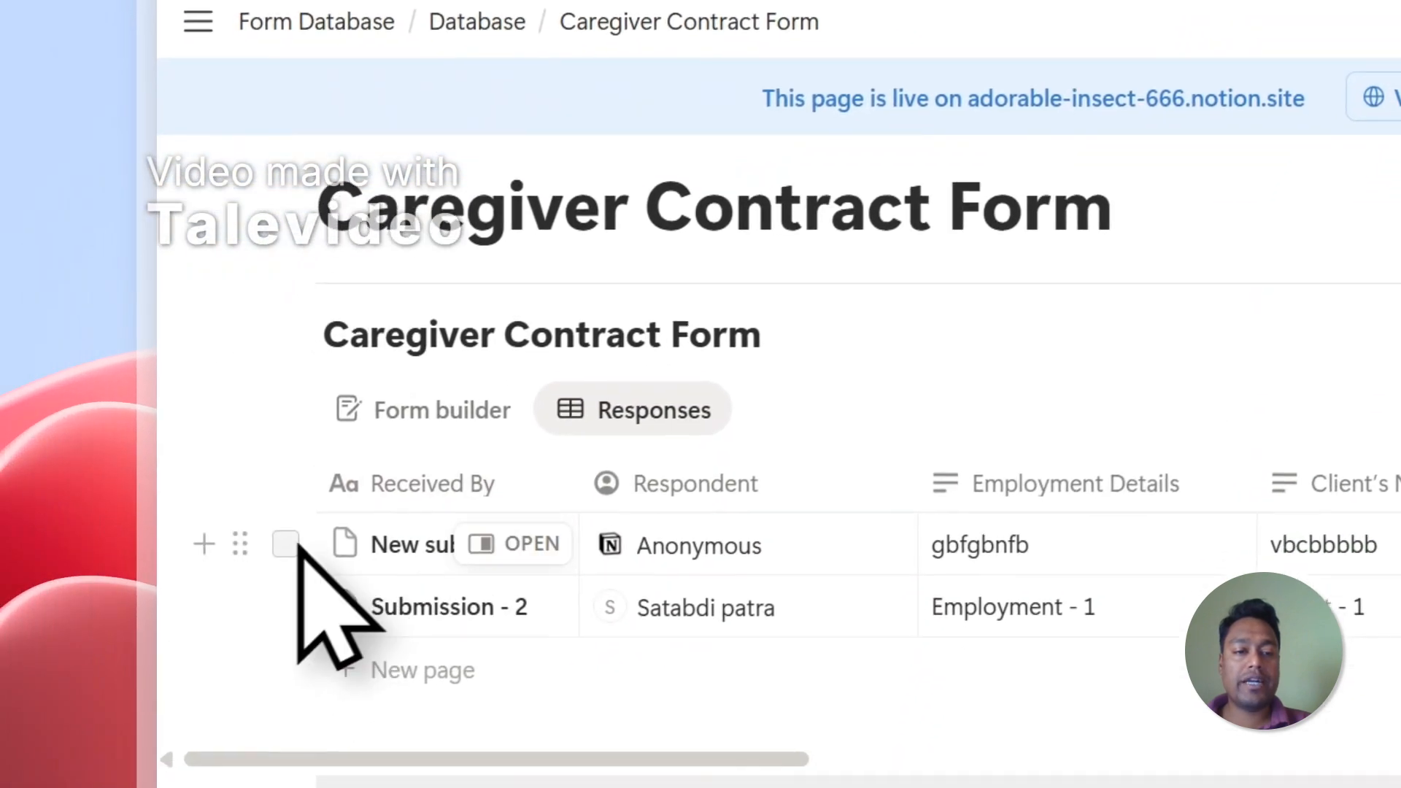
Examine the submissions and all property columns in the Caregiver Contract Form responses table
left_click(288, 545)
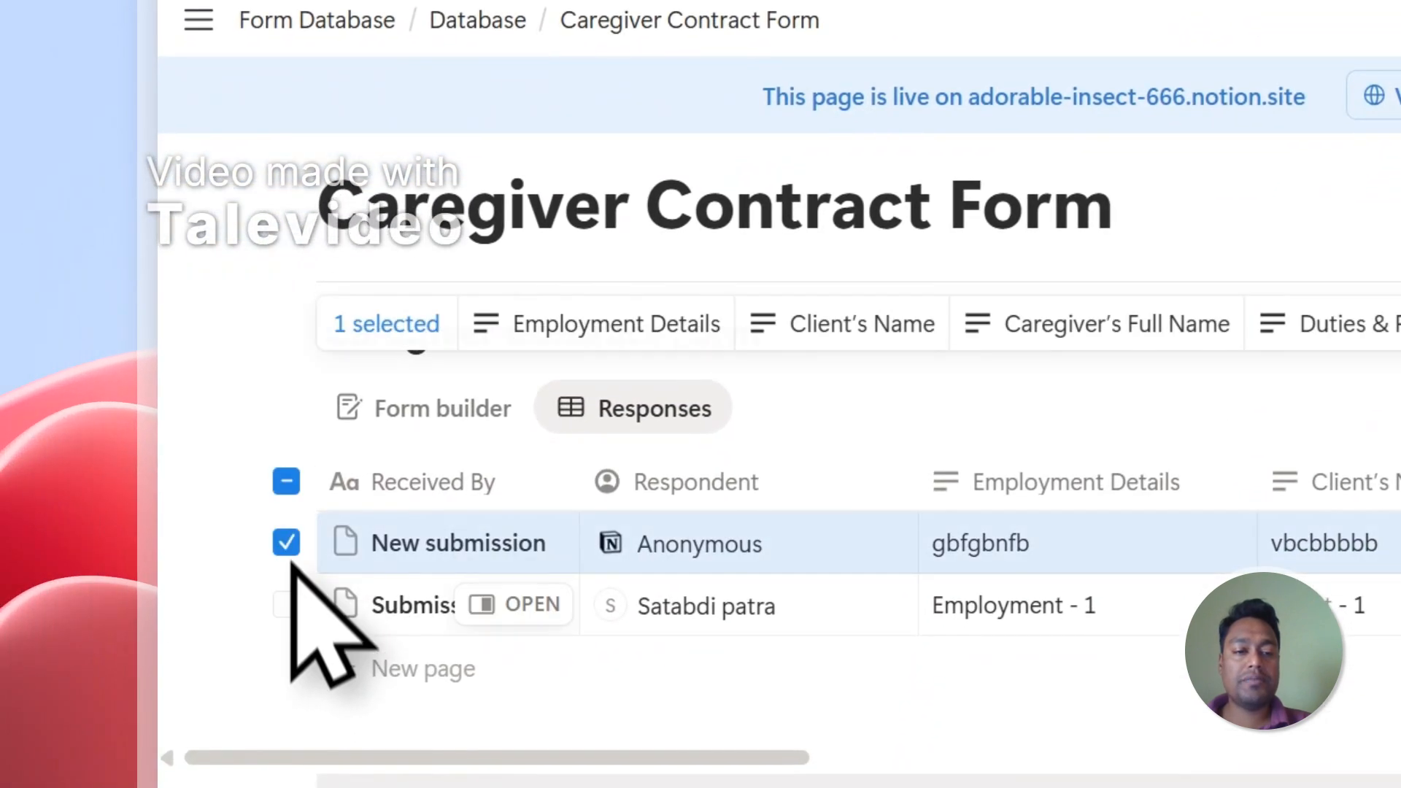
left_click(288, 605)
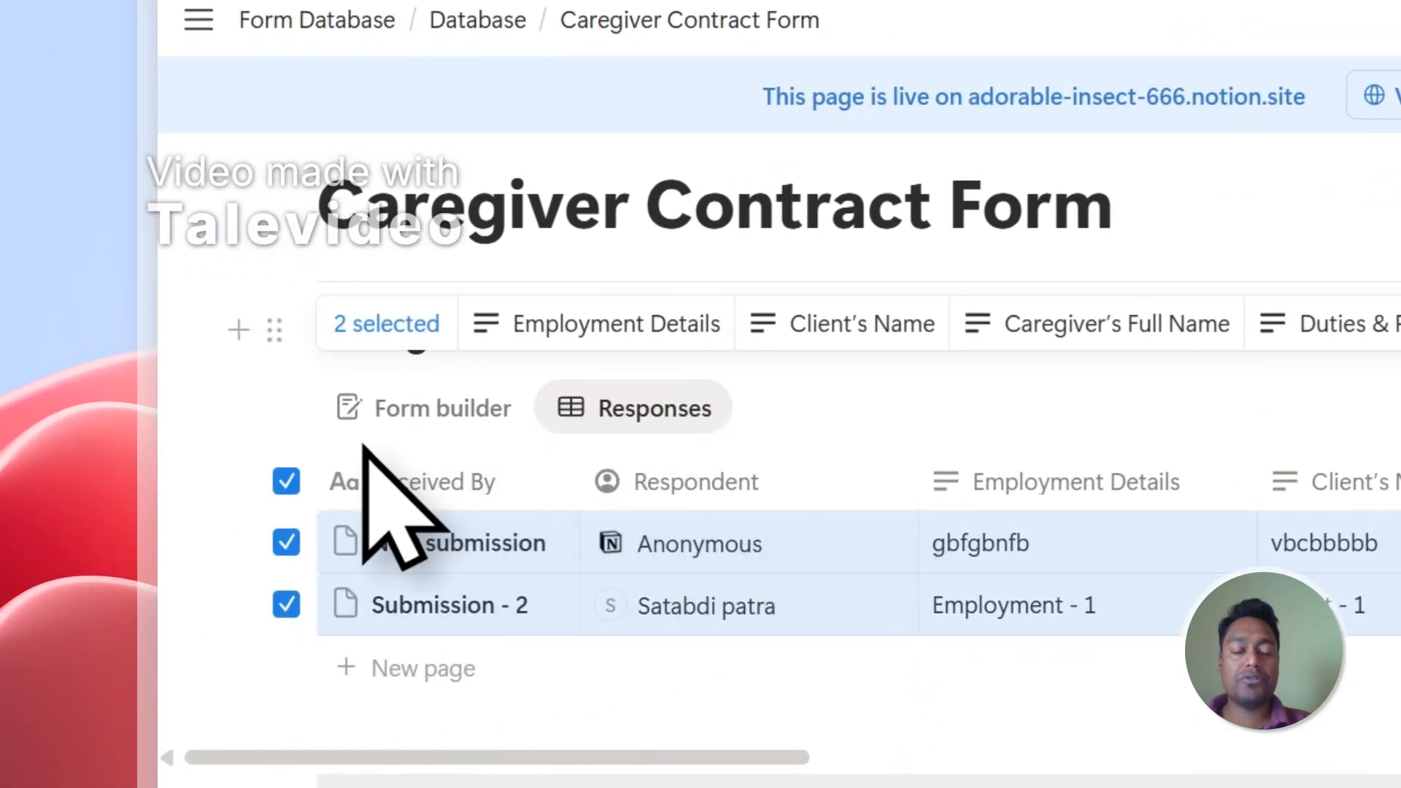
left_click(288, 483)
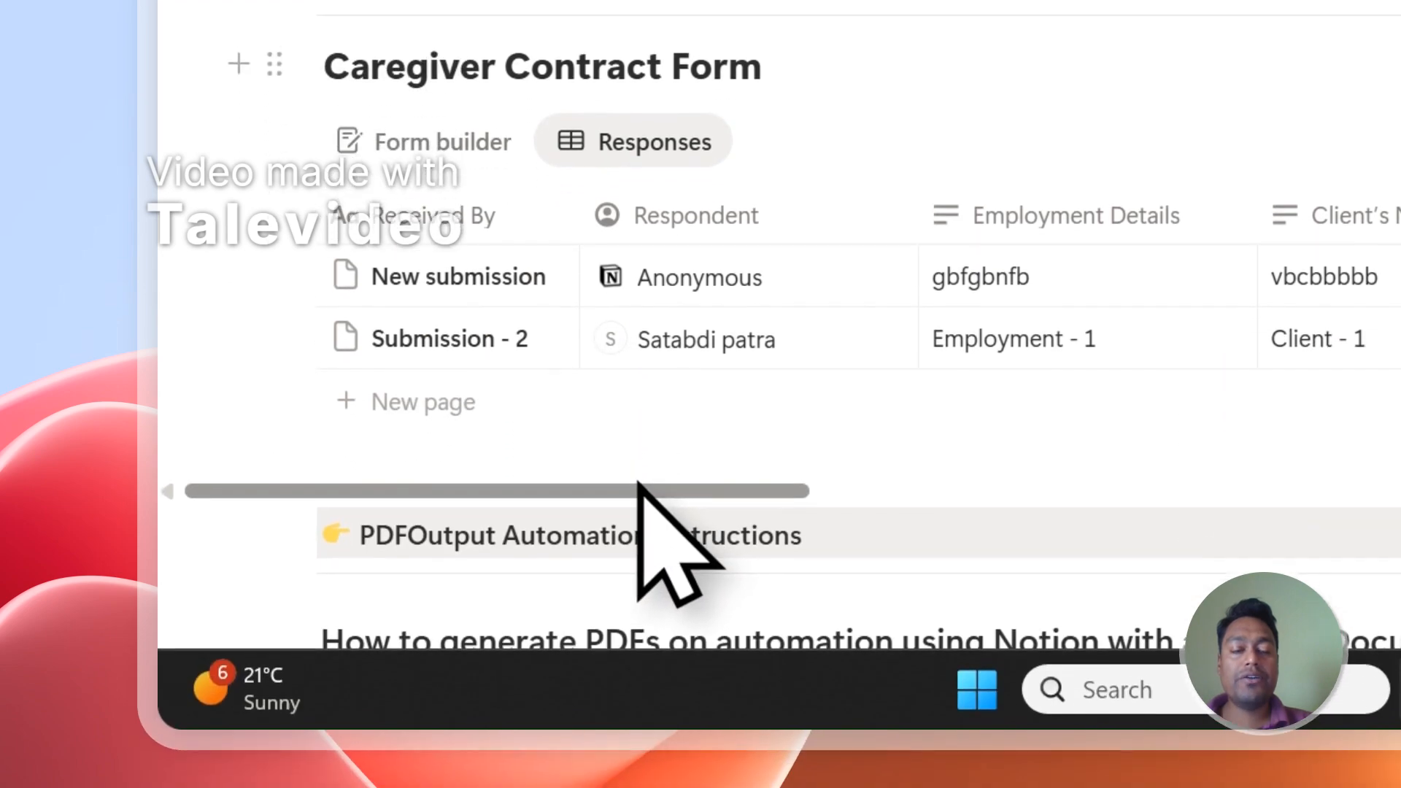
scroll(660, 755, "right", 5)
scroll(672, 456, "right", 10)
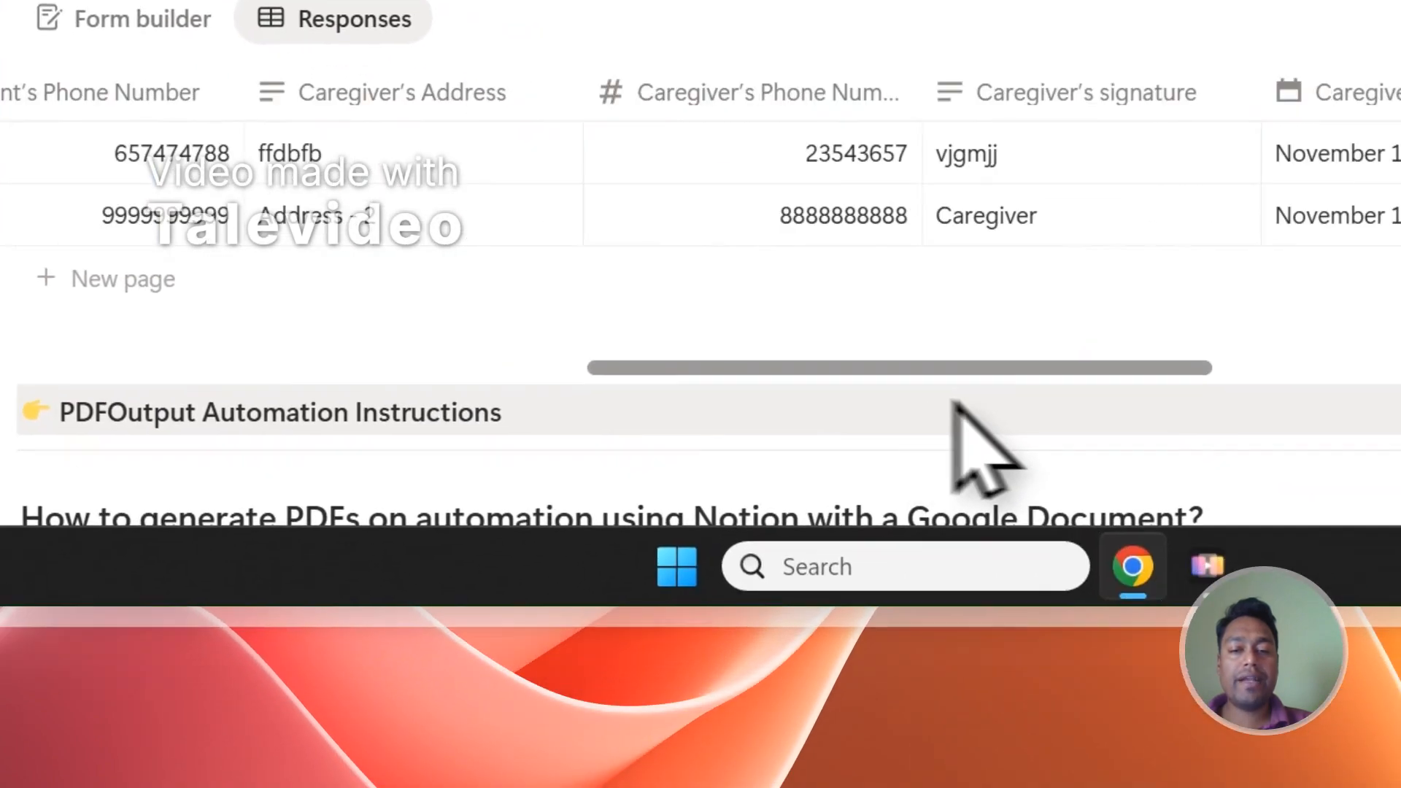
scroll(671, 467, "left", 5)
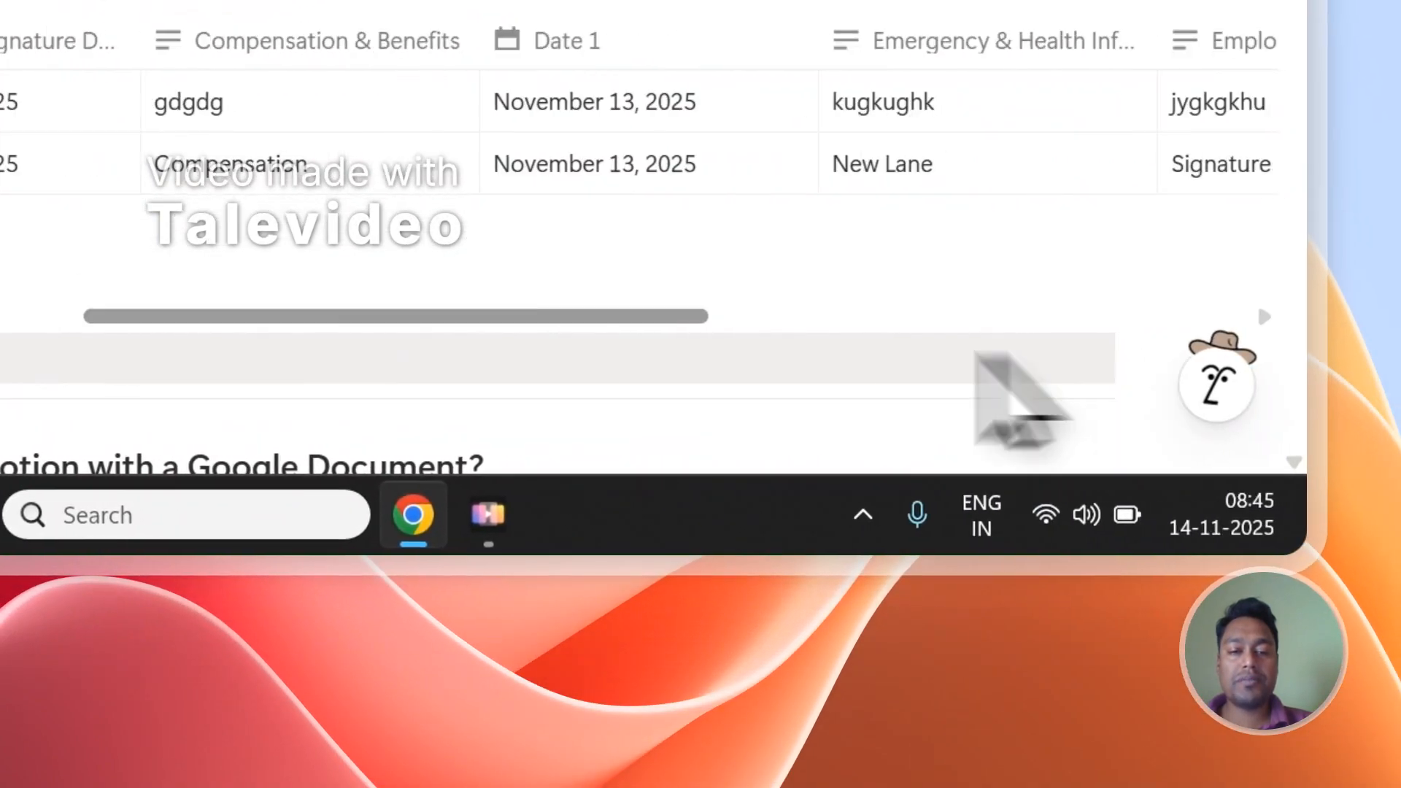
left_click_drag(975, 352, 2, 325)
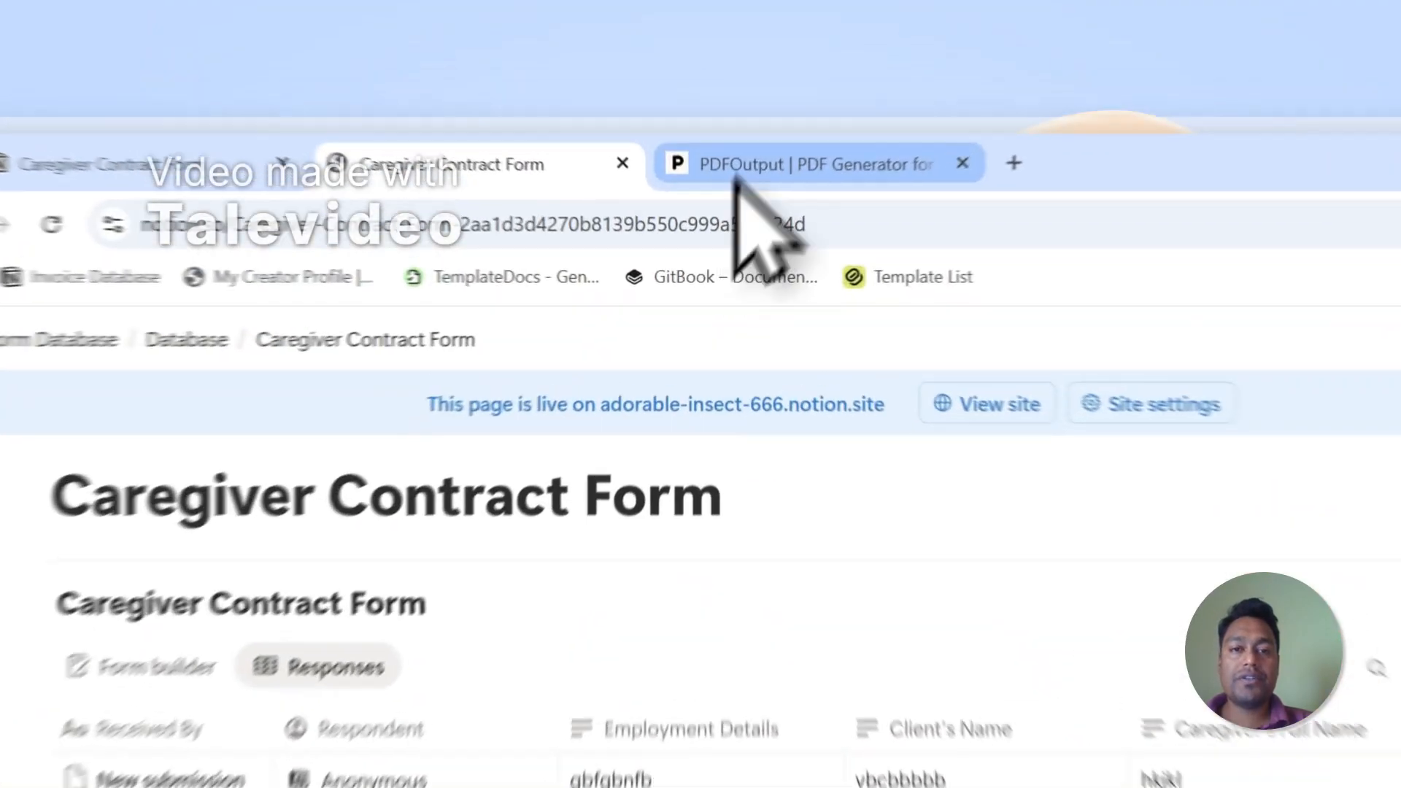
Switch to the PDFOutput website and read its headline about generating PDFs from Google Docs using a Notion Database
left_click(682, 107)
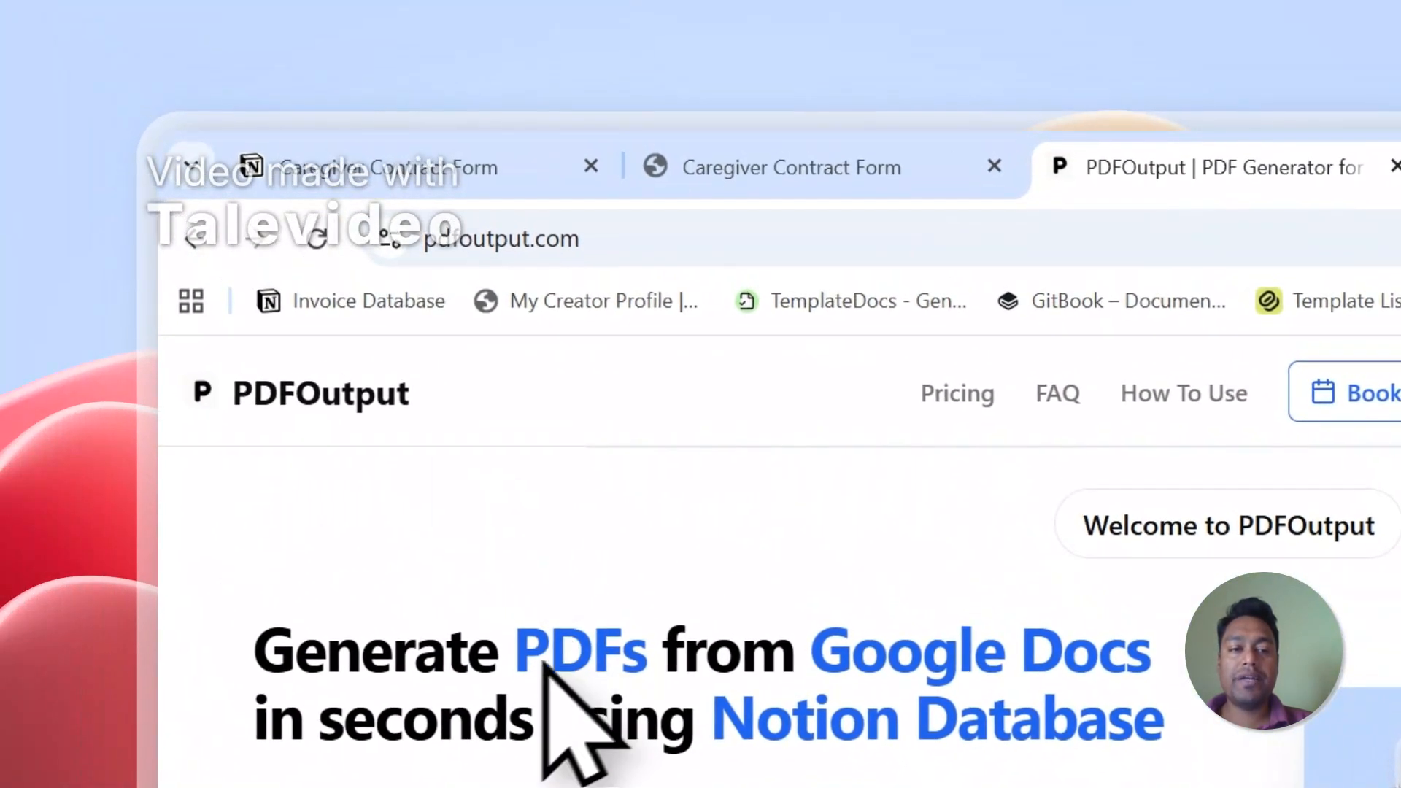
left_click_drag(319, 396, 351, 400)
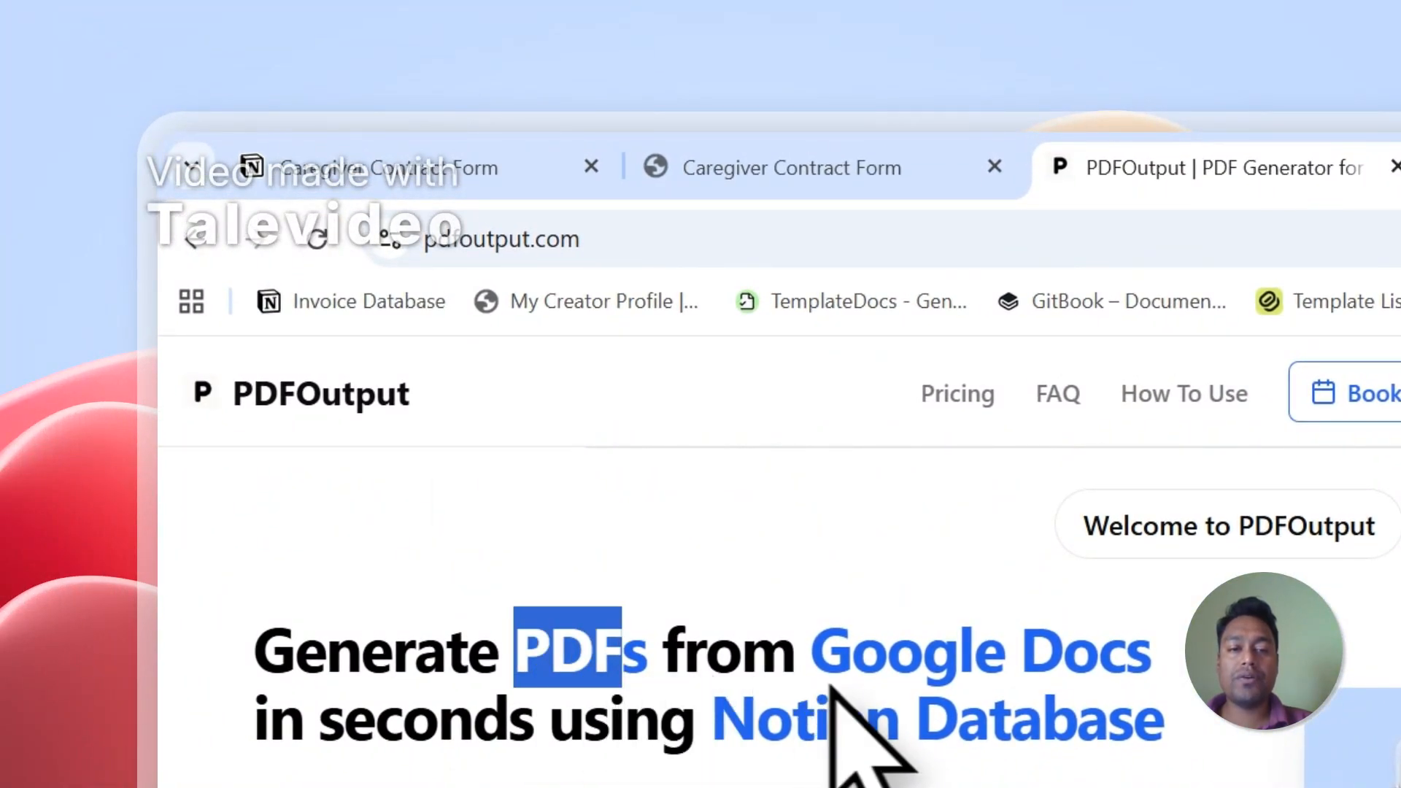
left_click_drag(797, 660, 1051, 668)
left_click_drag(713, 704, 743, 703)
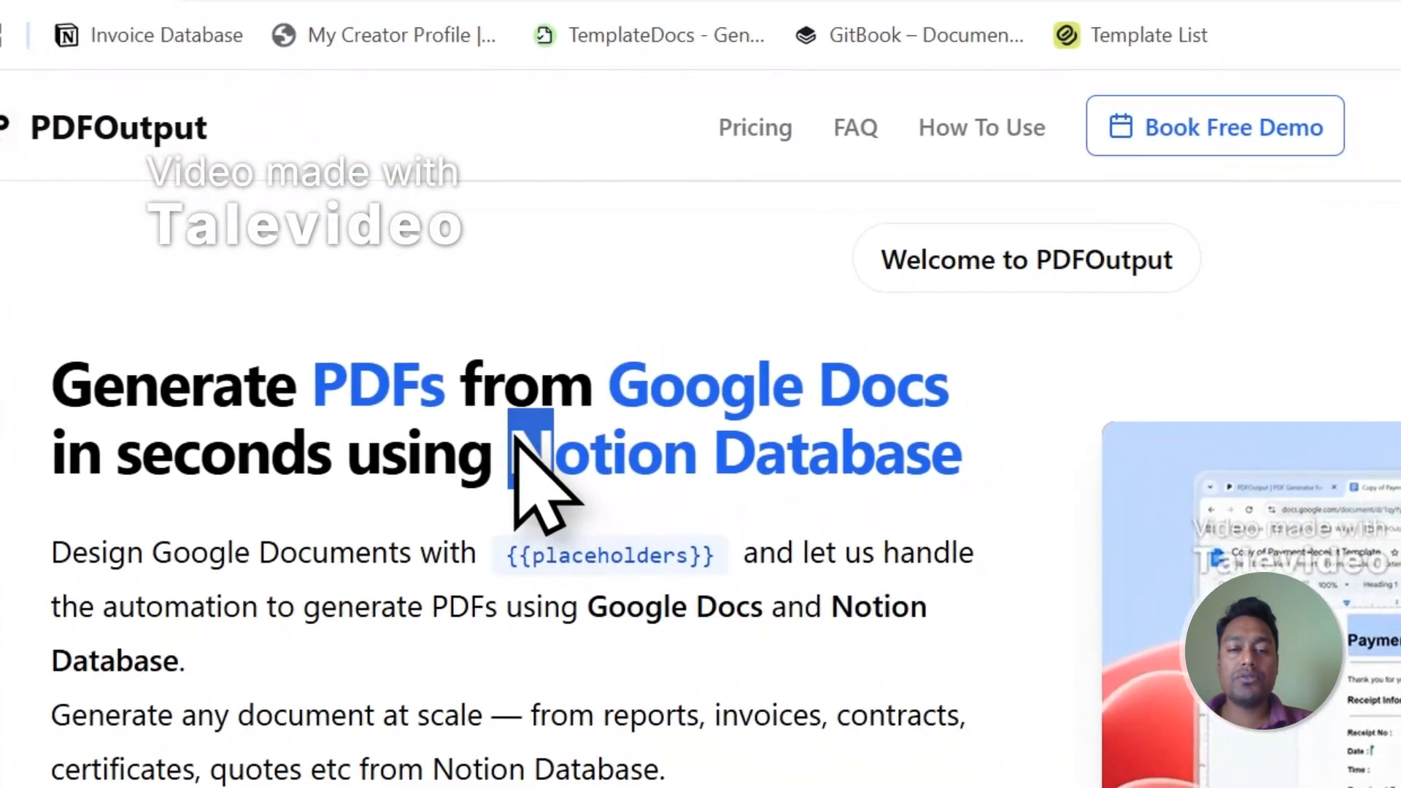
left_click_drag(515, 436, 938, 453)
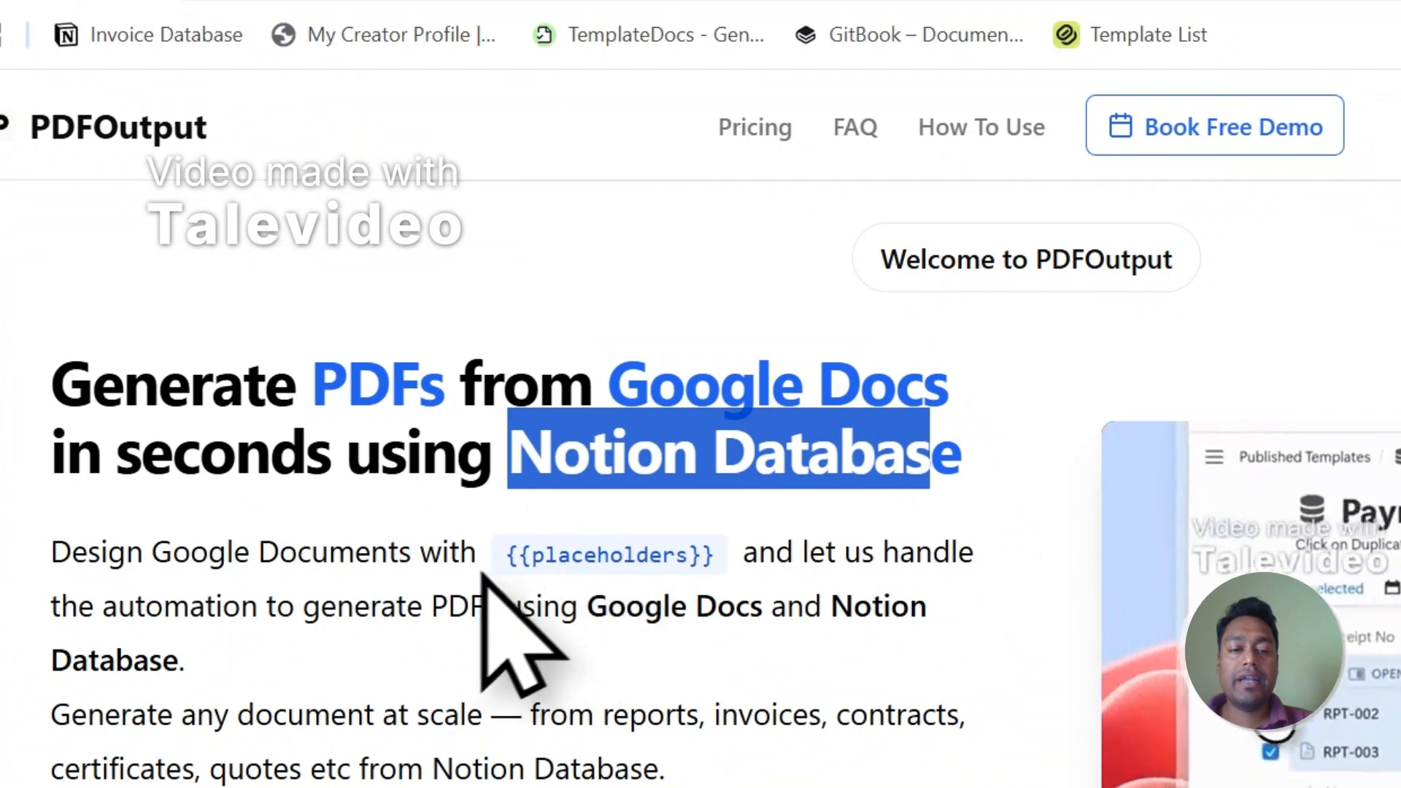
scroll(339, 685, "down", 1)
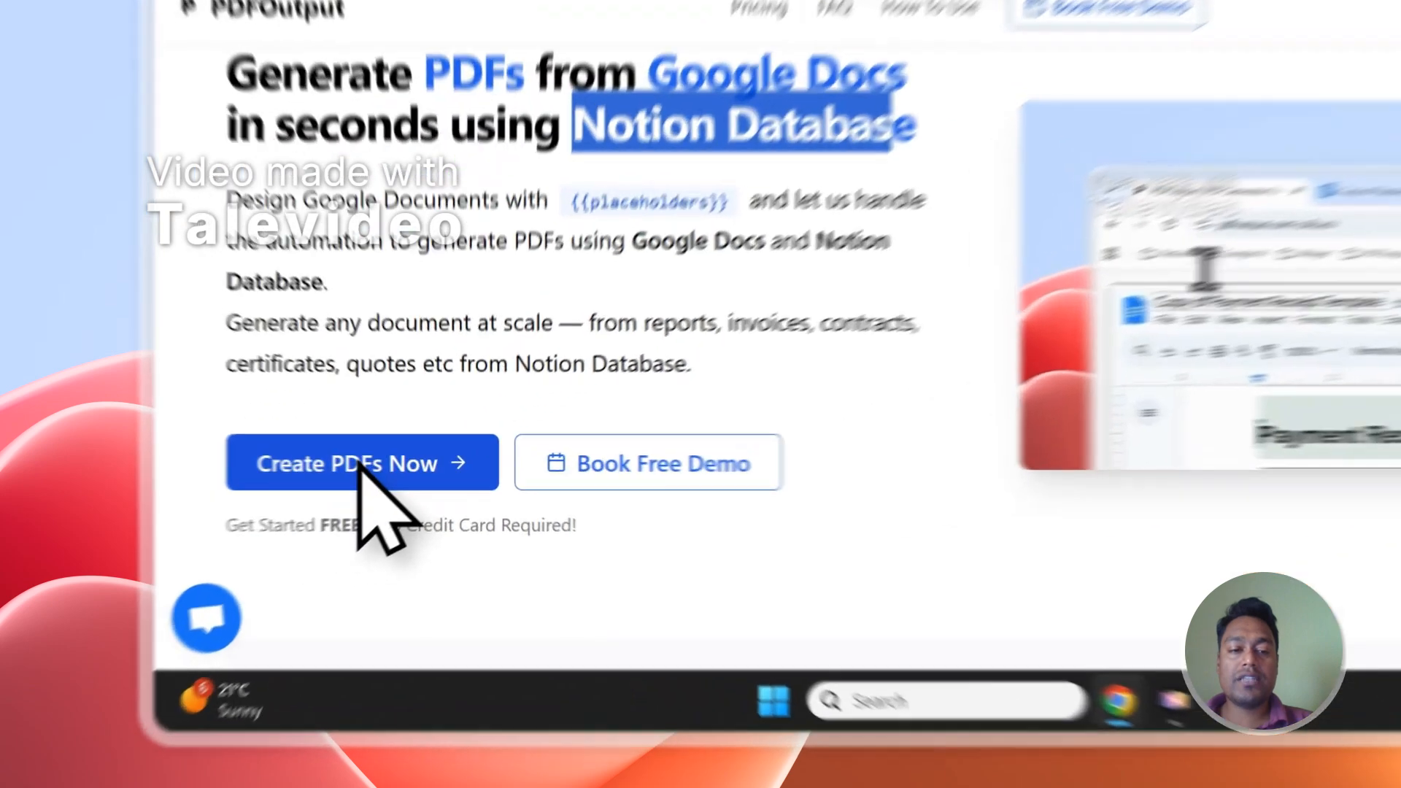
Start creating PDFs and sign in to PDFOutput with the Google account
left_click(328, 520)
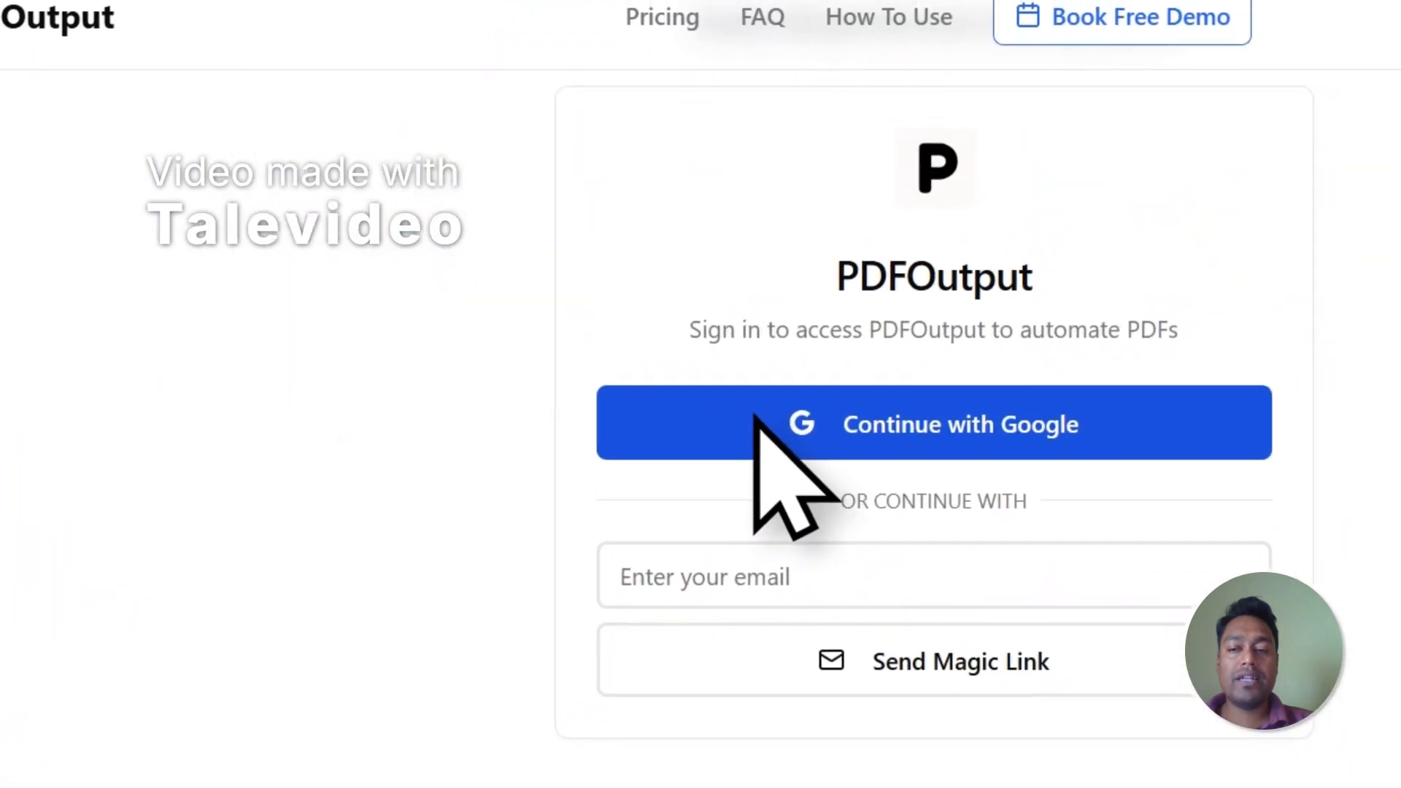
left_click(749, 419)
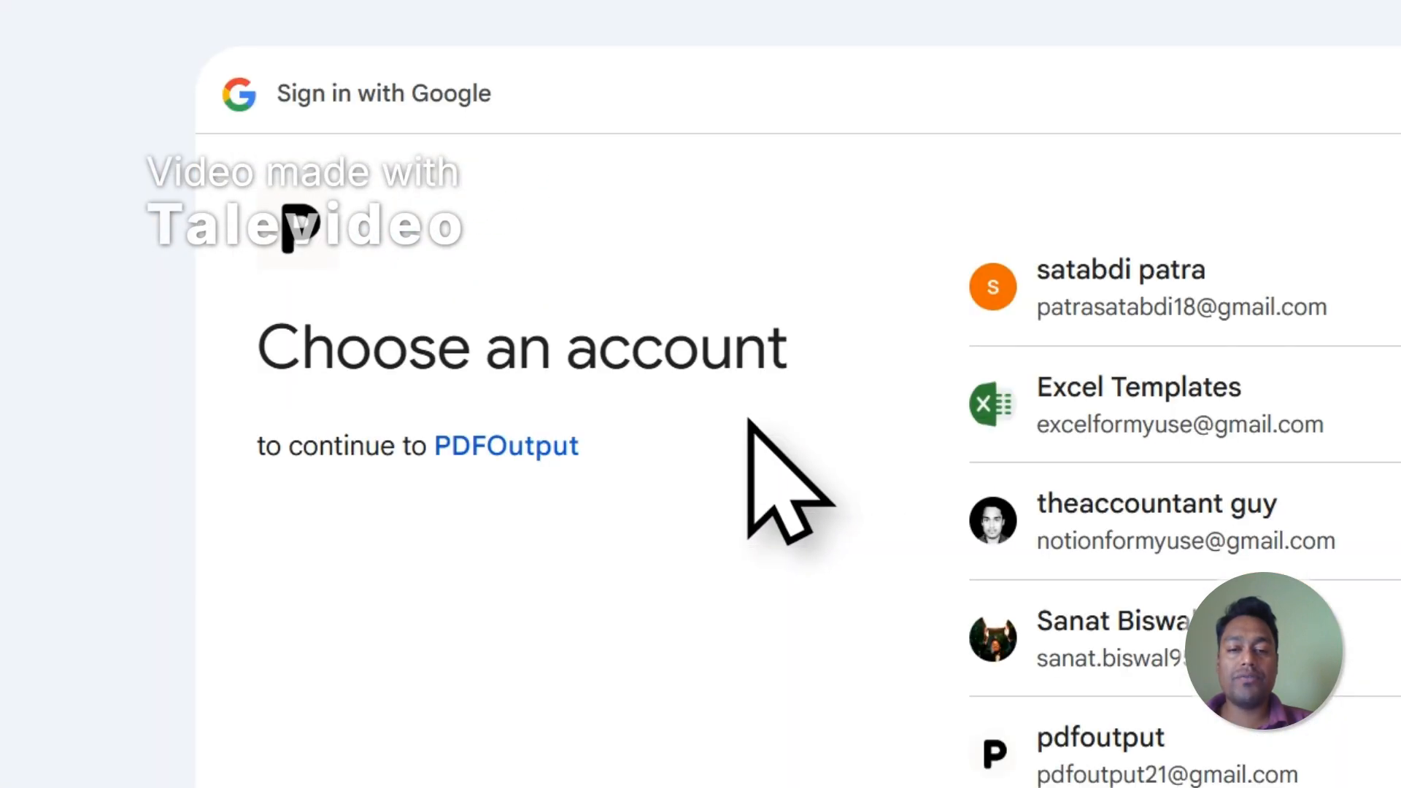
left_click(1124, 474)
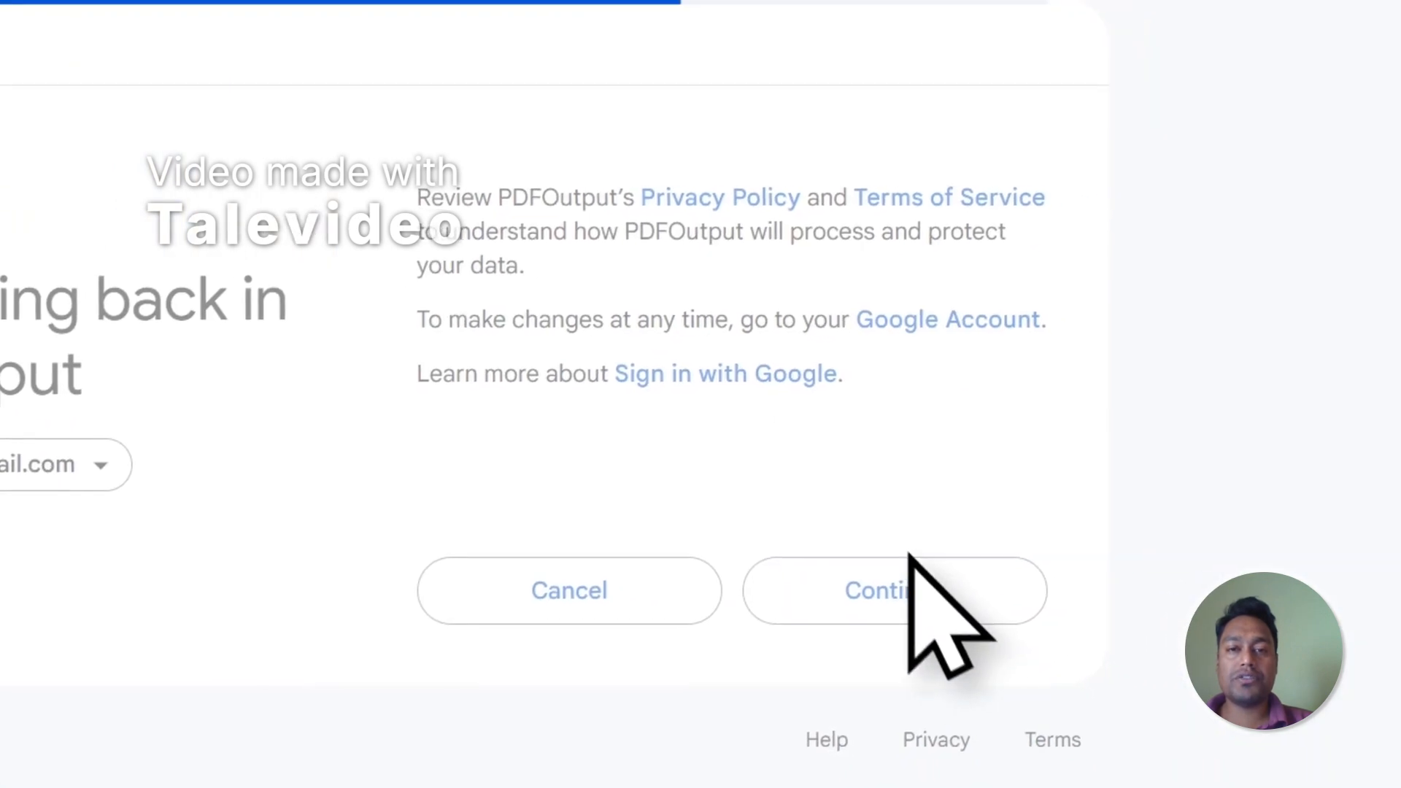
left_click(912, 562)
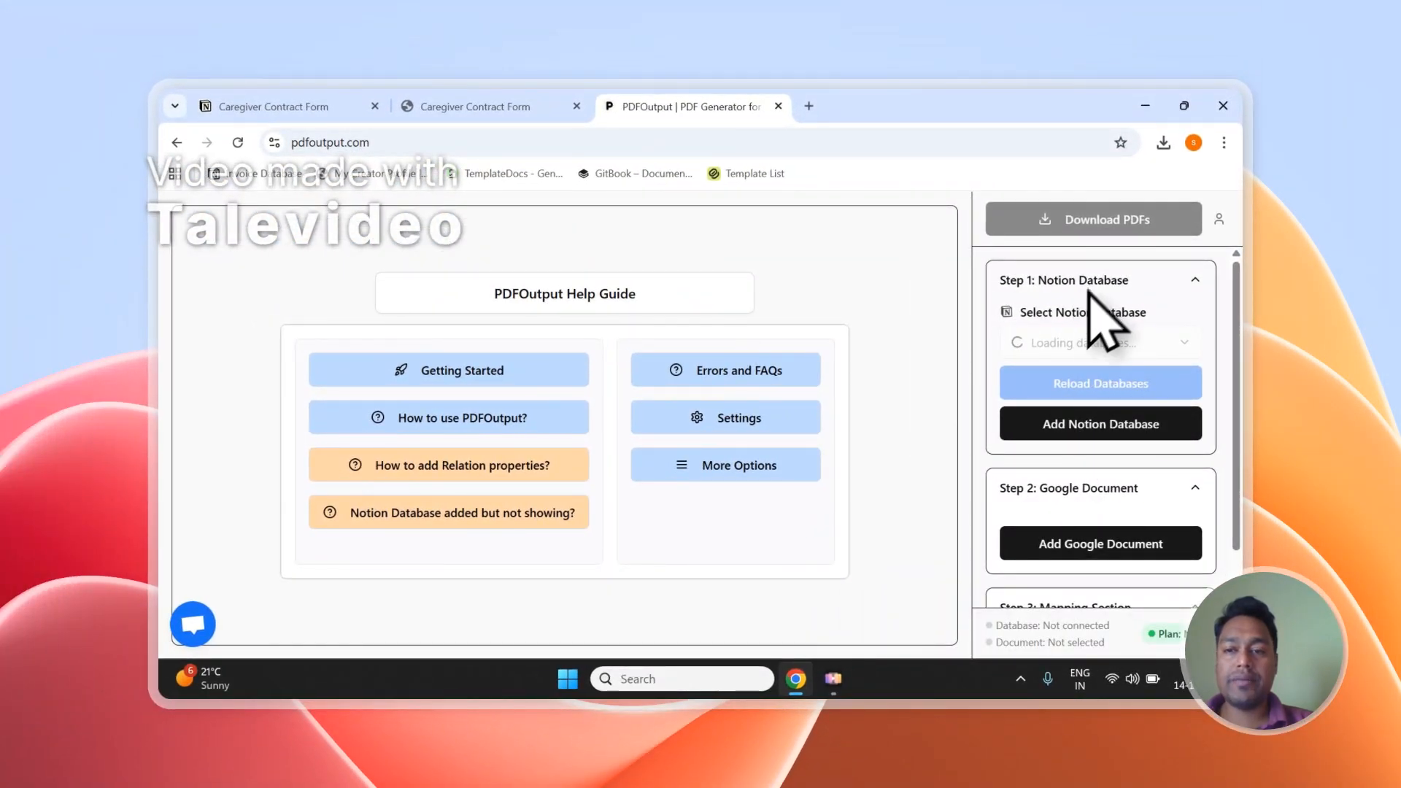
Examine PDFOutput's Notion Database, Google Document and Mapping sections, including the selected database's property list
left_click(474, 107)
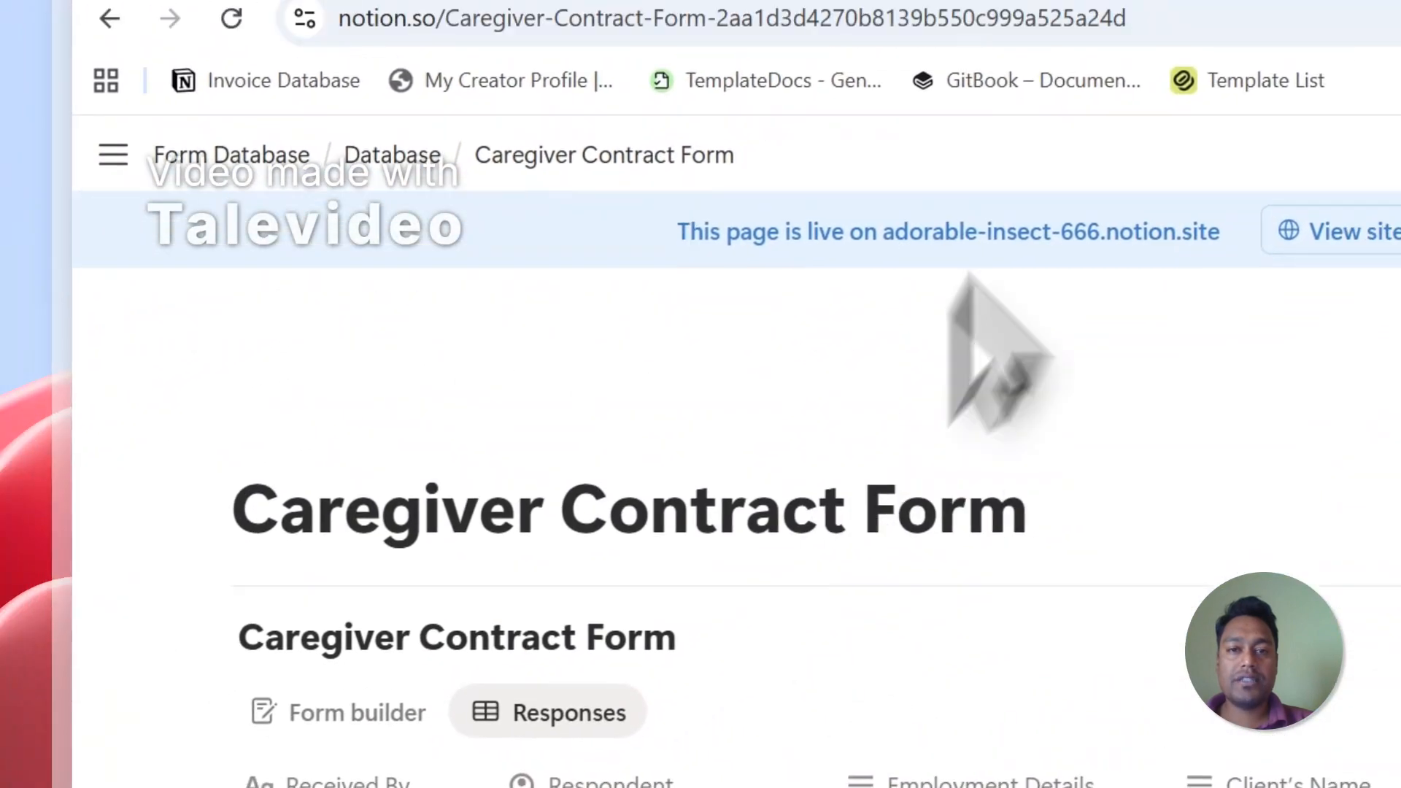
left_click(810, 158)
scroll(999, 656, "down", 1)
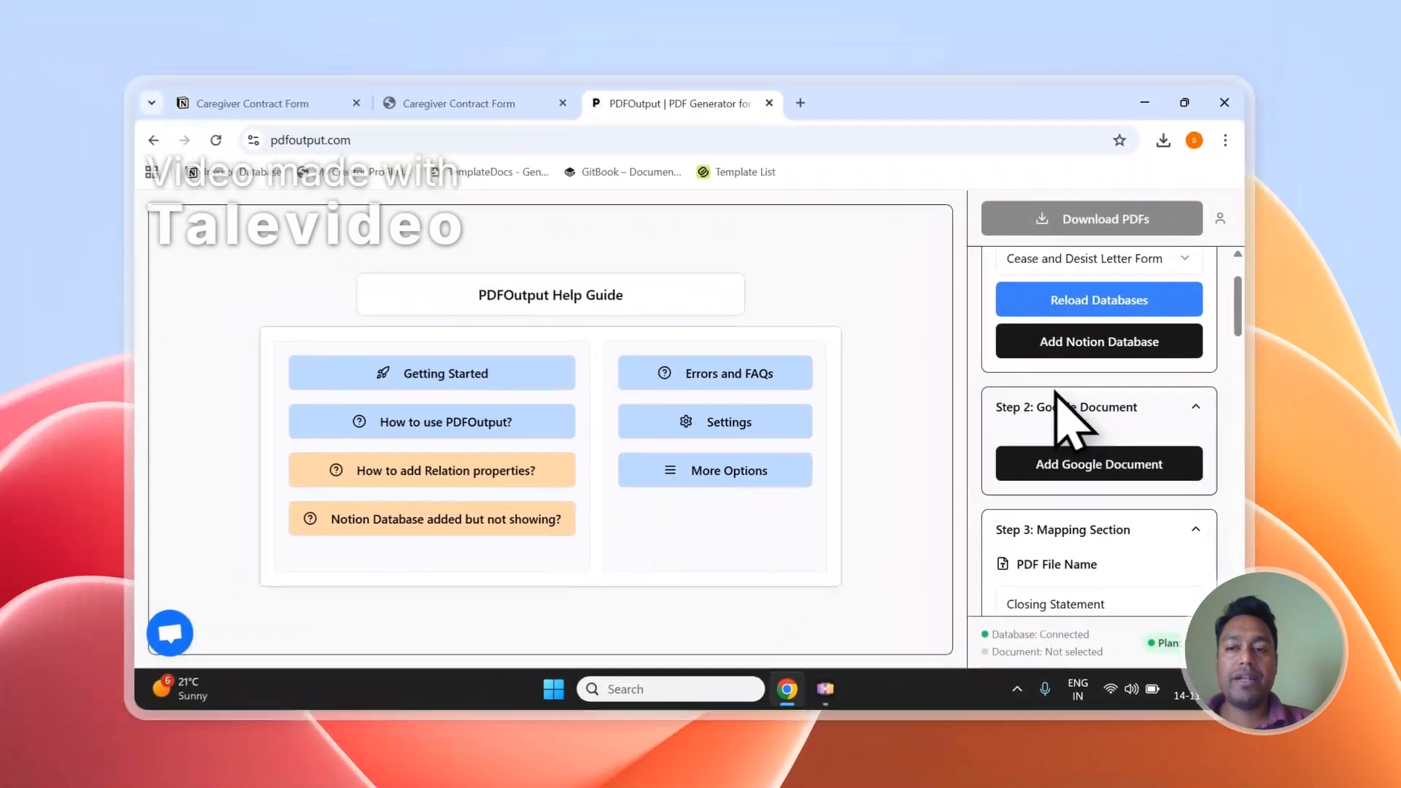
scroll(934, 521, "up", 1)
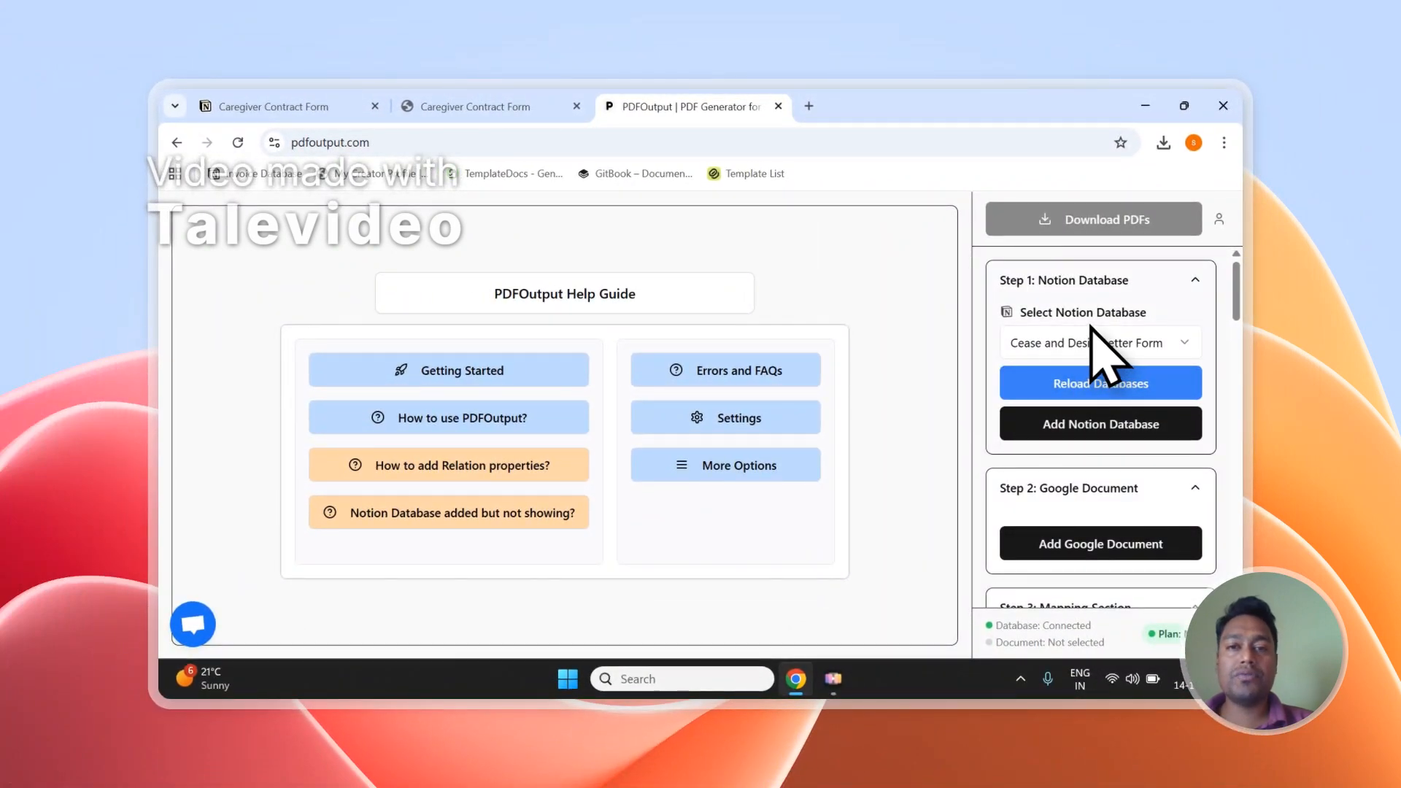
scroll(1204, 328, "down", 8)
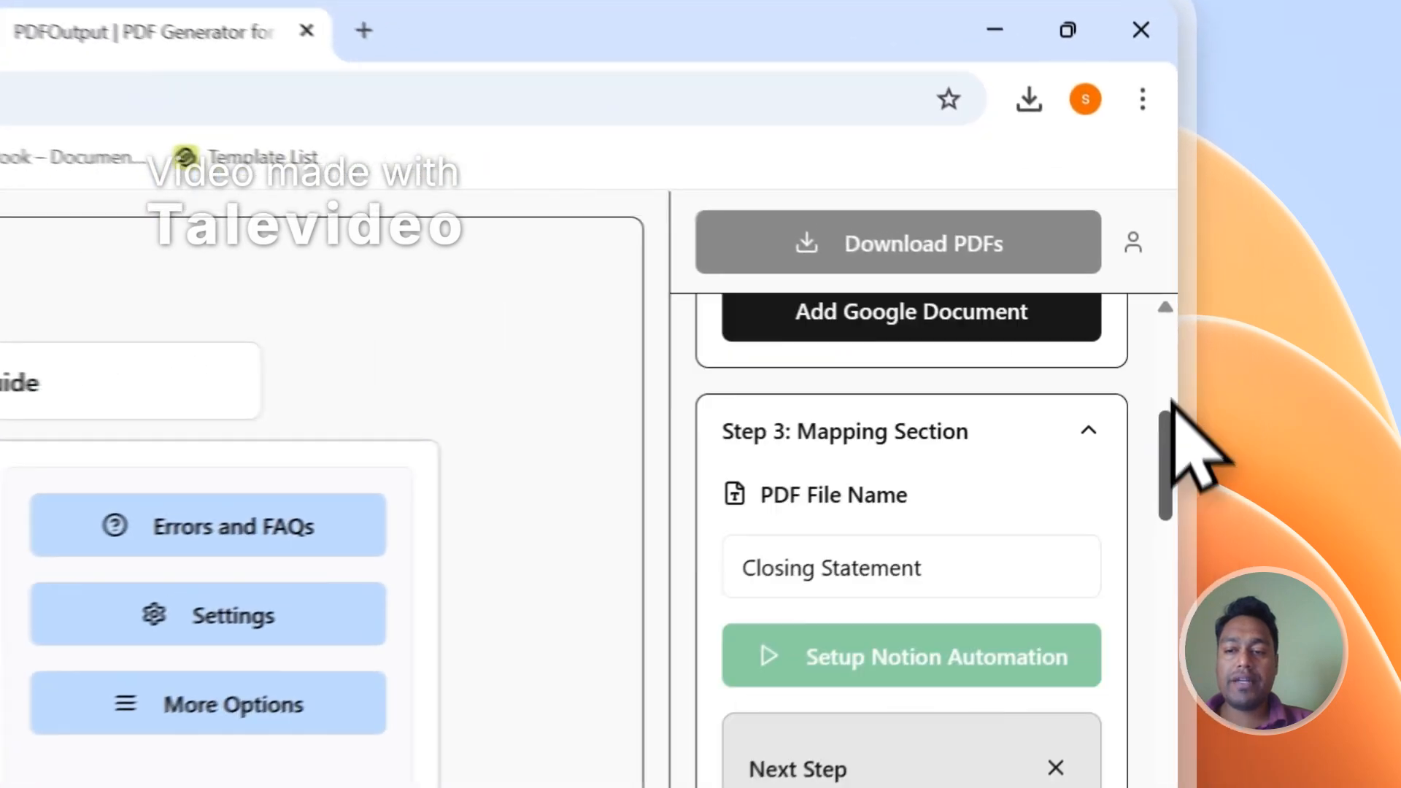
scroll(1066, 617, "down", 12)
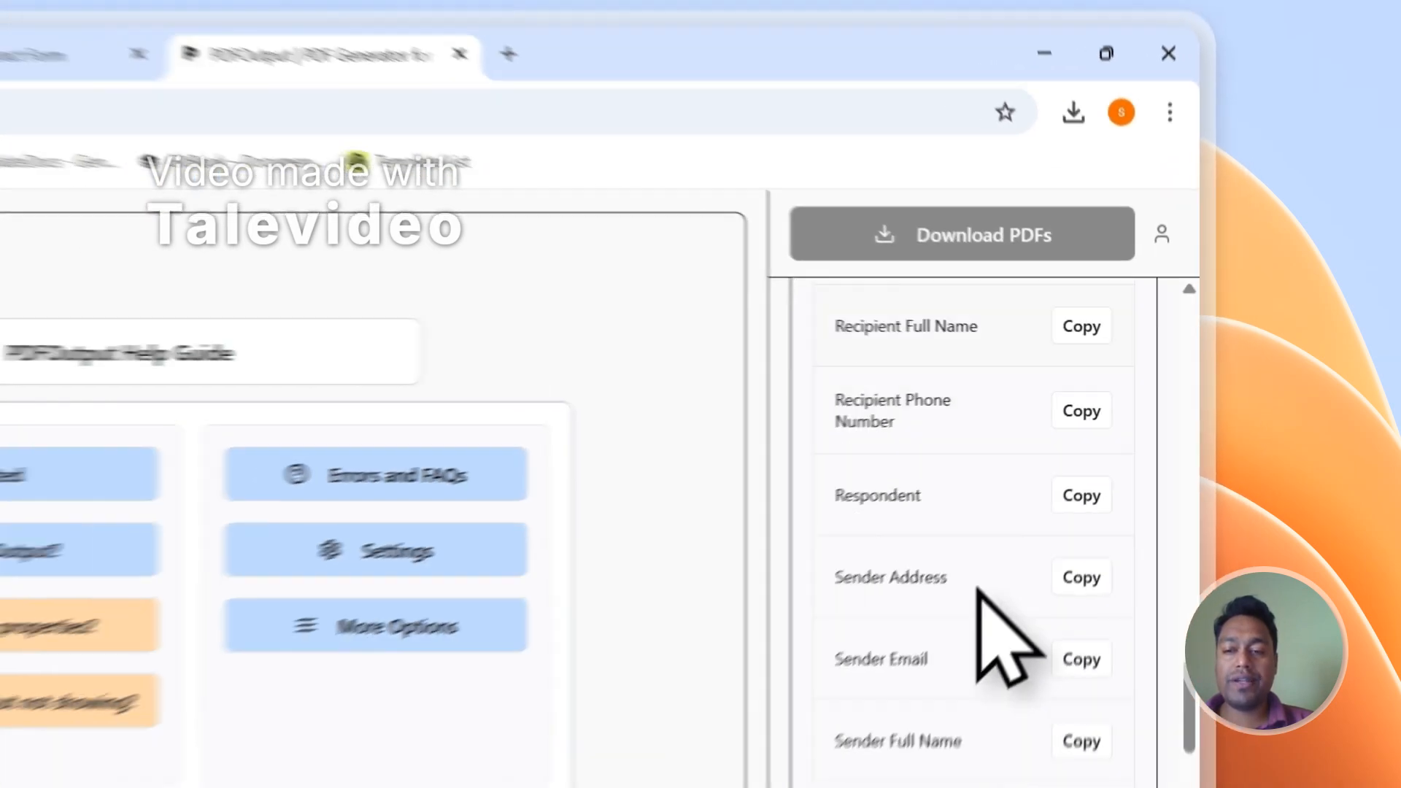
scroll(978, 589, "down", 3)
scroll(977, 590, "up", 10)
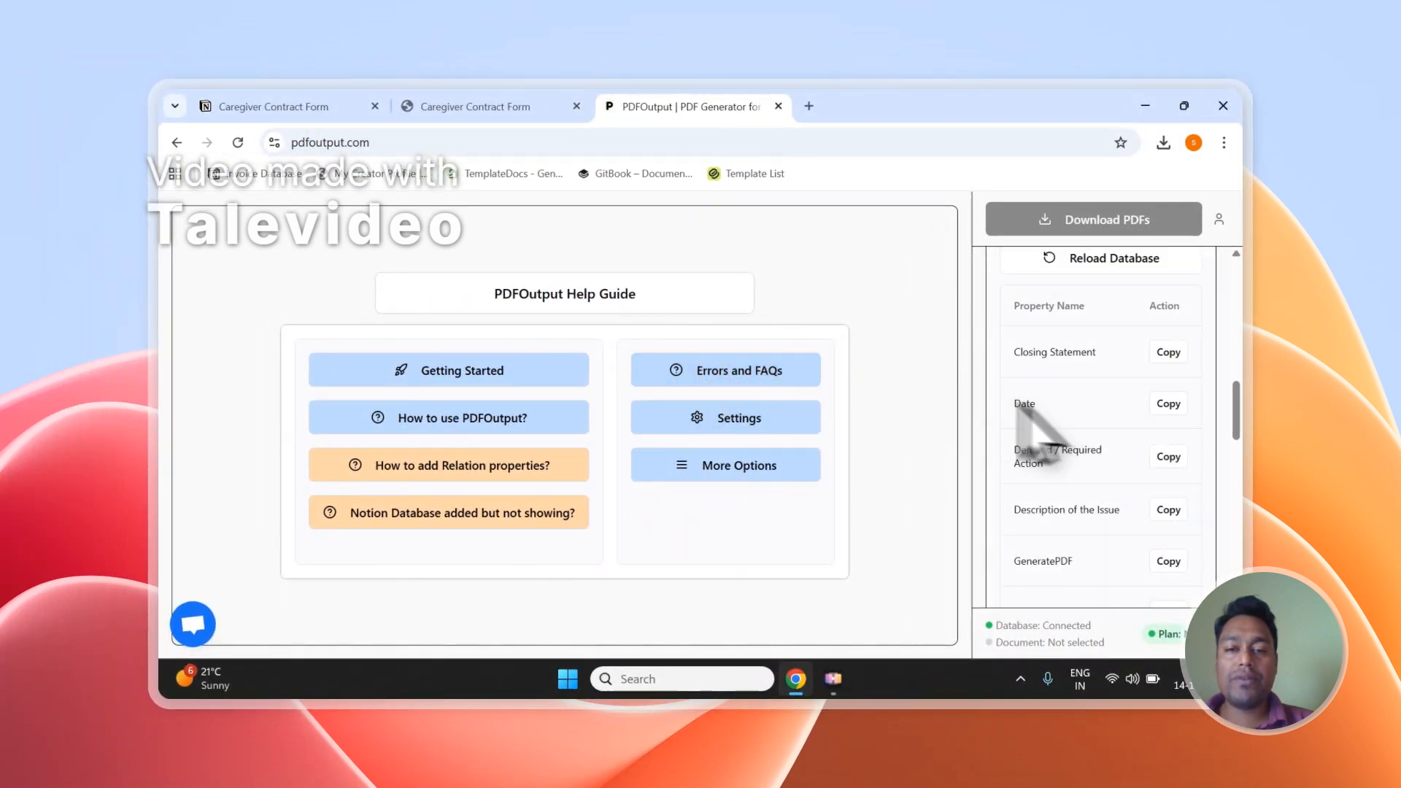
scroll(1157, 401, "up", 6)
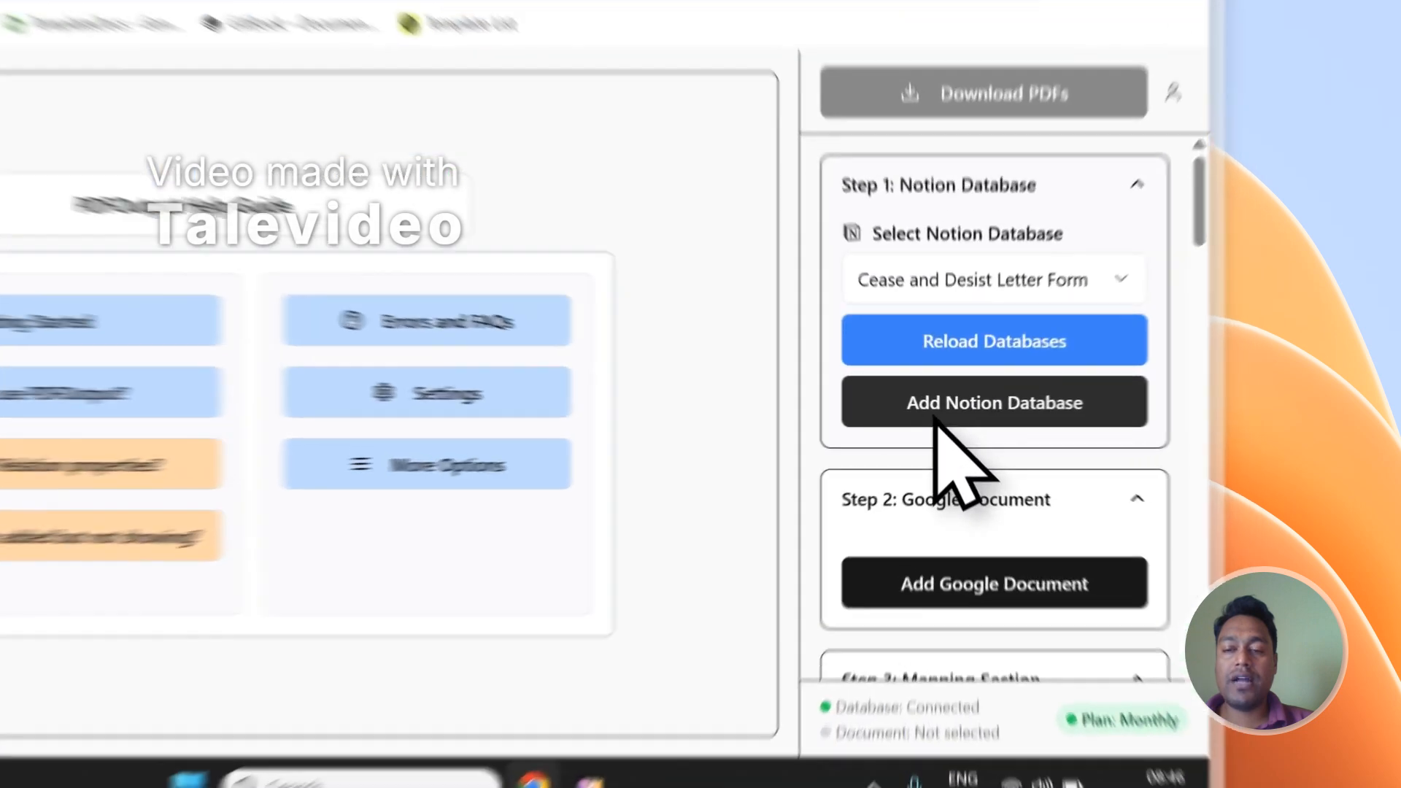
Start adding a Notion database in PDFOutput and copy the page title "Caregiver Contract Form" from Notion
left_click(1062, 438)
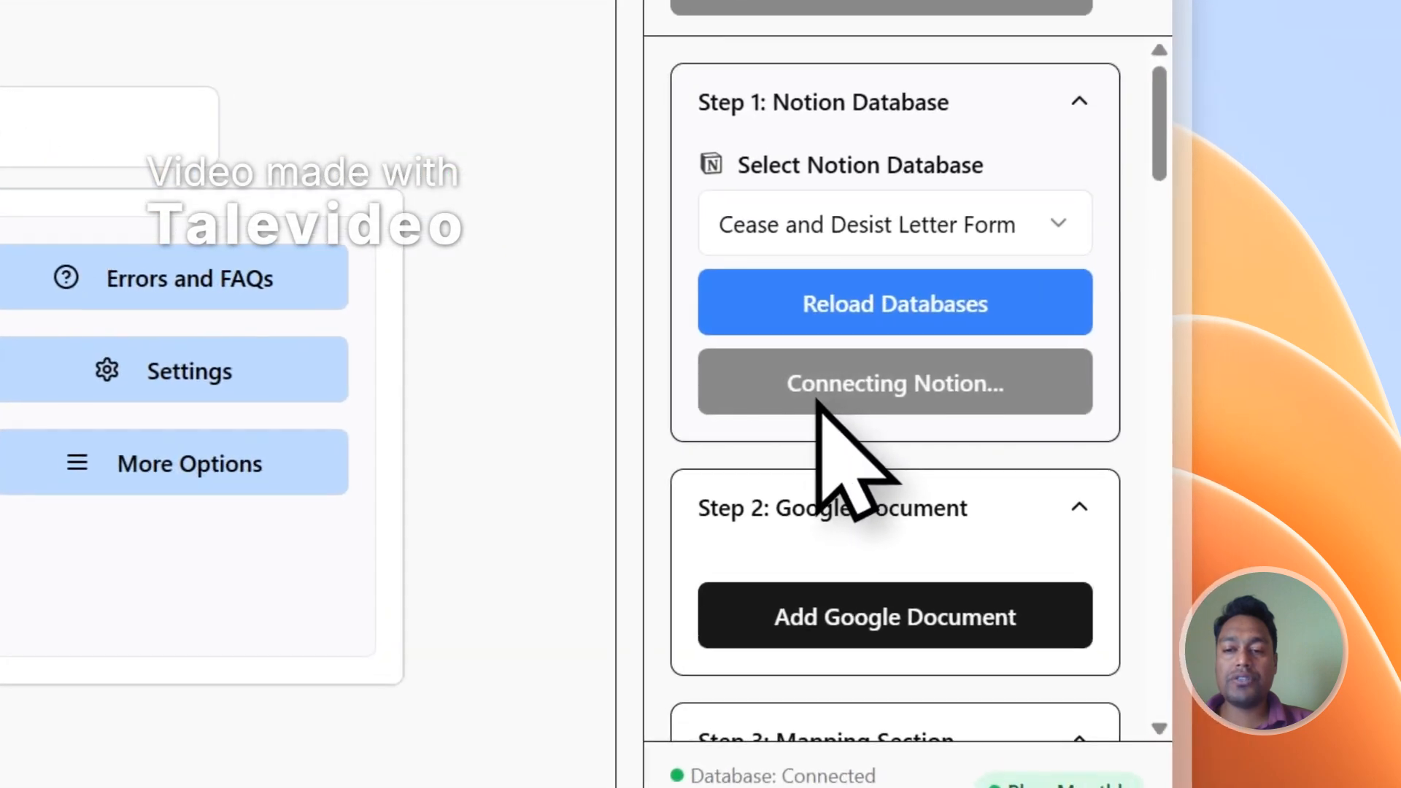
left_click(505, 109)
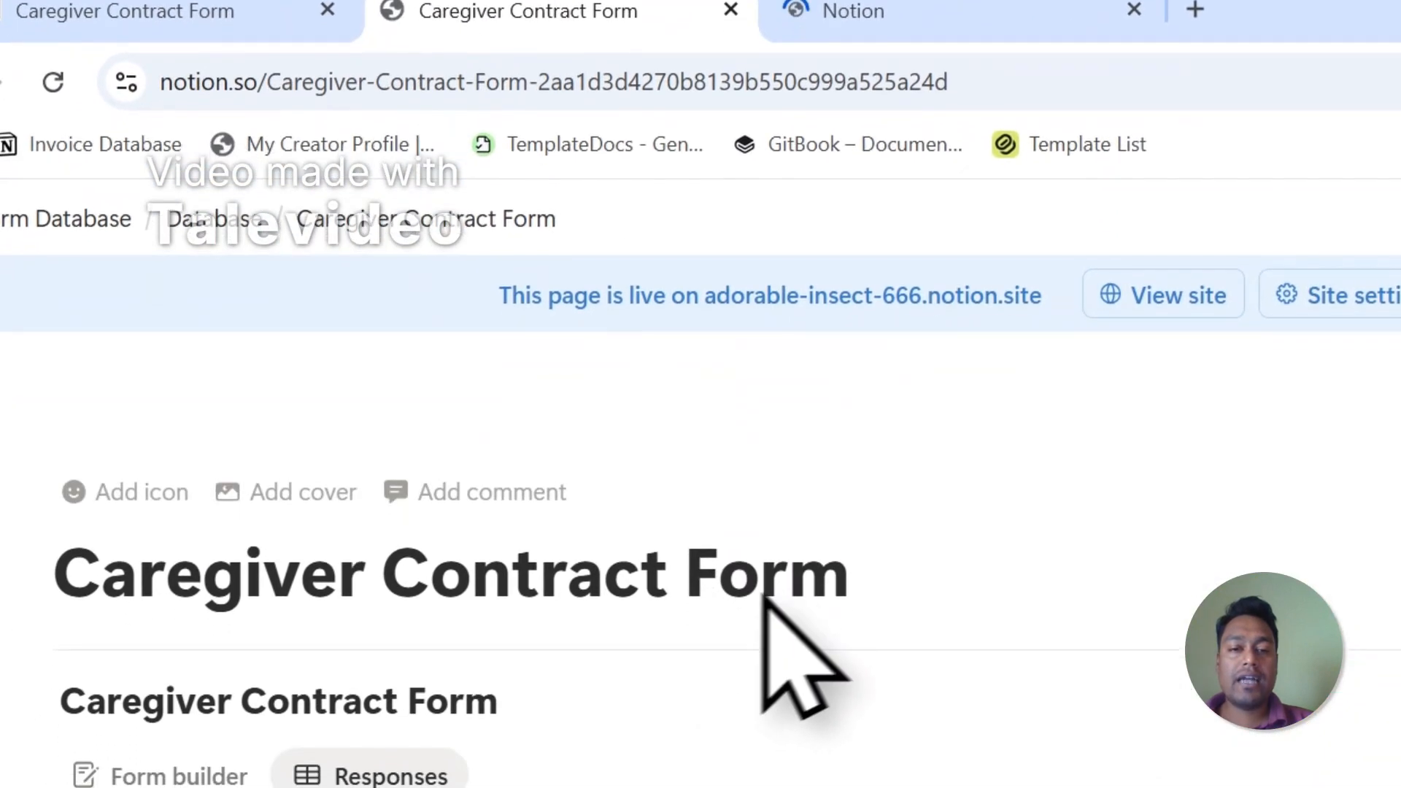
left_click(621, 646)
left_click_drag(852, 572, 58, 583)
key("ctrl+c")
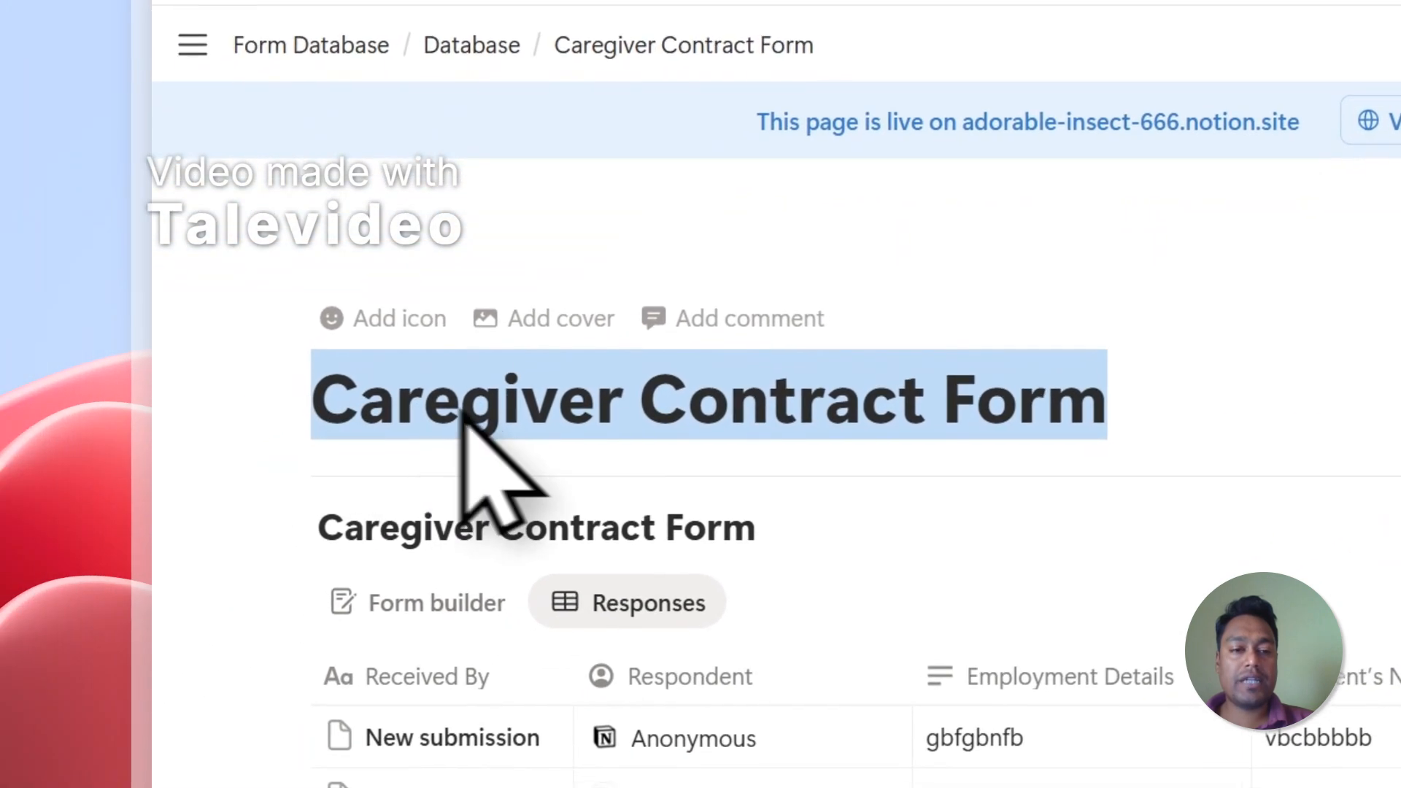
right_click(496, 430)
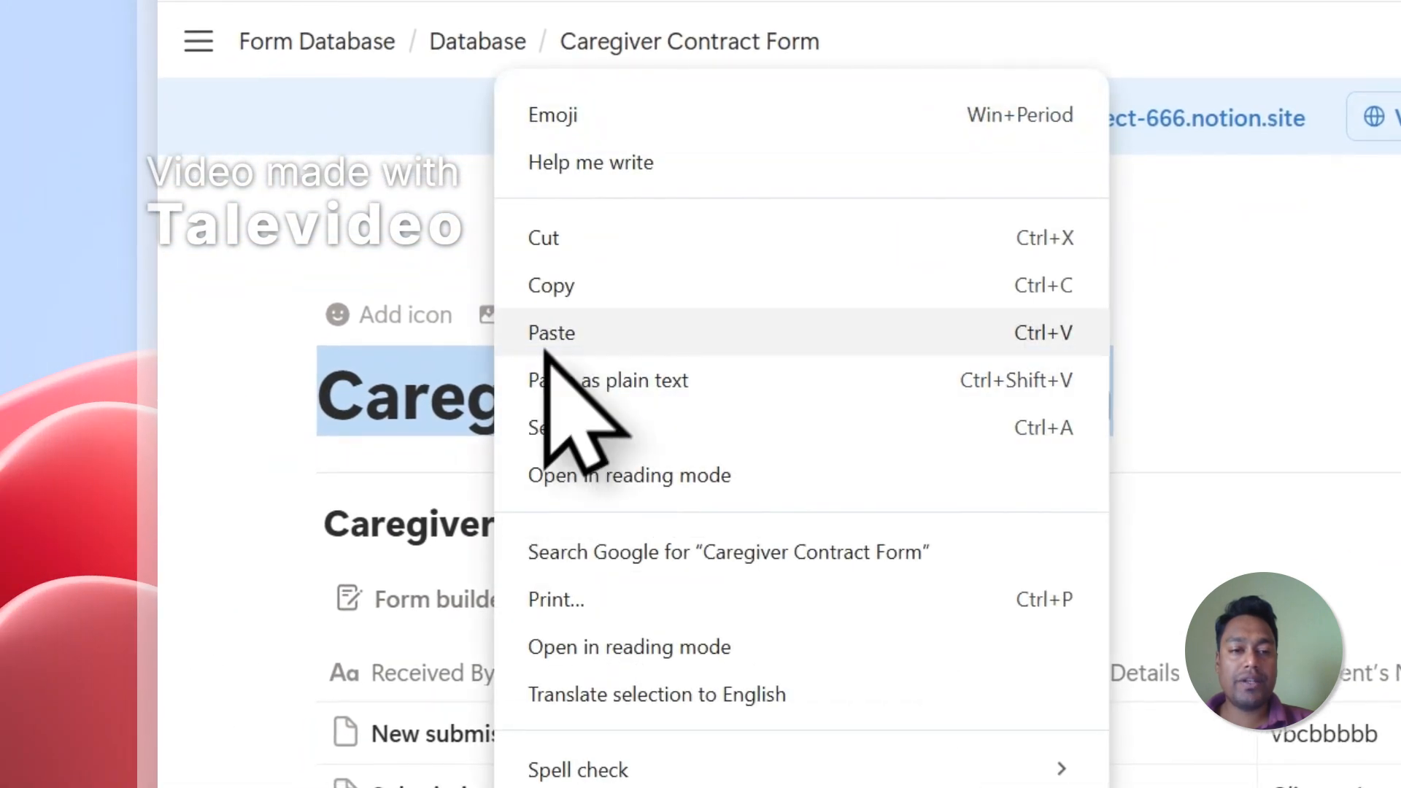
left_click(565, 288)
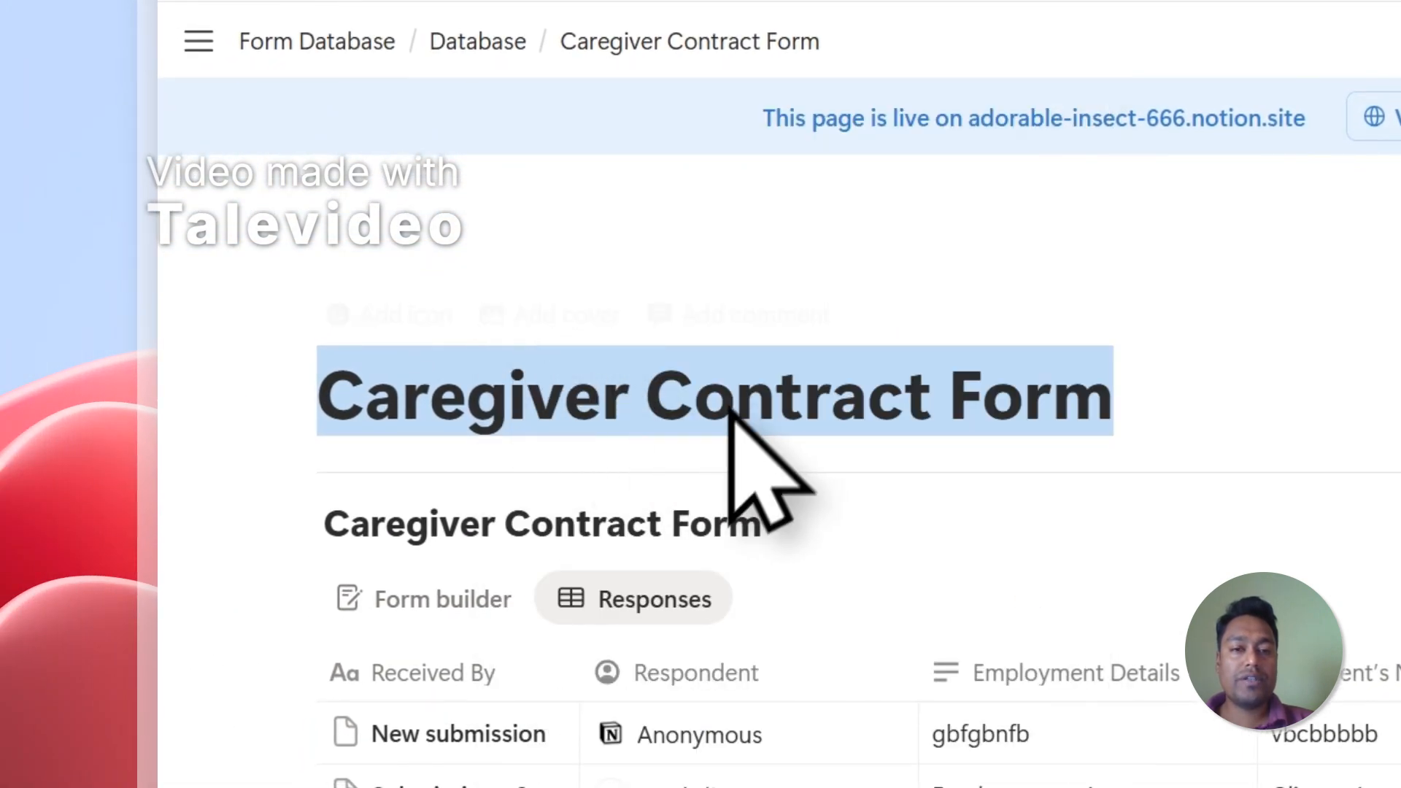
In the Notion connection request, choose to select pages to share with PDFOutput and proceed to the page selection
left_click(832, 131)
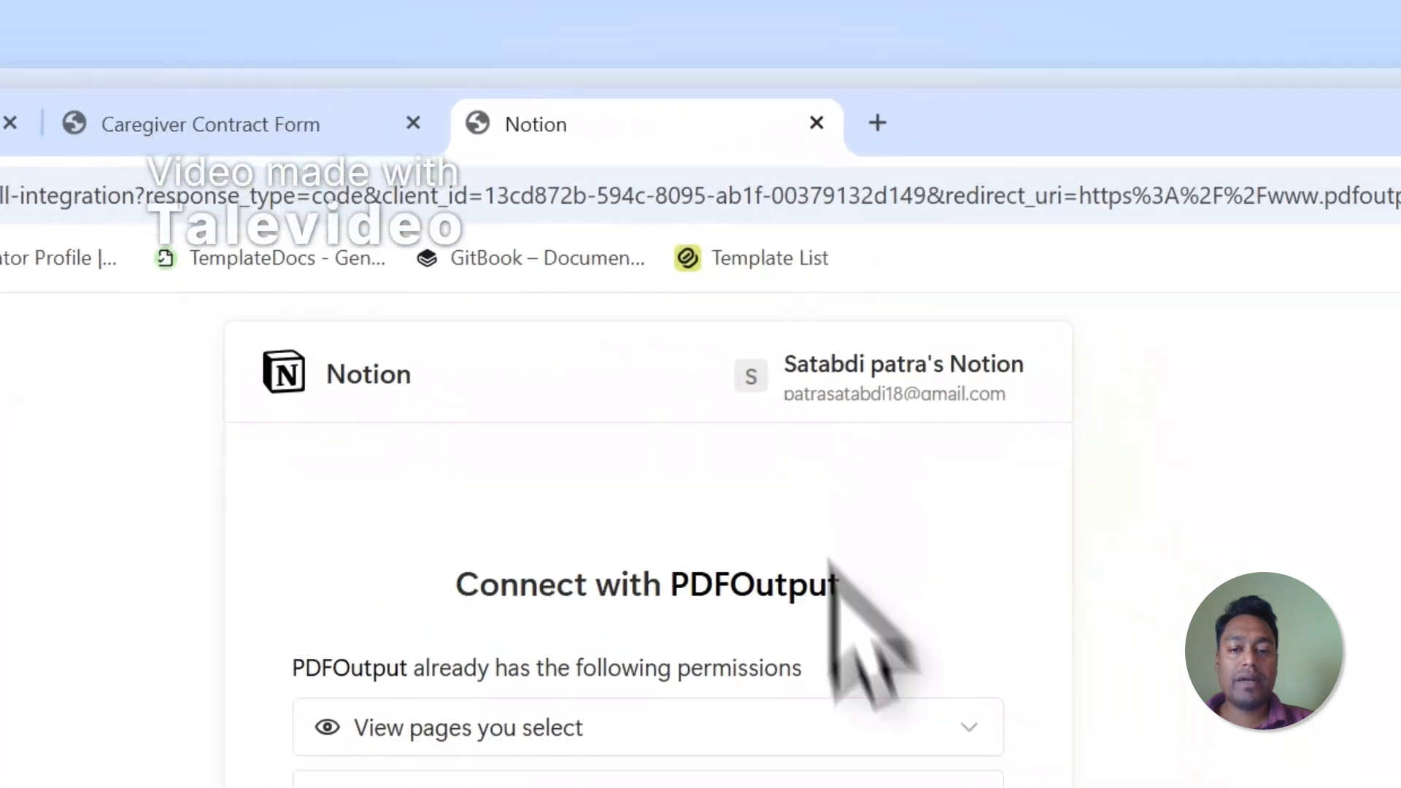
left_click(741, 766)
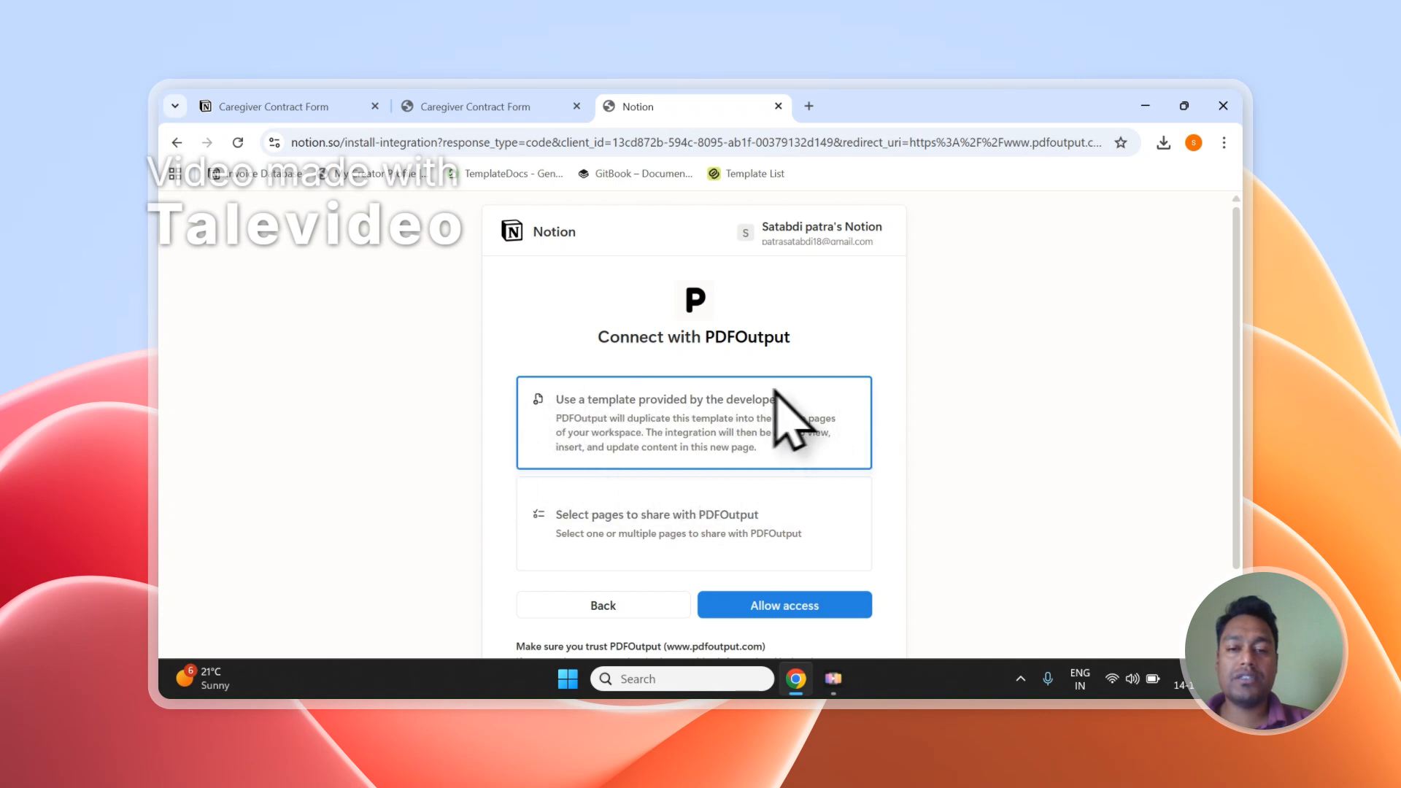
scroll(737, 422, "down", 1)
left_click(595, 445)
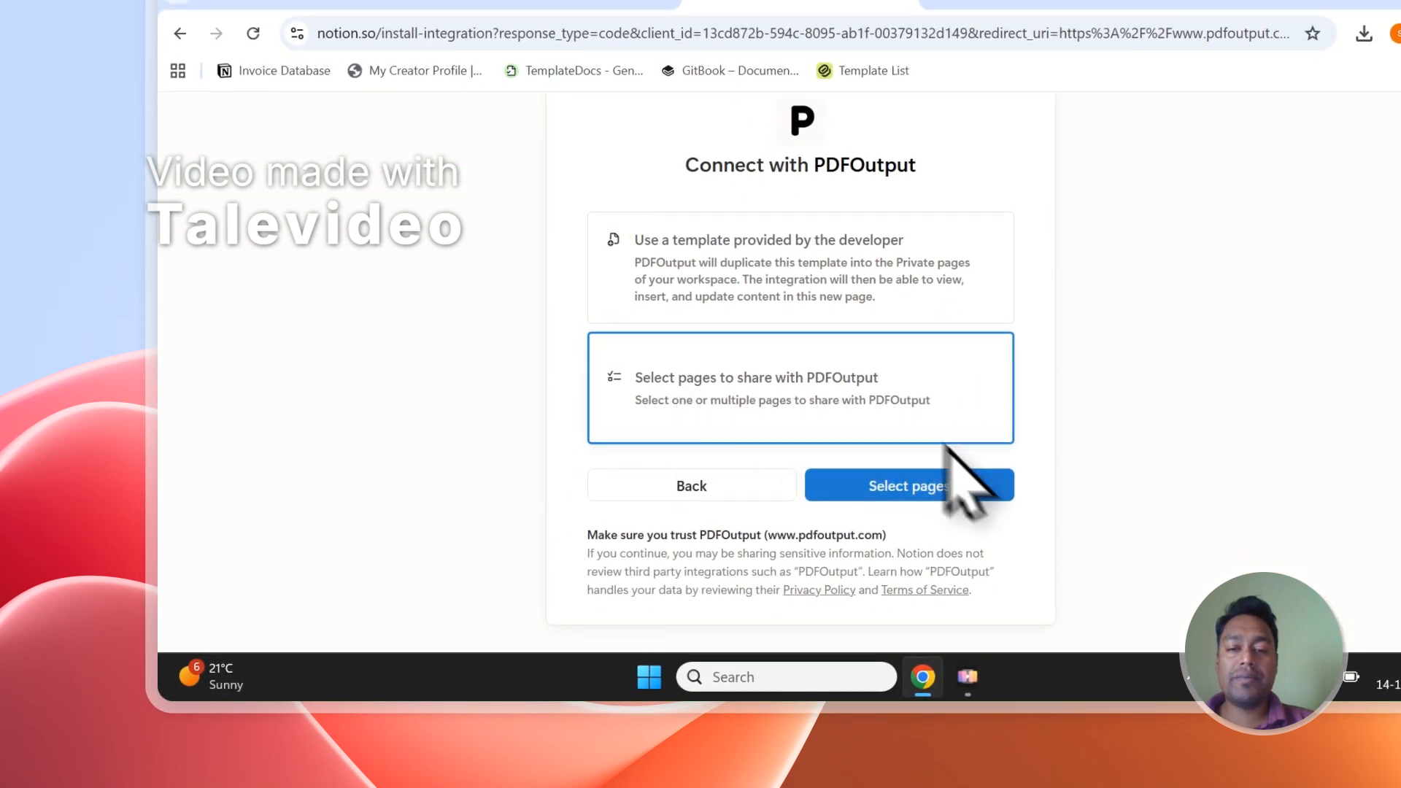
scroll(963, 459, "down", 1)
left_click(991, 468)
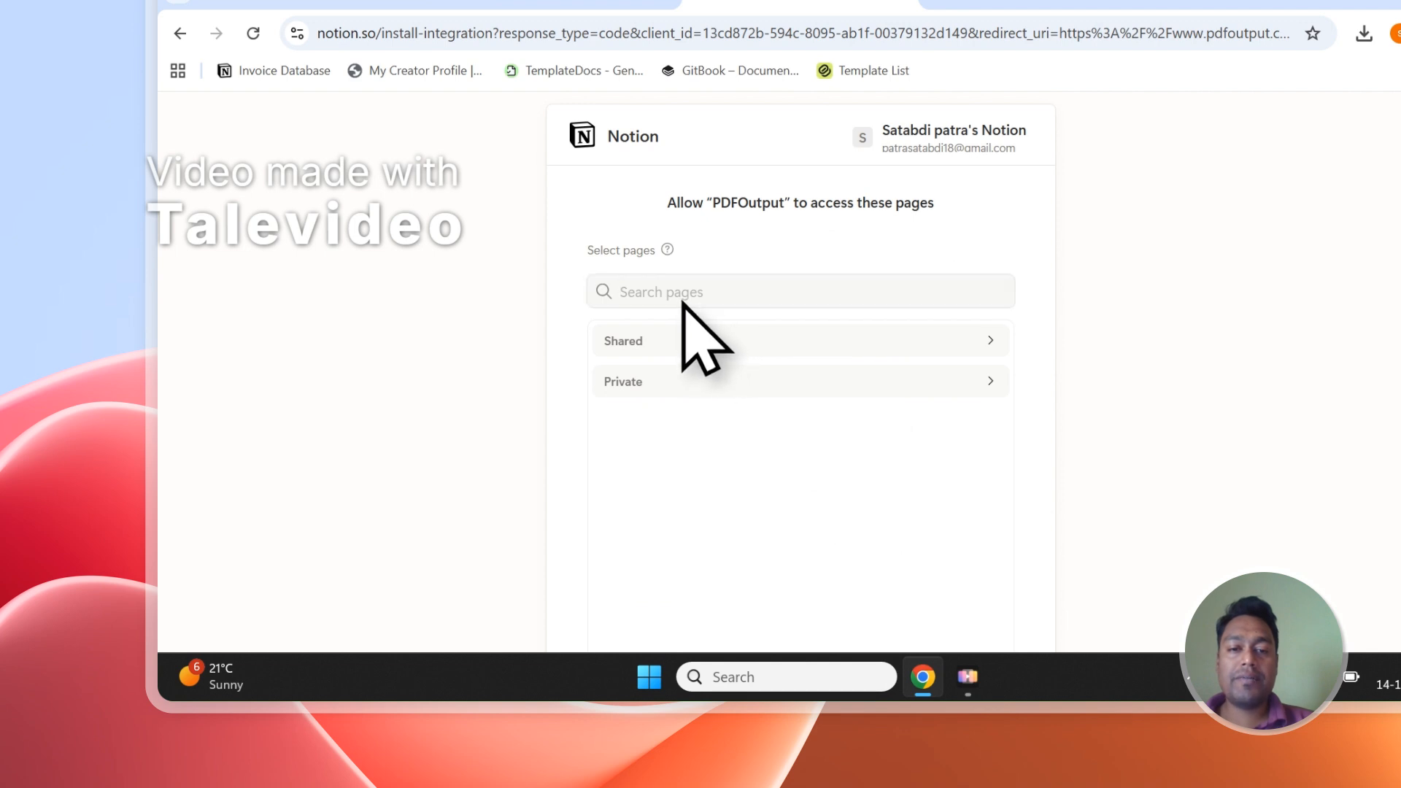
Search the pages for "Caregiver Contract Form" and add the one under Form Database / Database to PDFOutput's access
left_click(732, 419)
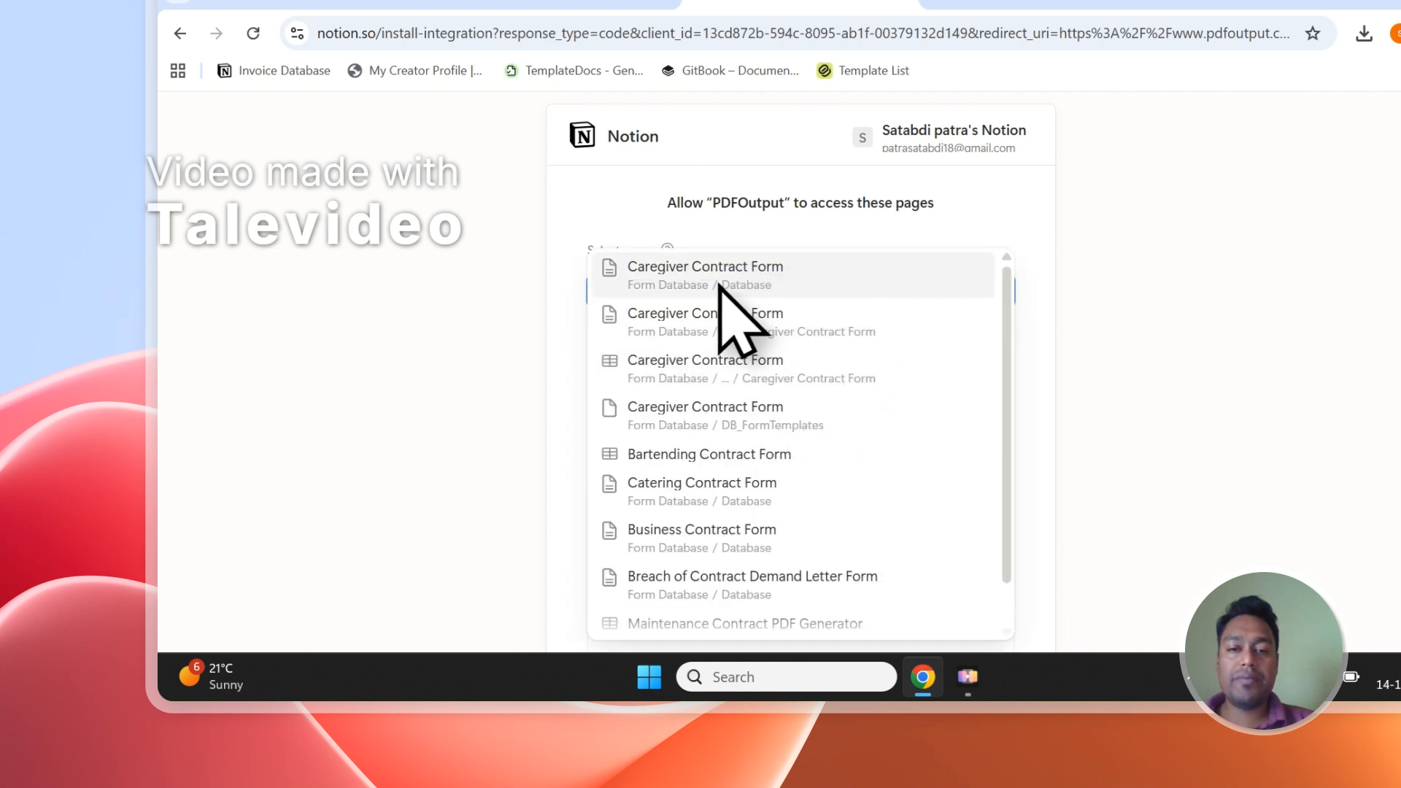
left_click(719, 286)
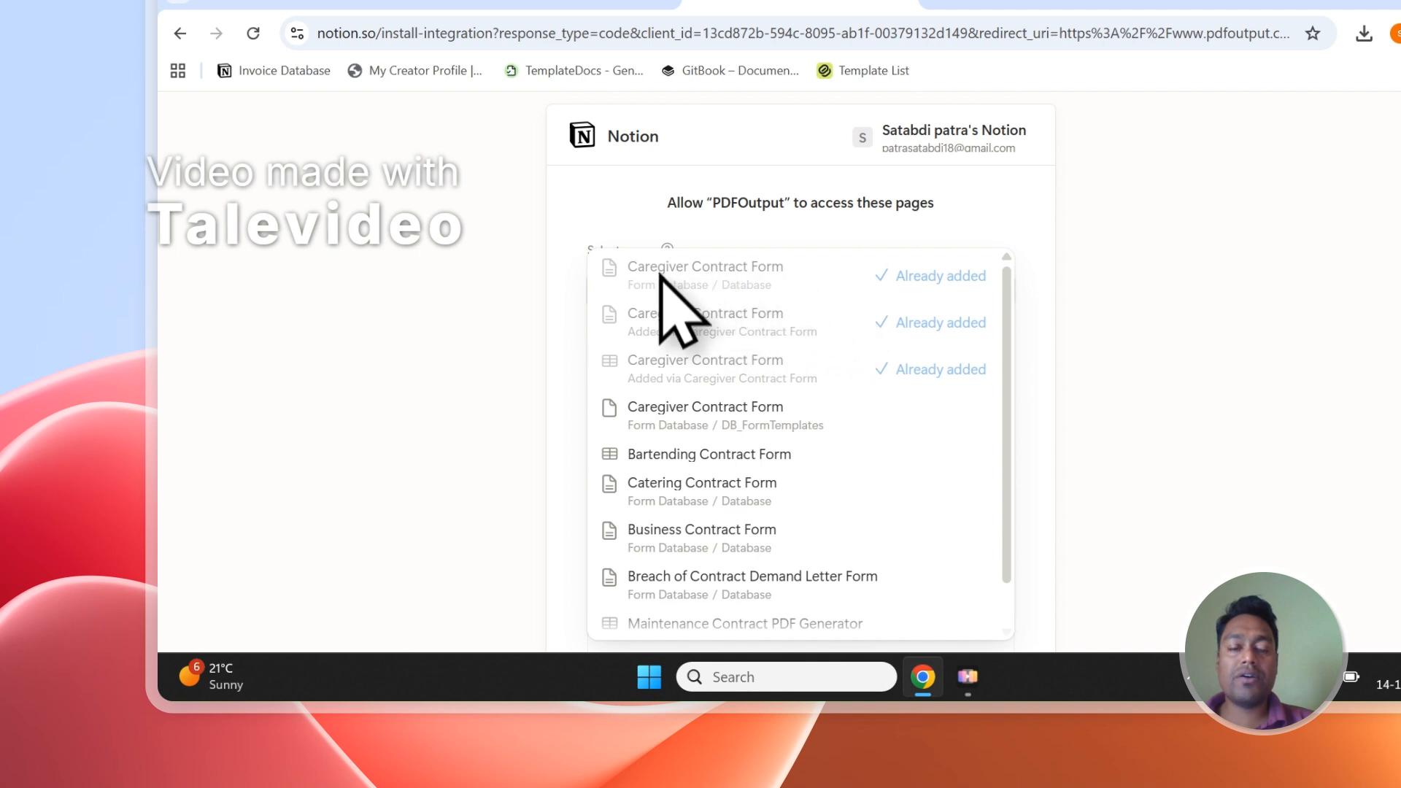
left_click(838, 226)
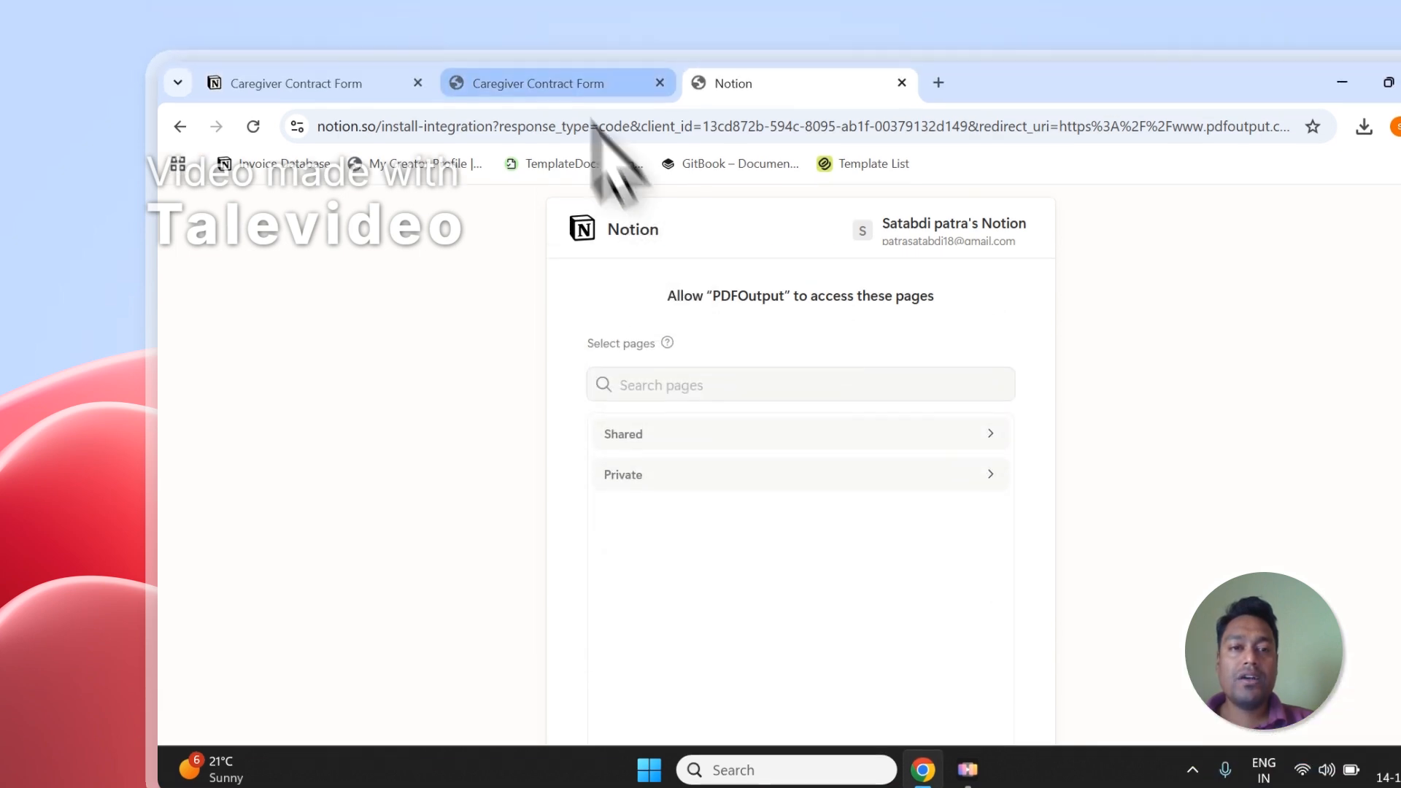
left_click(558, 2)
left_click(795, 168)
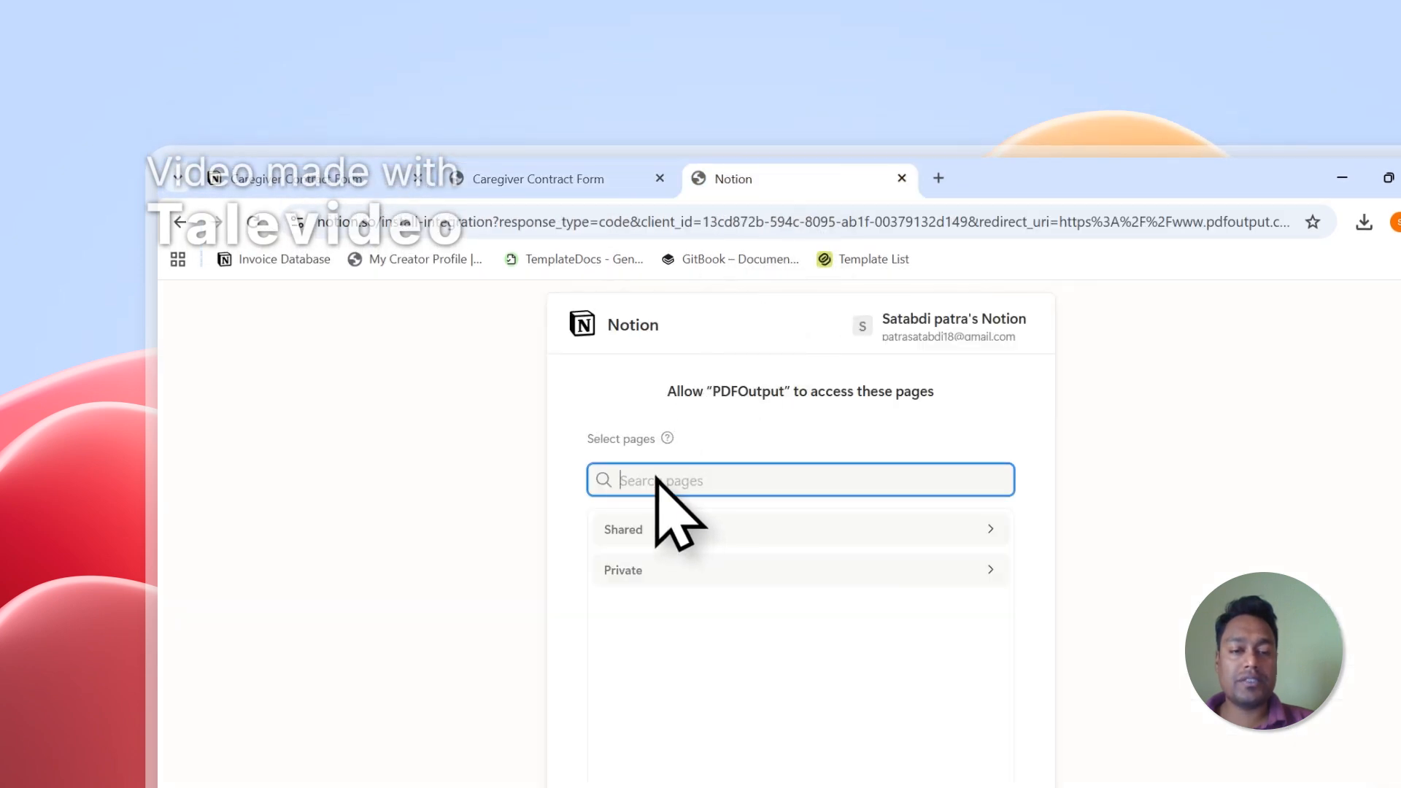
Expand the private pages and review the manually selected forms and the top-level pages available for PDFOutput access
left_click(664, 570)
scroll(751, 511, "down", 5)
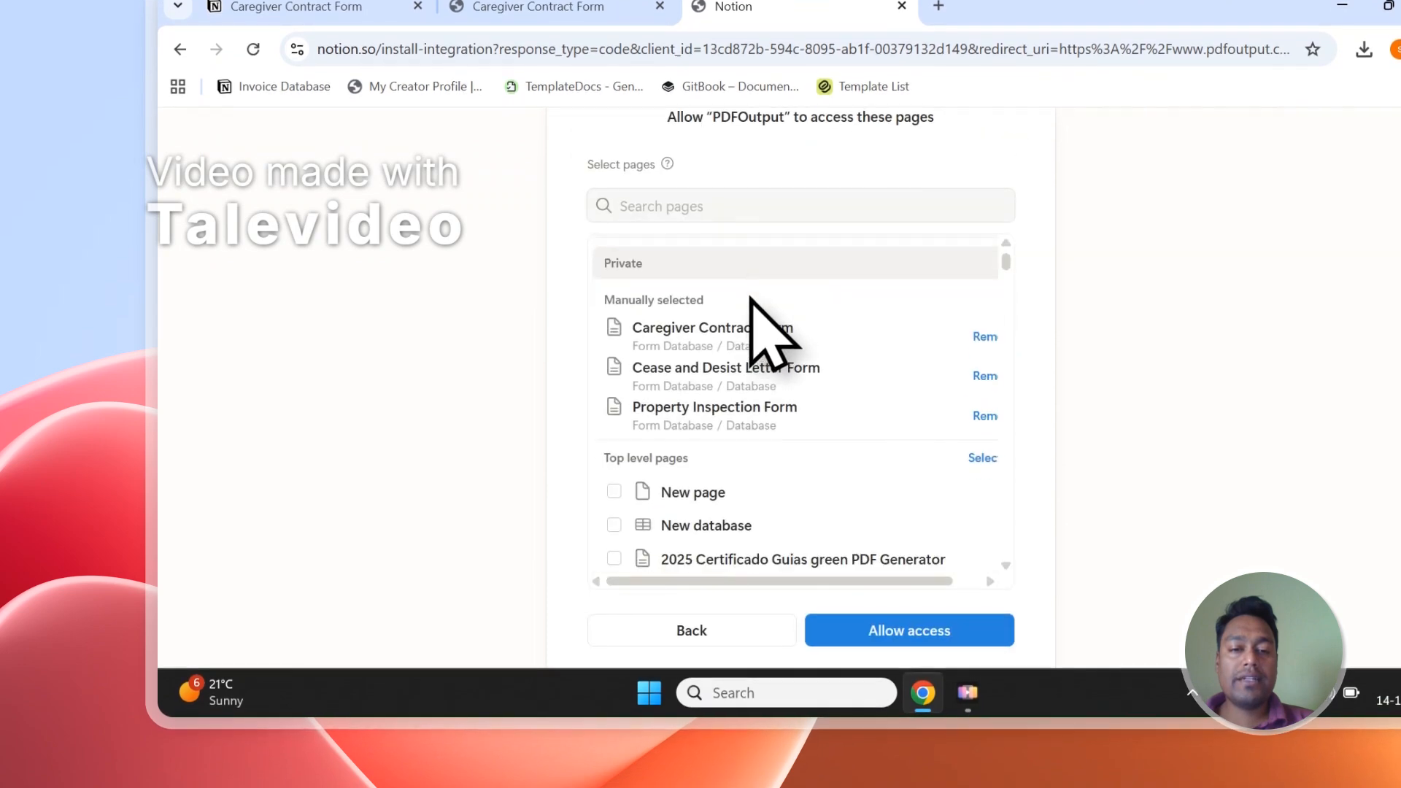
scroll(686, 343, "down", 5)
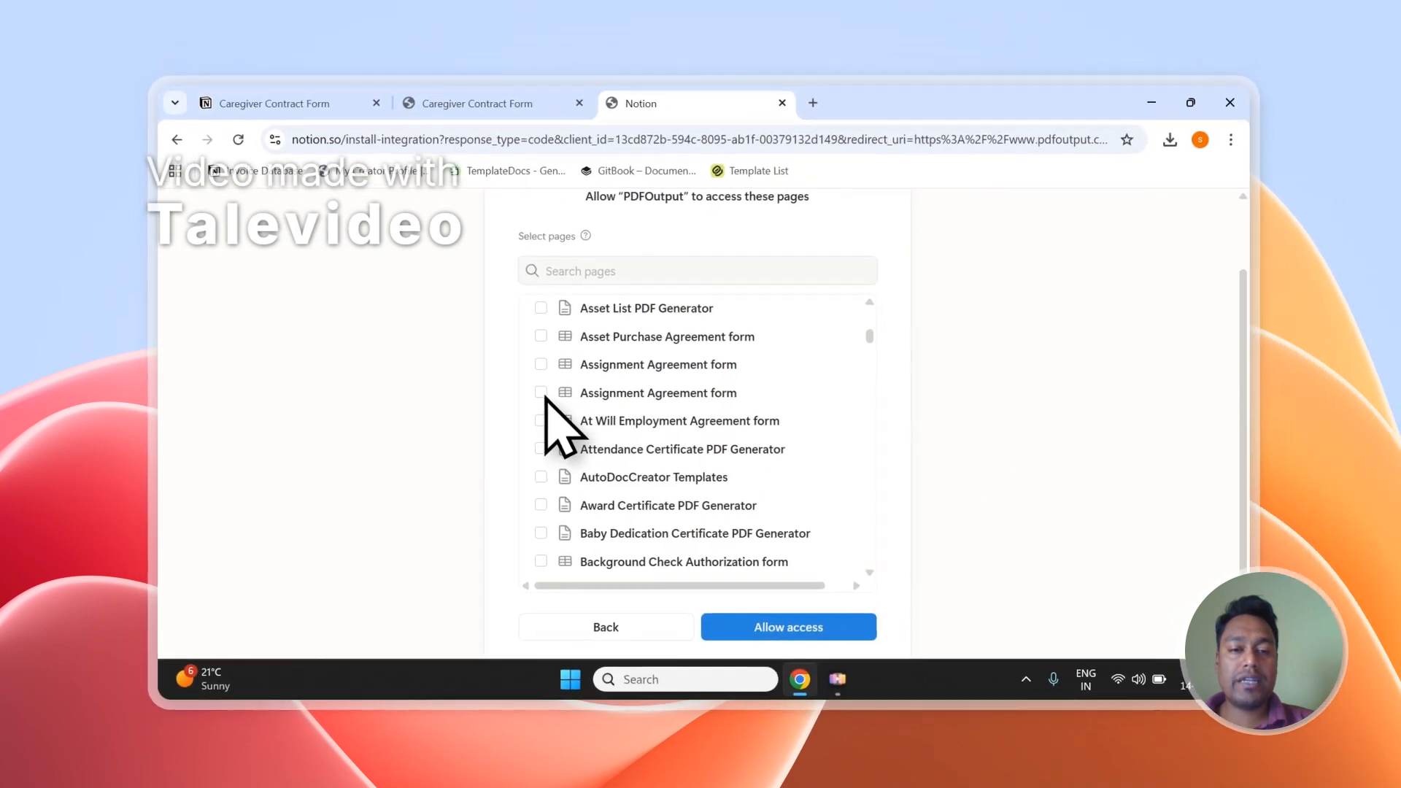
scroll(619, 359, "up", 10)
scroll(547, 408, "down", 3)
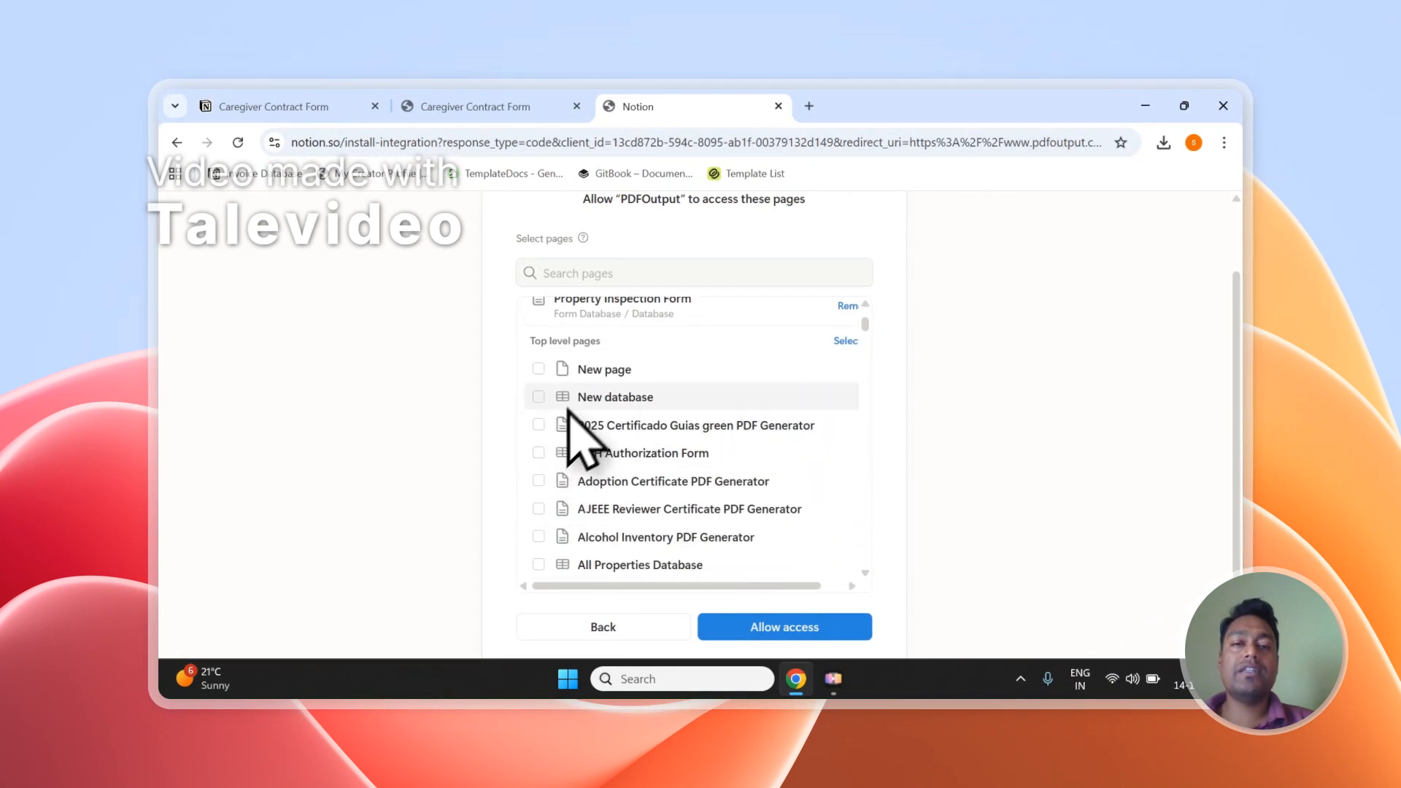
scroll(613, 398, "up", 3)
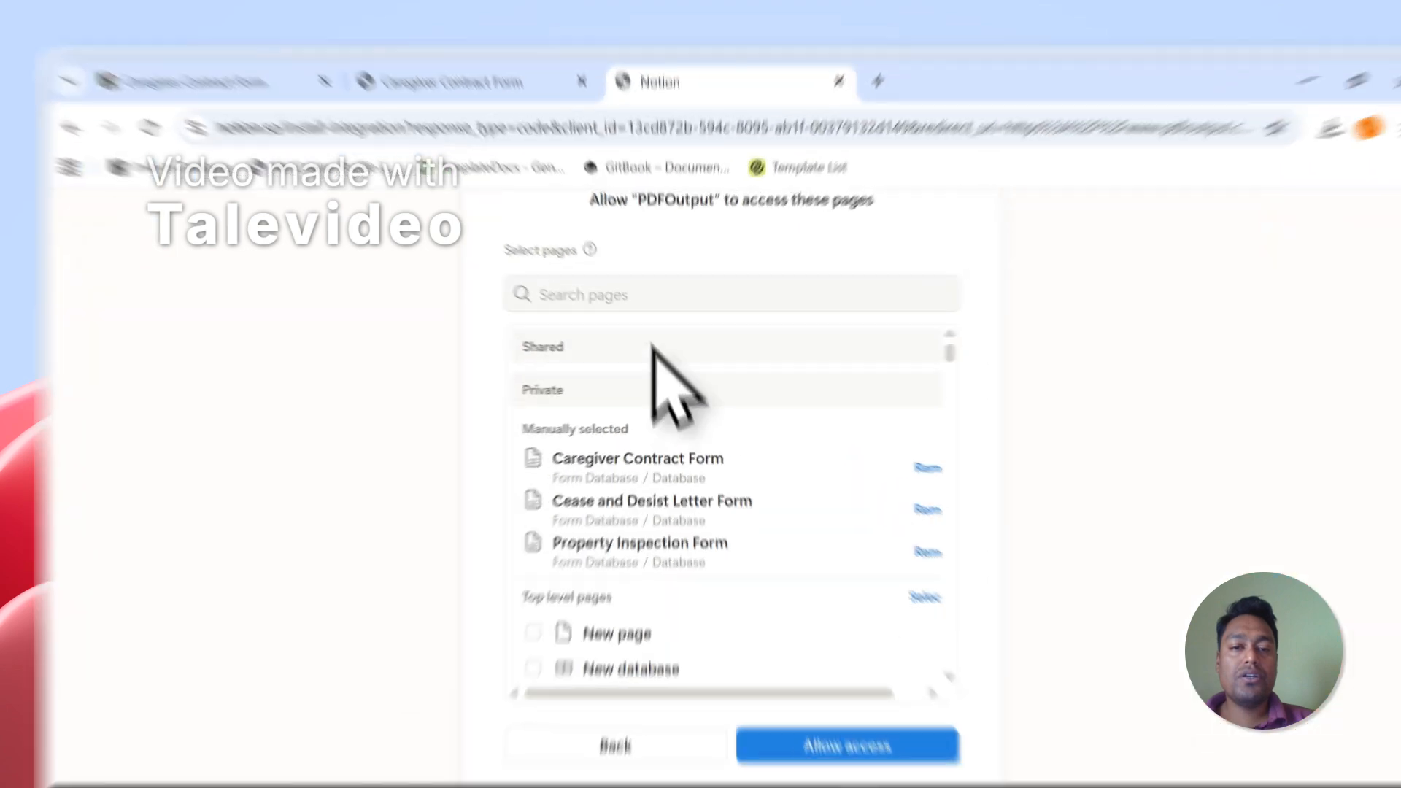
Check the Caregiver Contract Form page title in Notion against the page selection and allow PDFOutput access to the selected pages
left_click(605, 273)
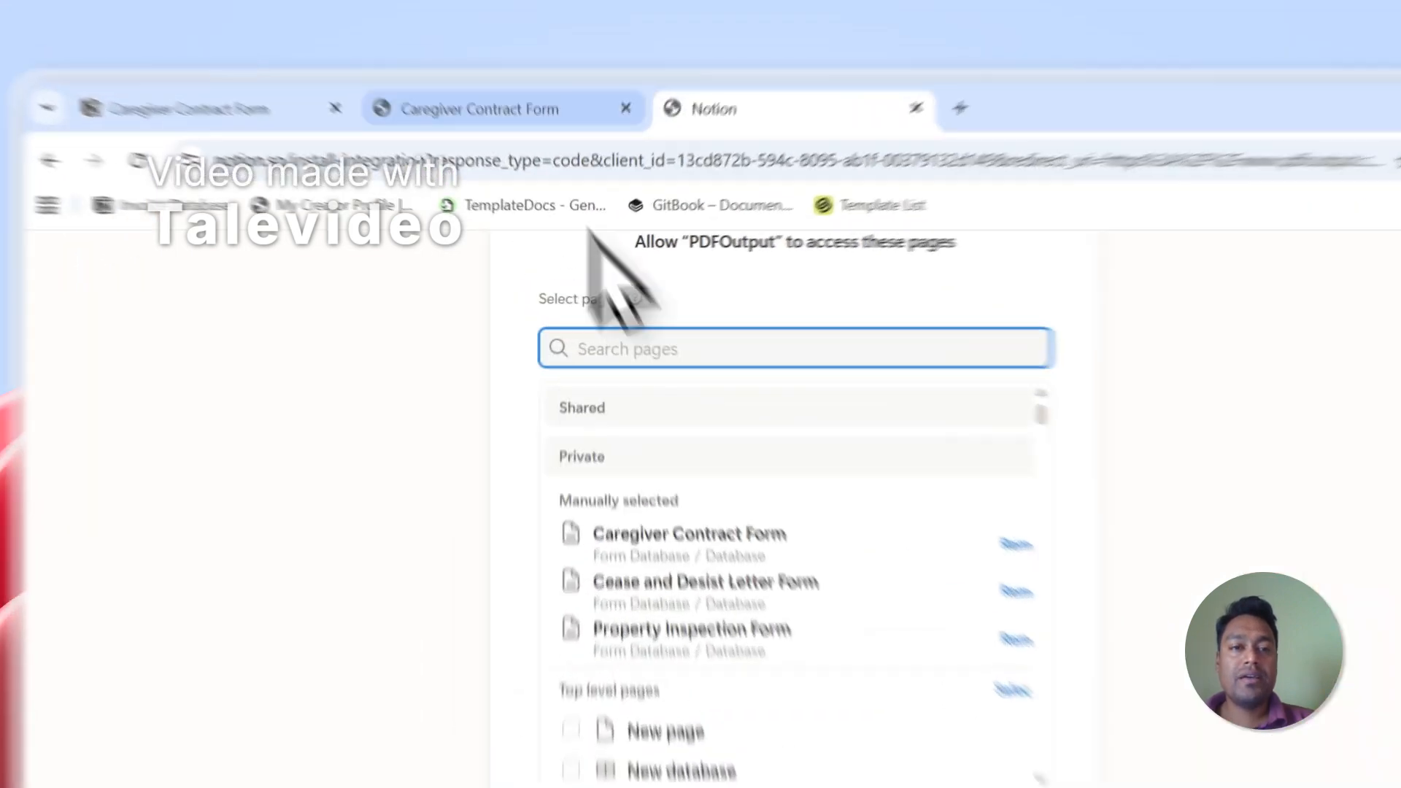
left_click(511, 106)
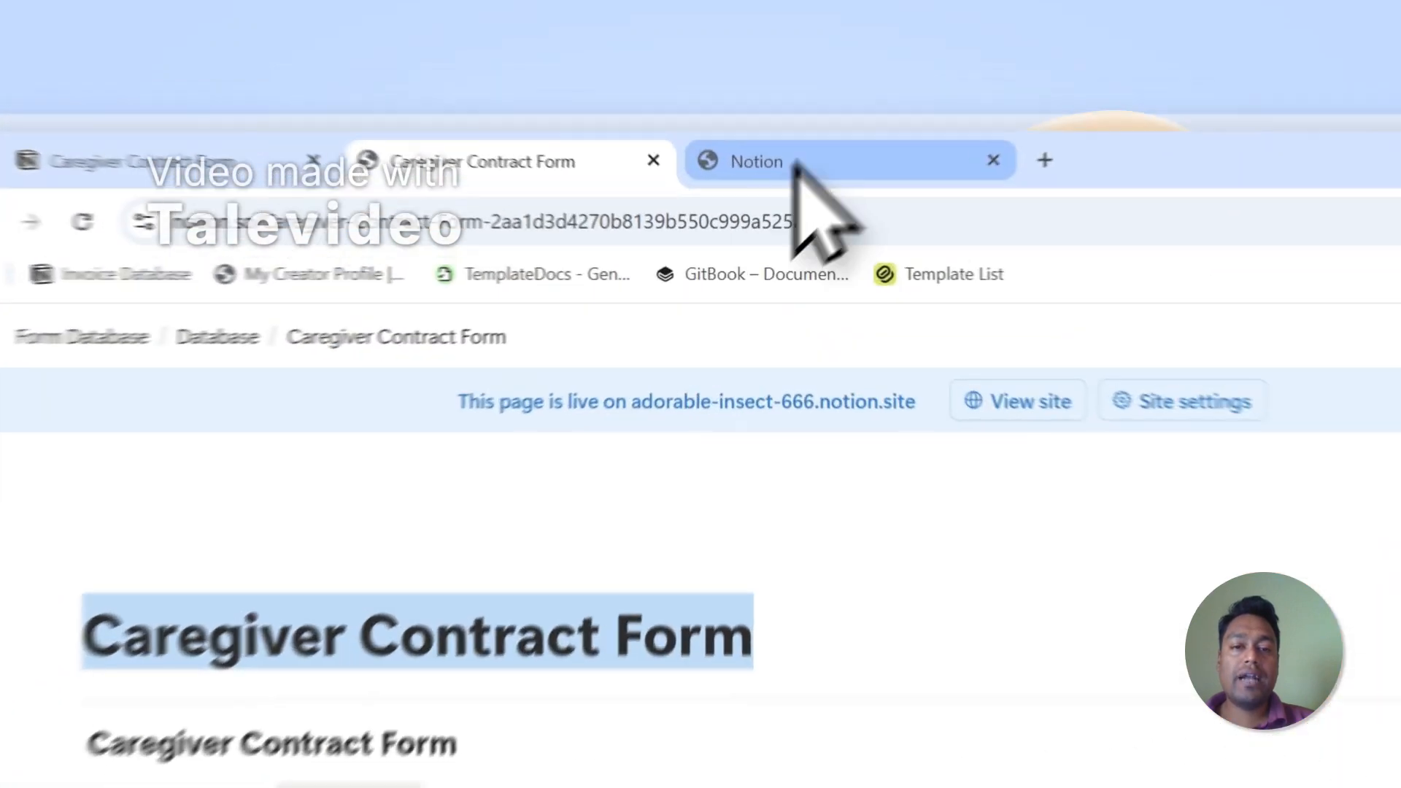
left_click(660, 110)
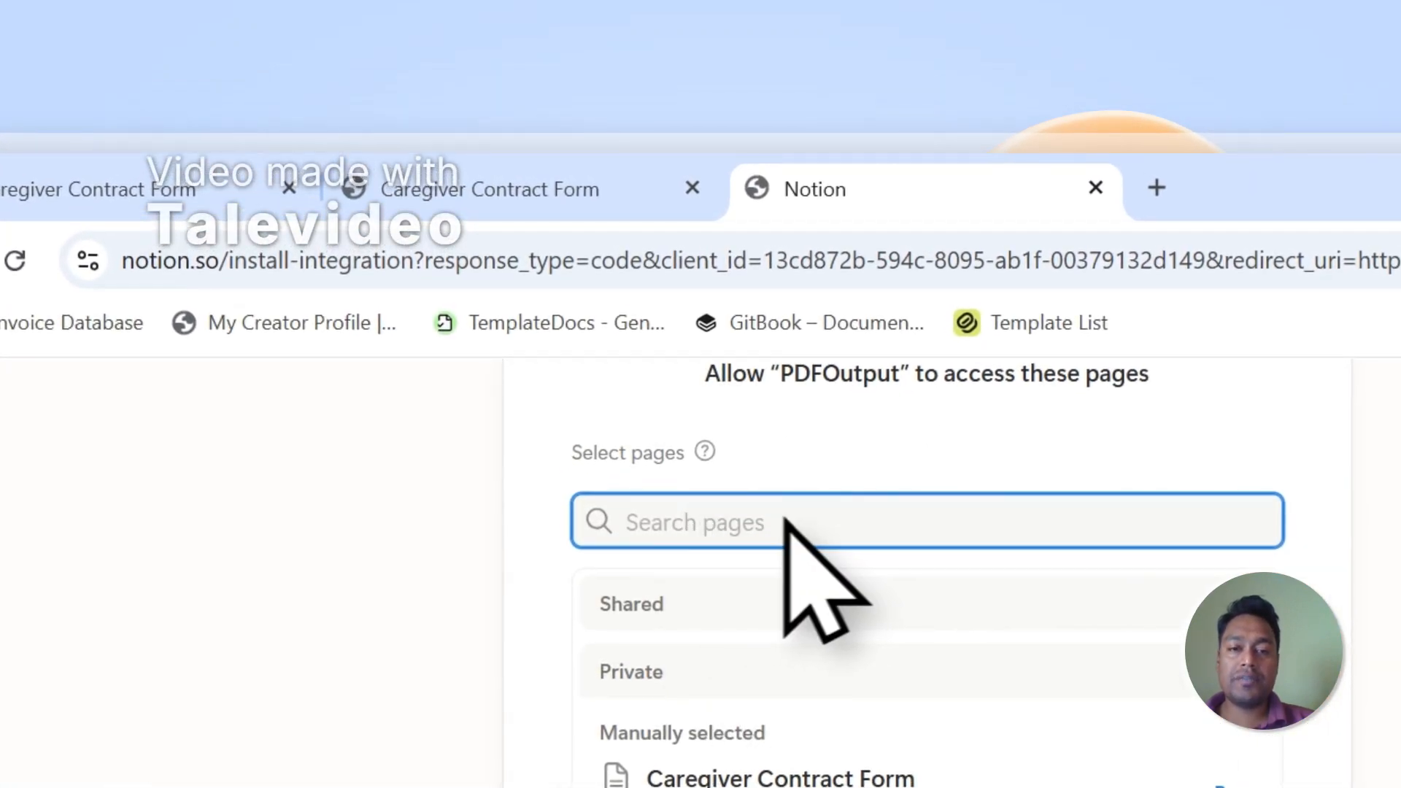
left_click(491, 205)
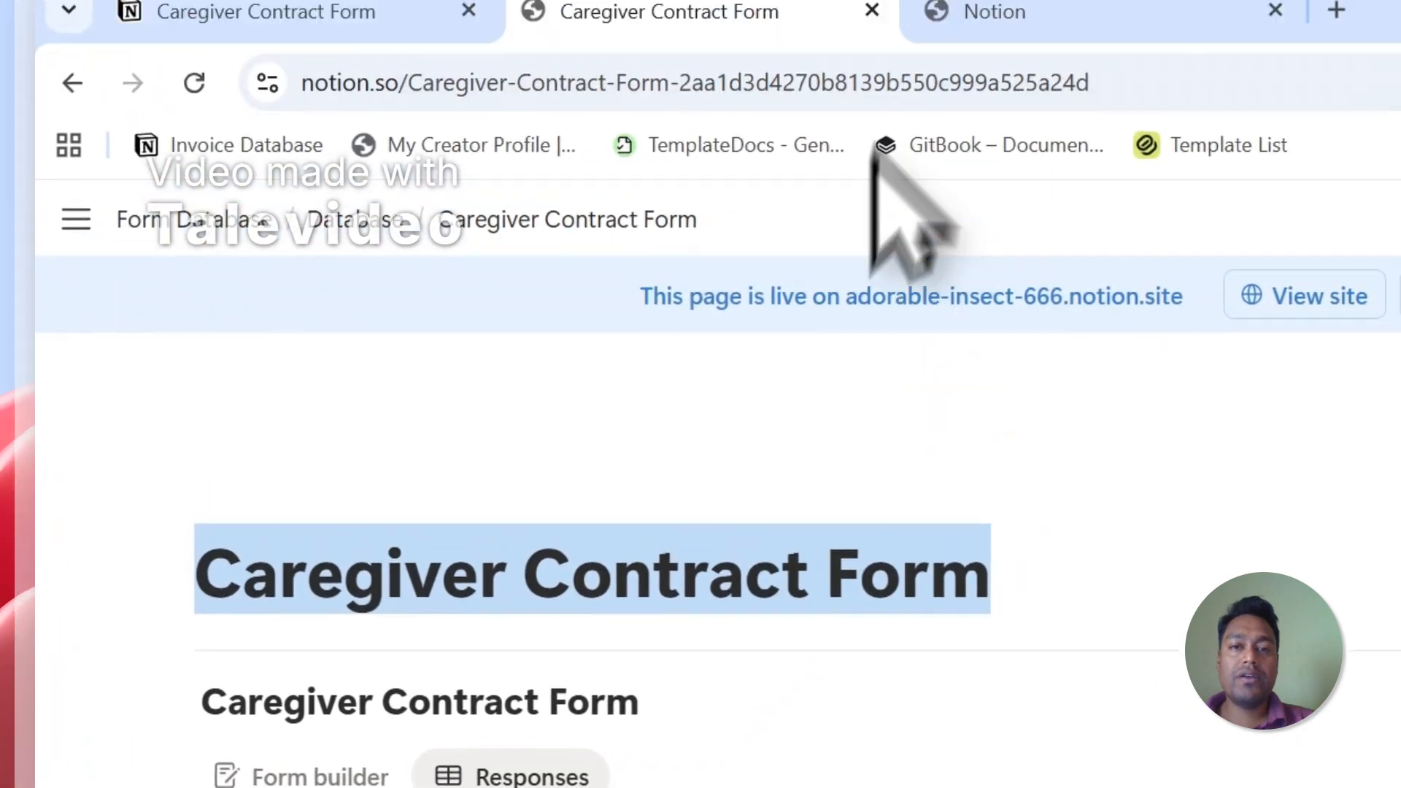
left_click(860, 156)
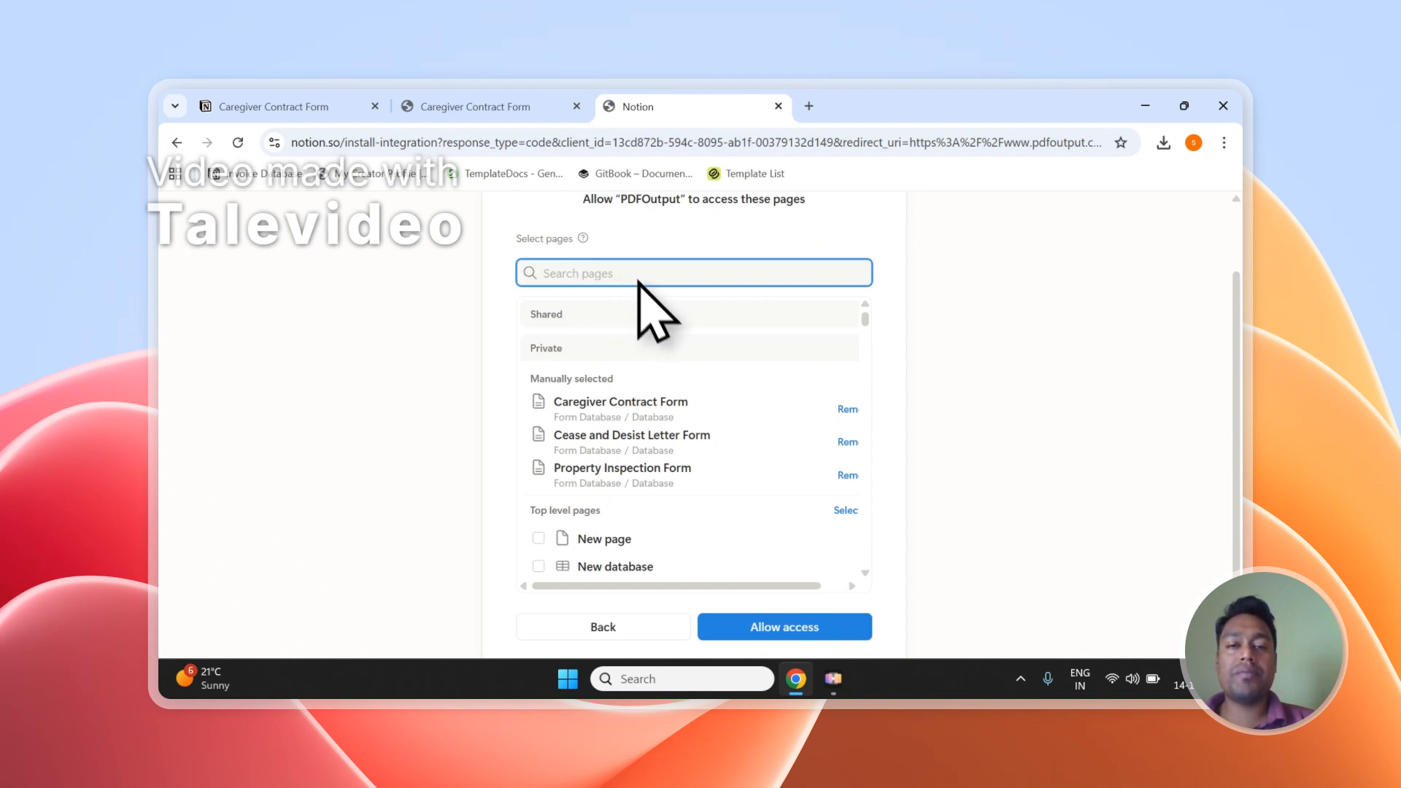
scroll(634, 283, "up", 2)
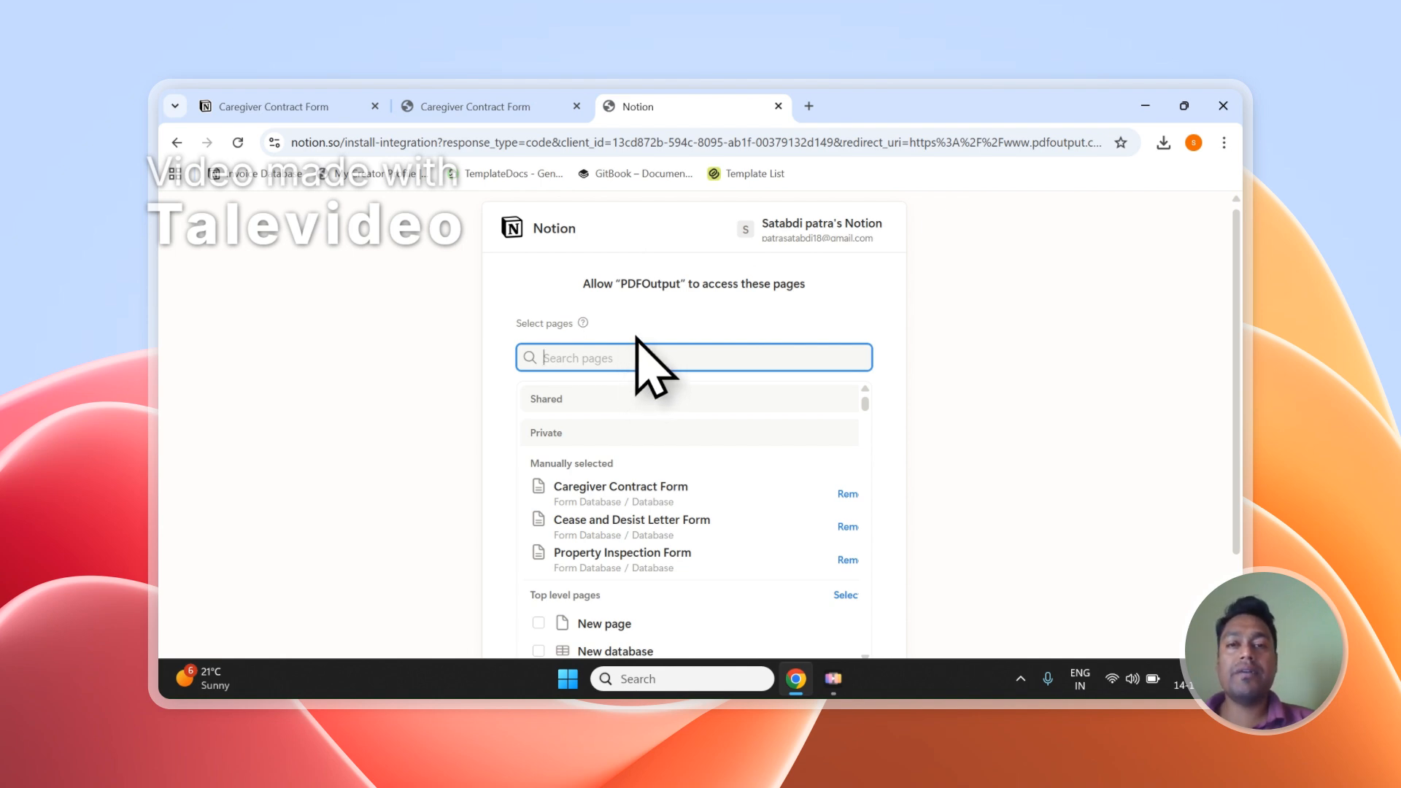
scroll(636, 337, "down", 2)
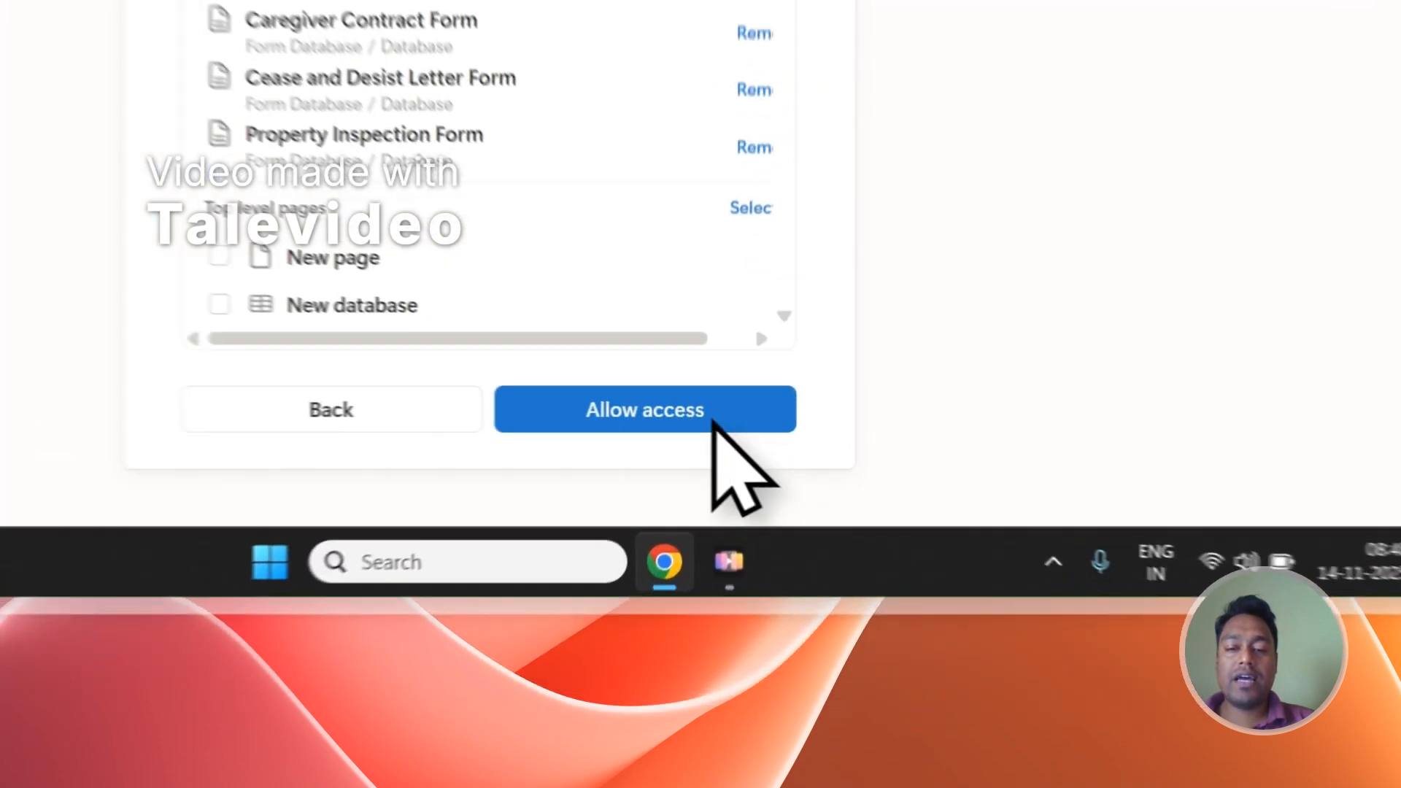
left_click(824, 592)
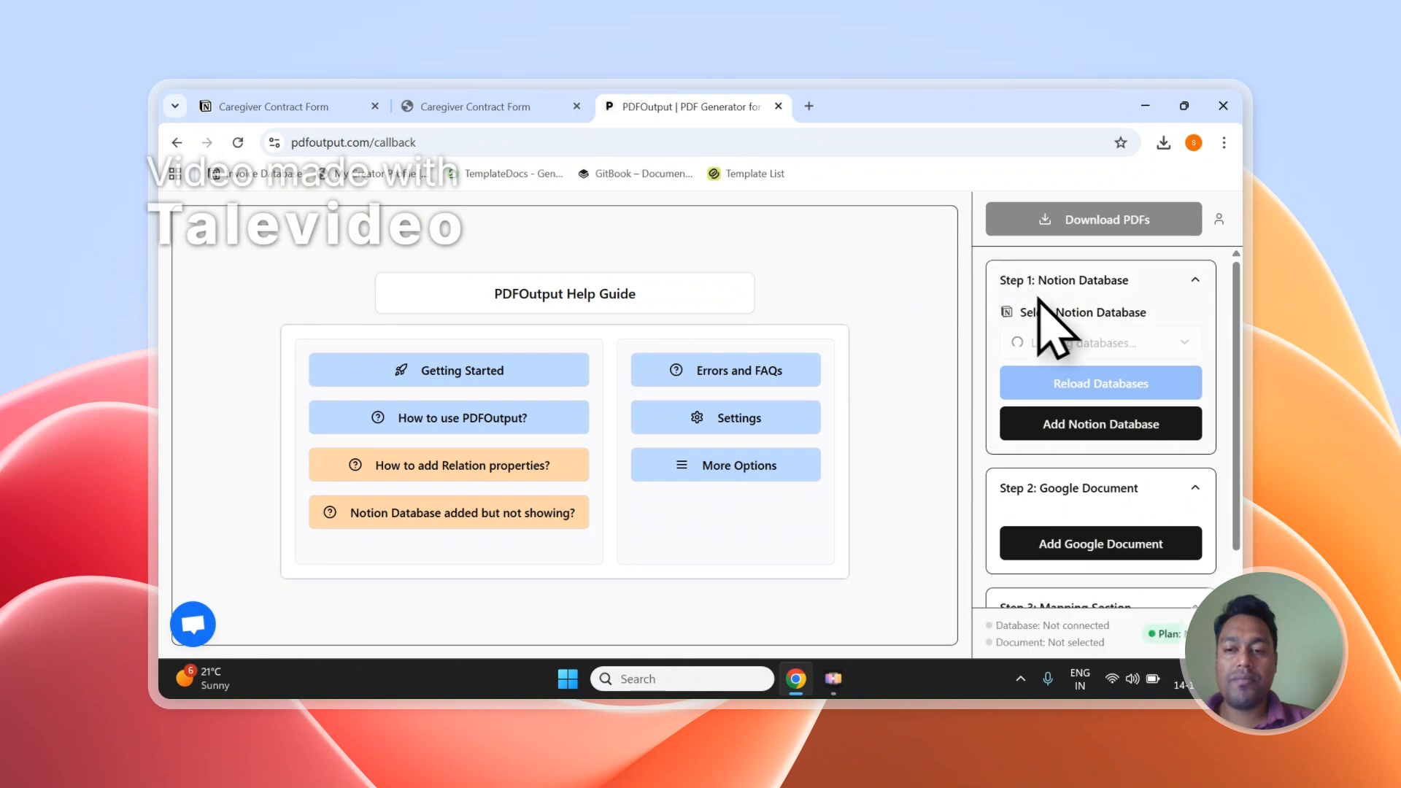
Check the available Notion databases in PDFOutput, refresh the list and select Caregiver Contract Form
left_click(1036, 344)
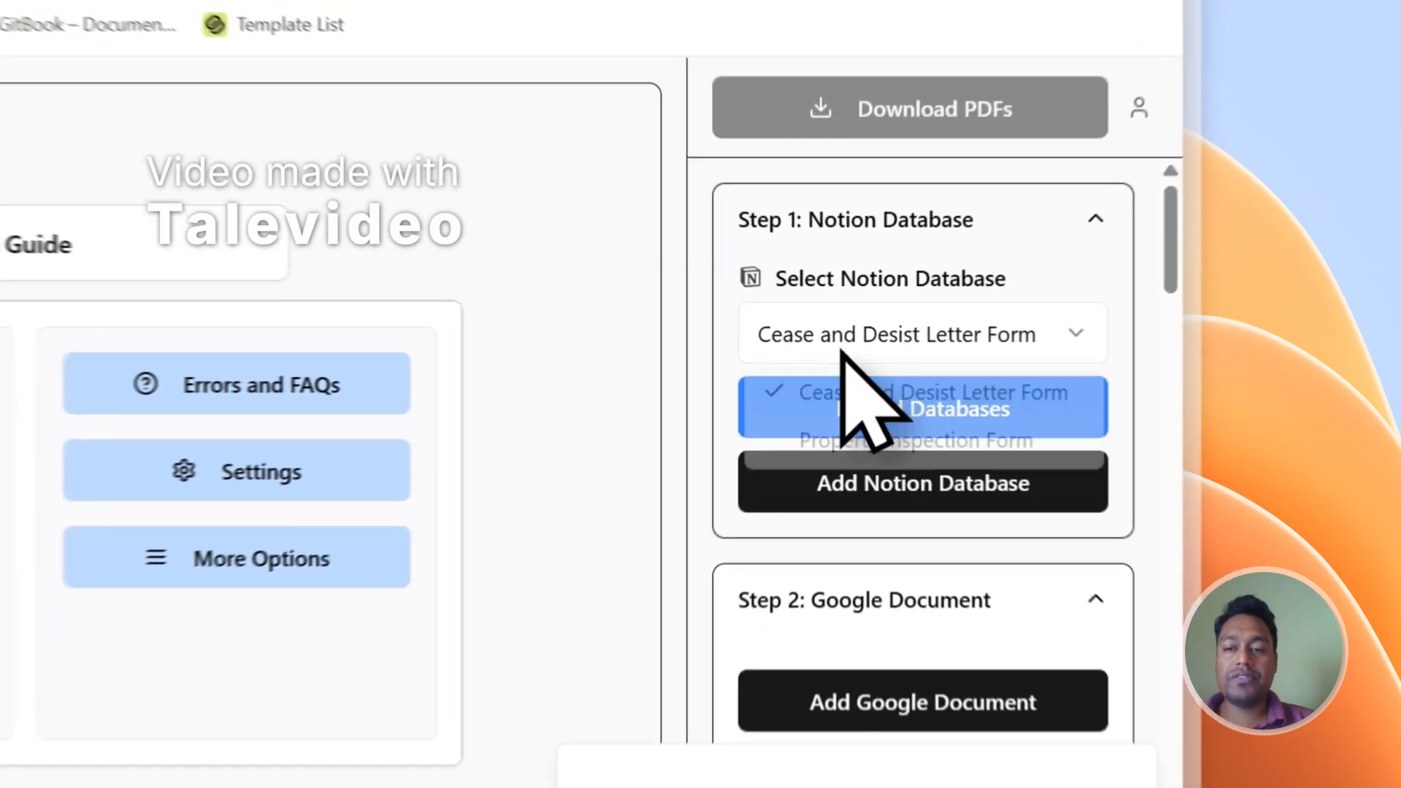
left_click(1053, 346)
left_click(1054, 348)
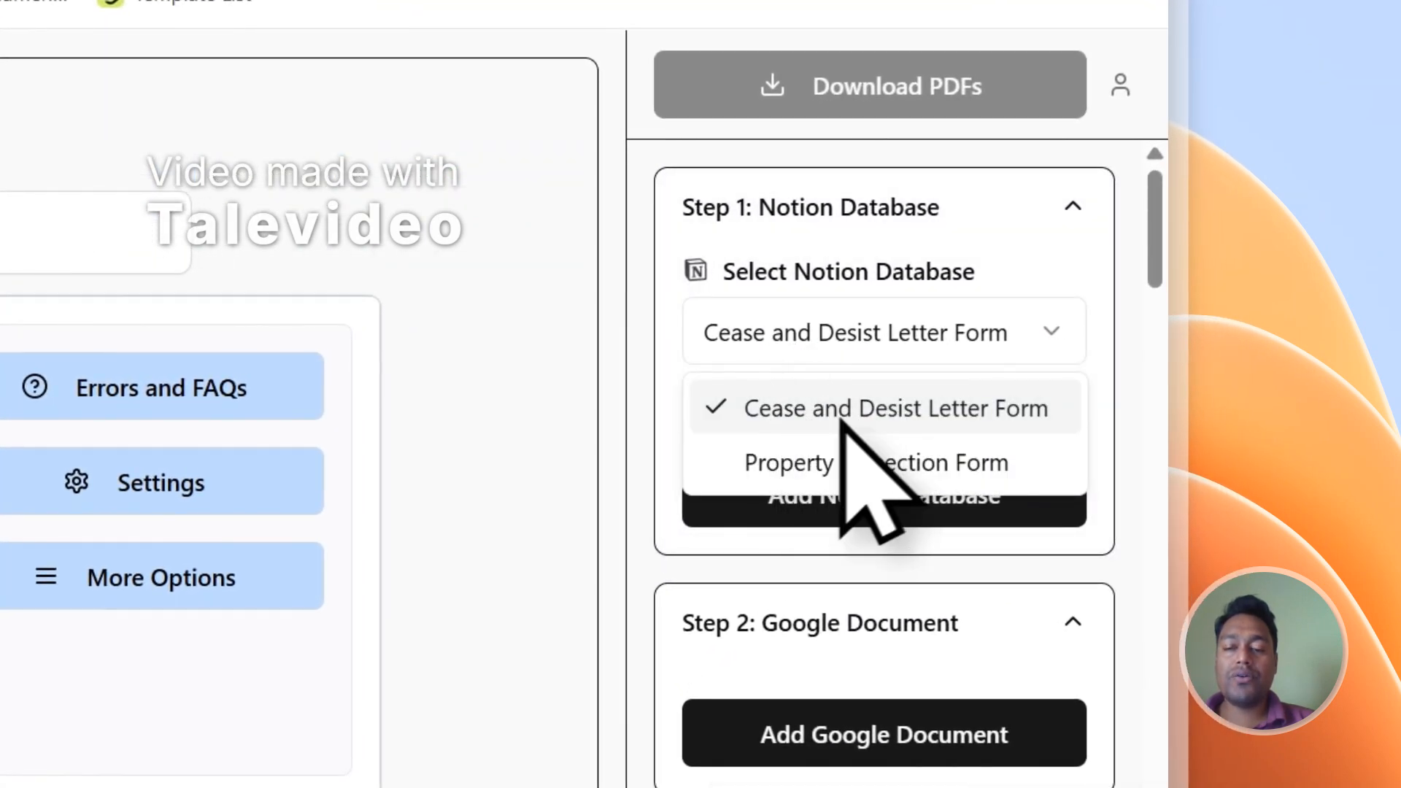
left_click(661, 323)
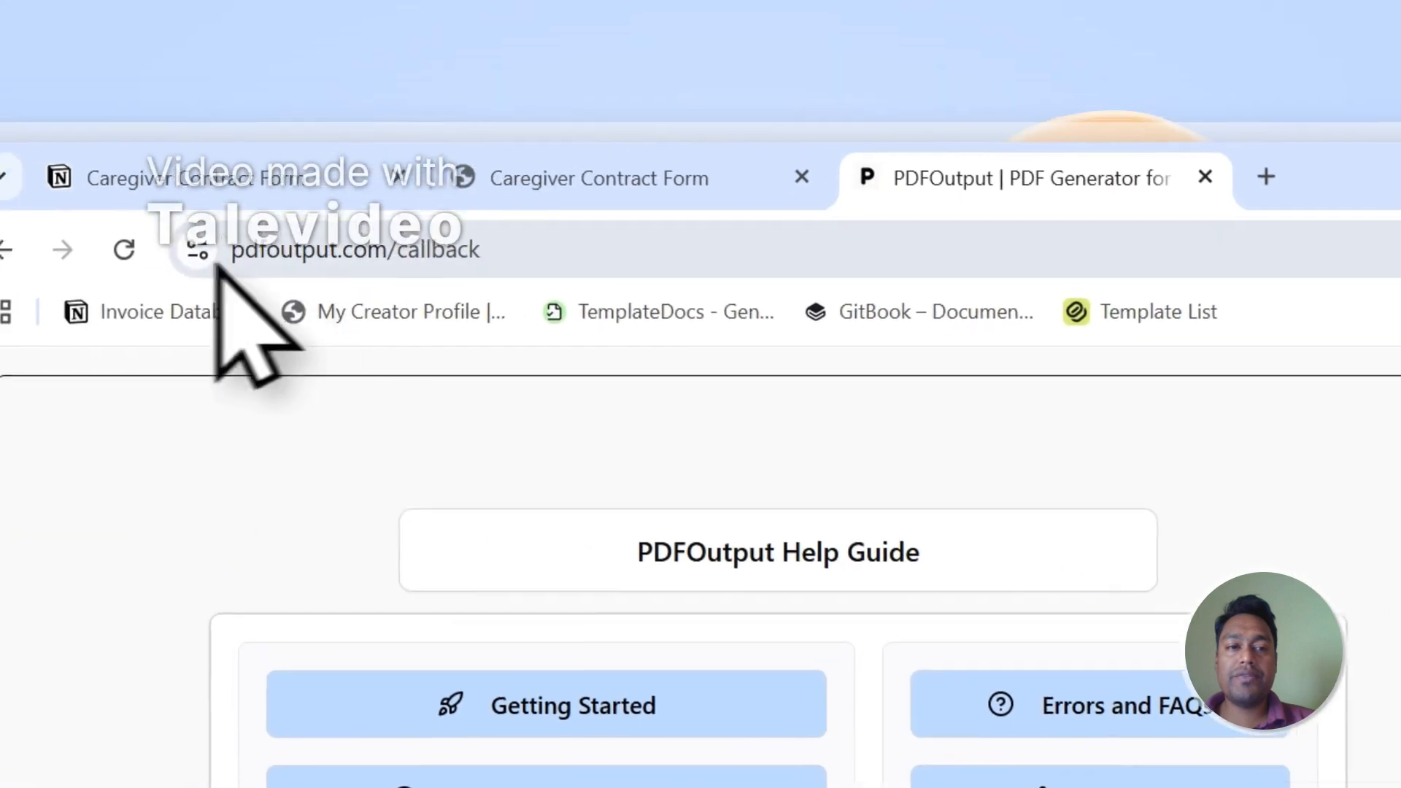
left_click(176, 266)
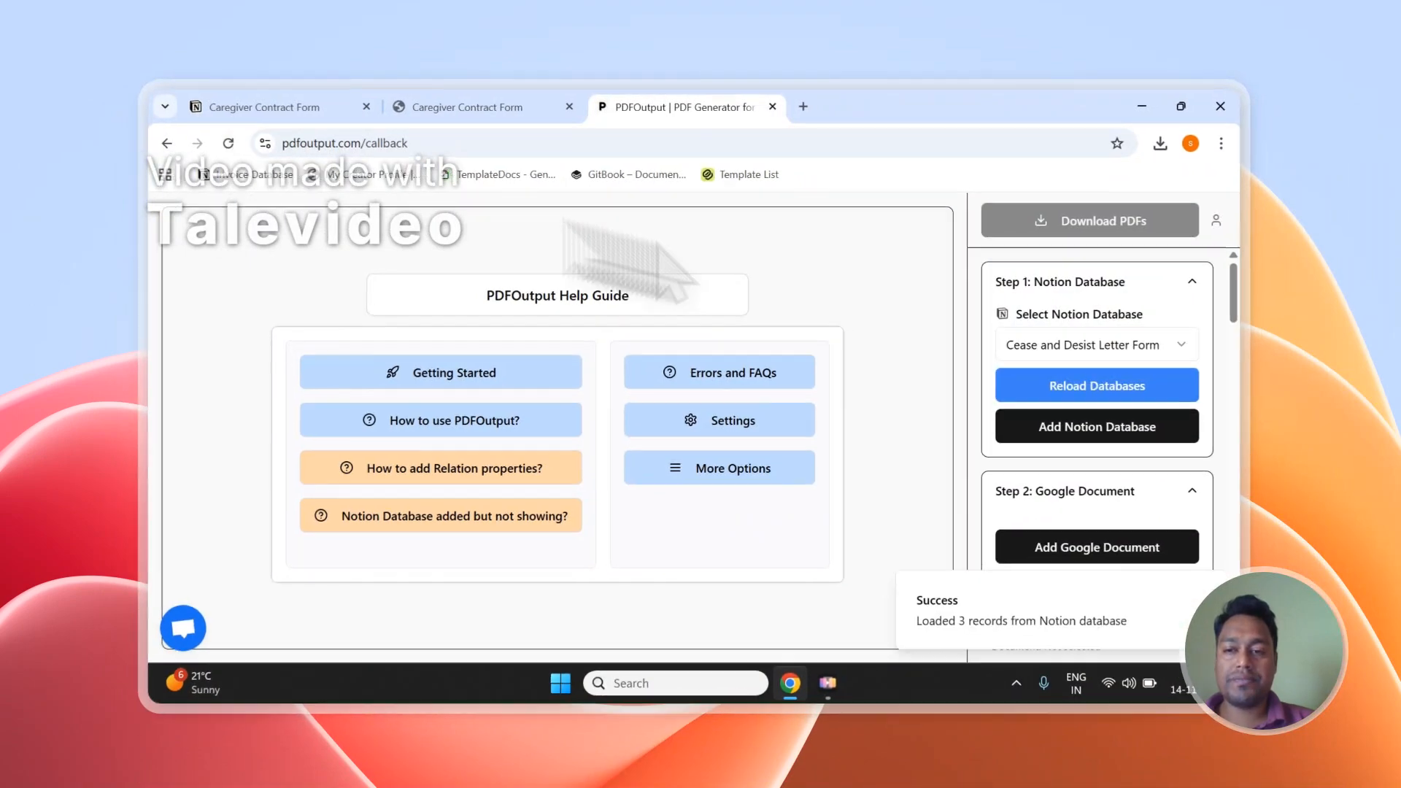
left_click(1043, 343)
left_click(1043, 343)
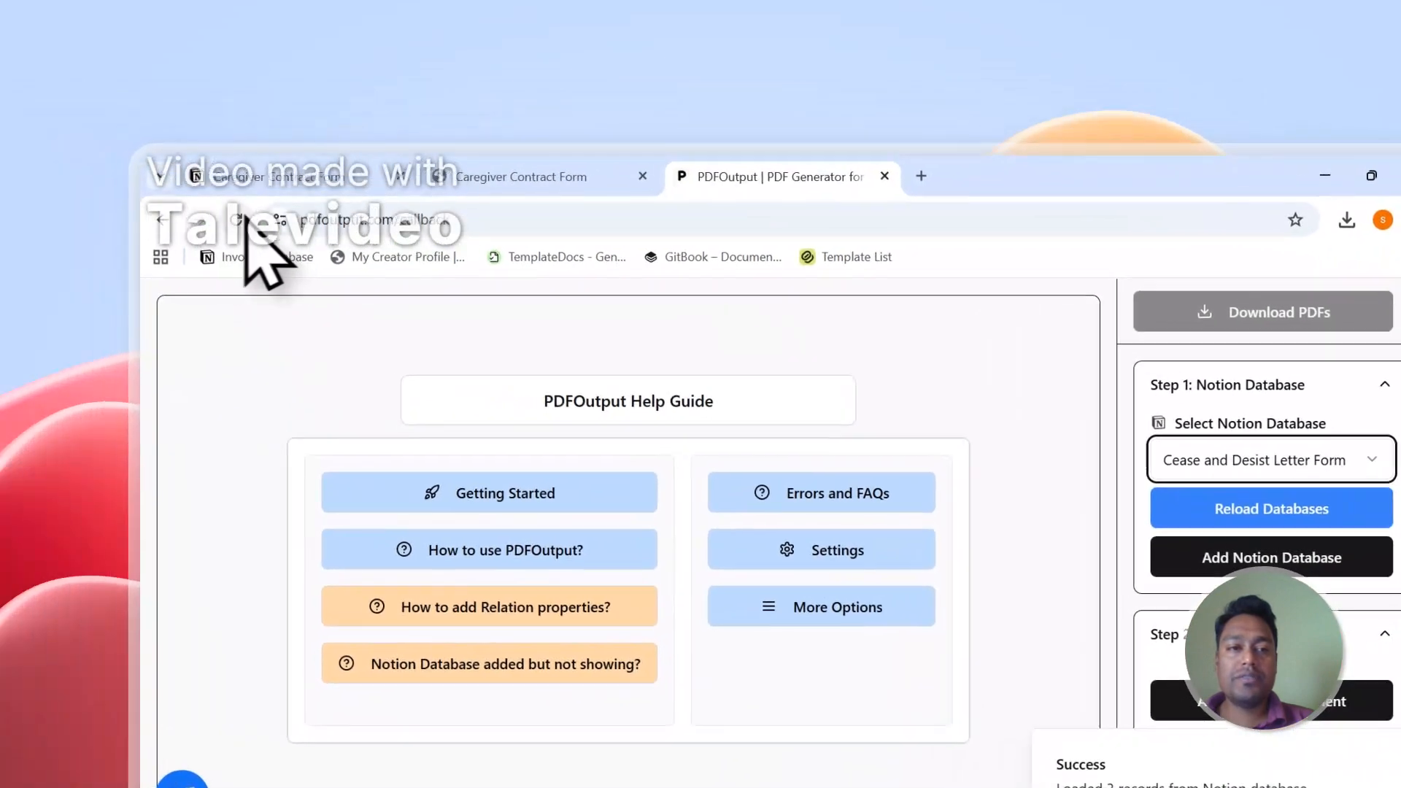
left_click(80, 199)
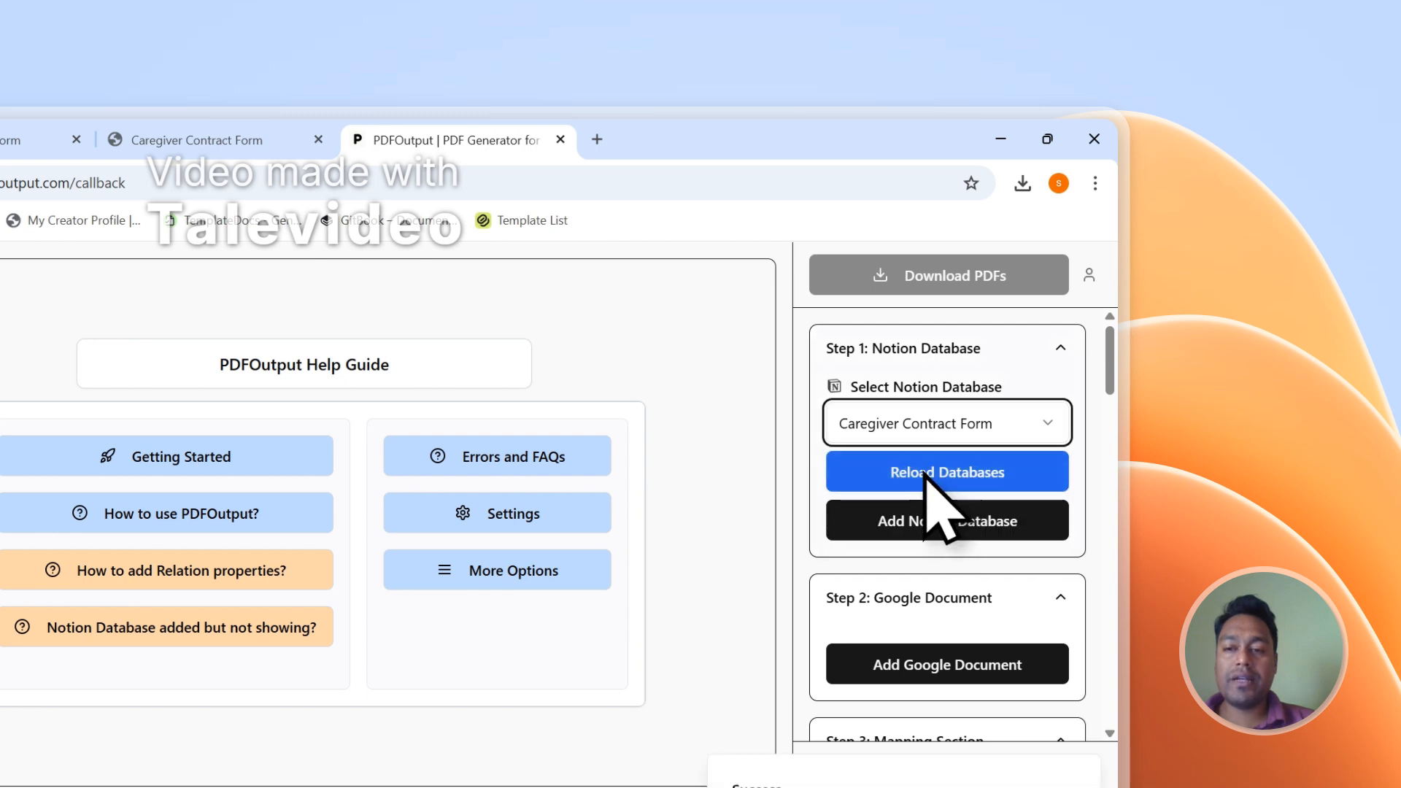
Examine the property list in PDFOutput's Mapping Section and compare it with the form's response columns in Notion
left_click_drag(1109, 365, 1112, 483)
scroll(927, 448, "down", 2)
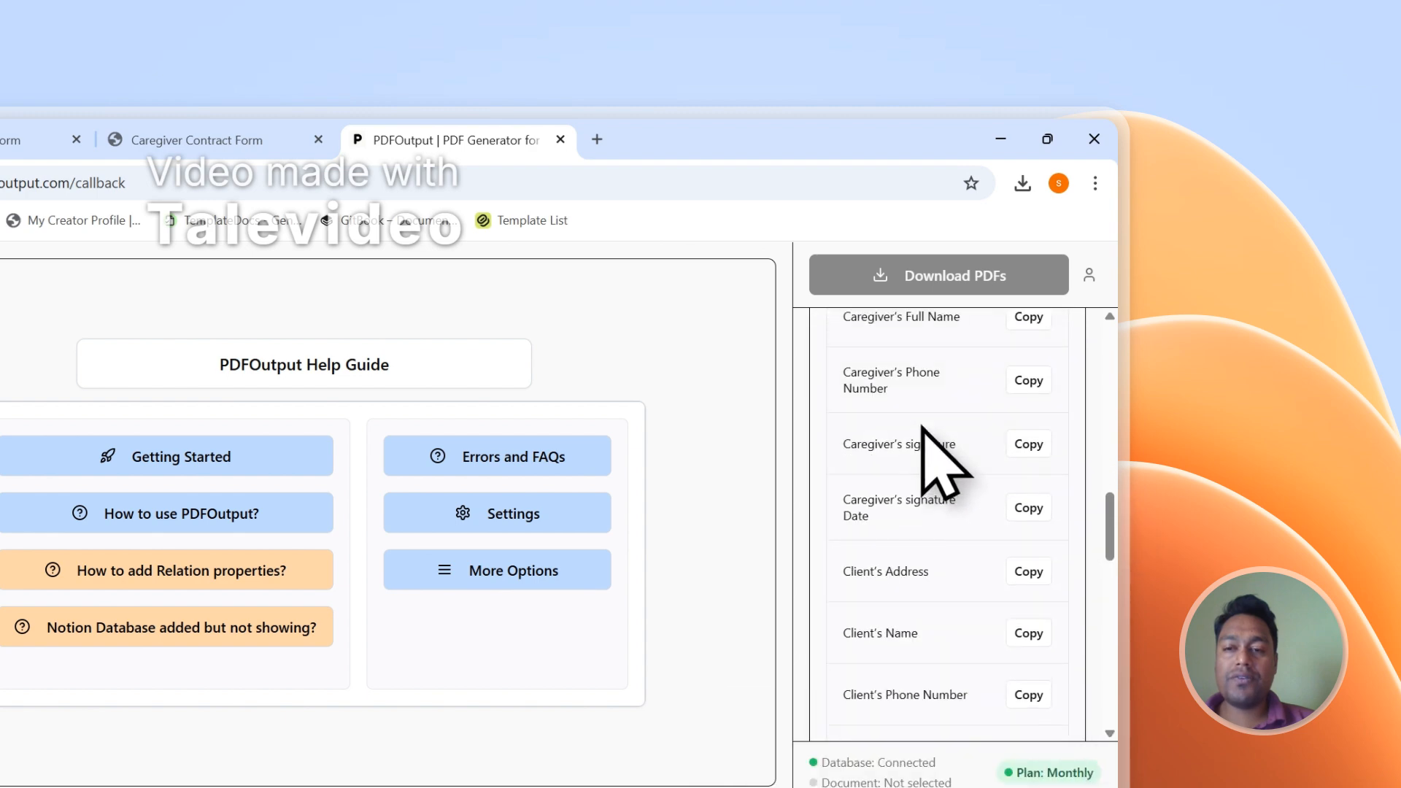
scroll(922, 438, "down", 4)
left_click(296, 140)
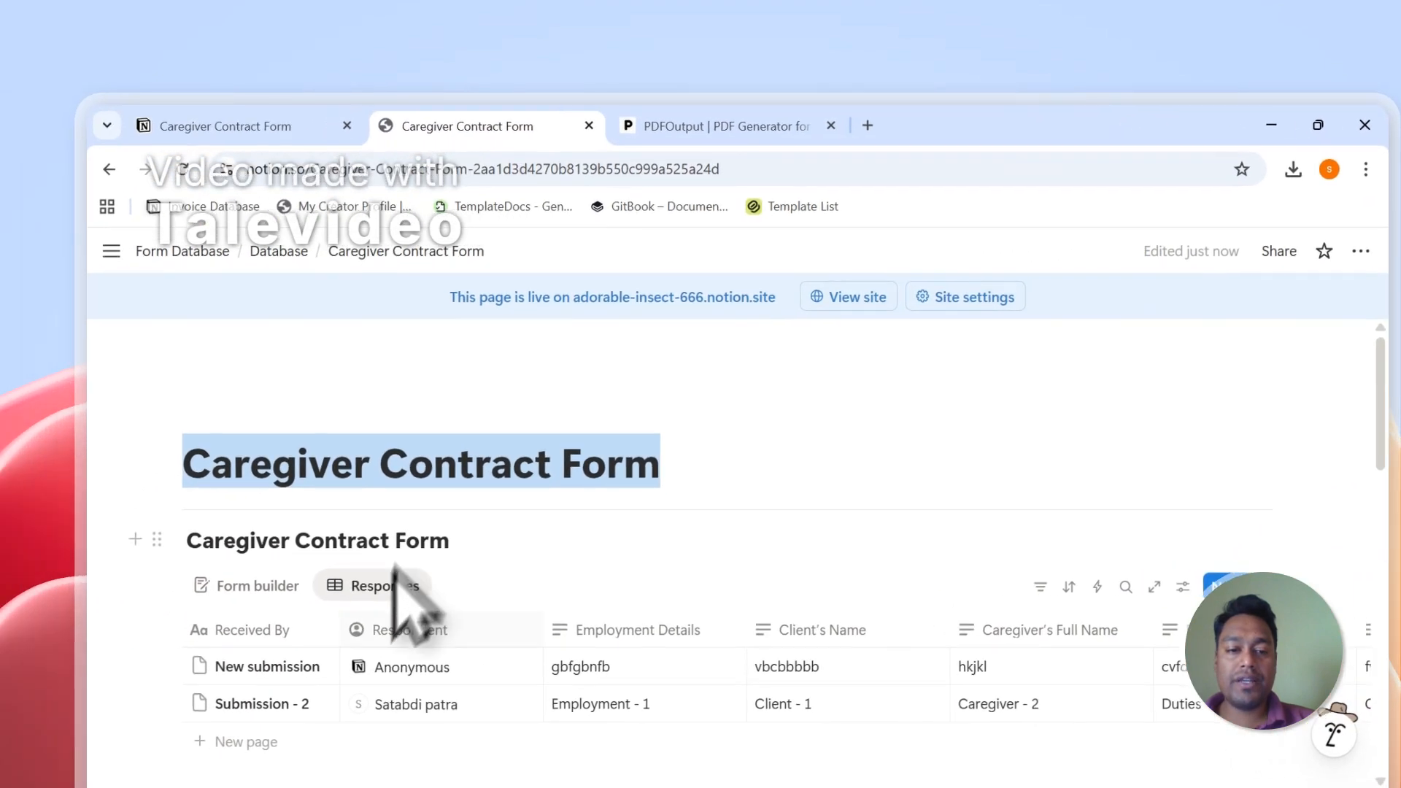
left_click(715, 125)
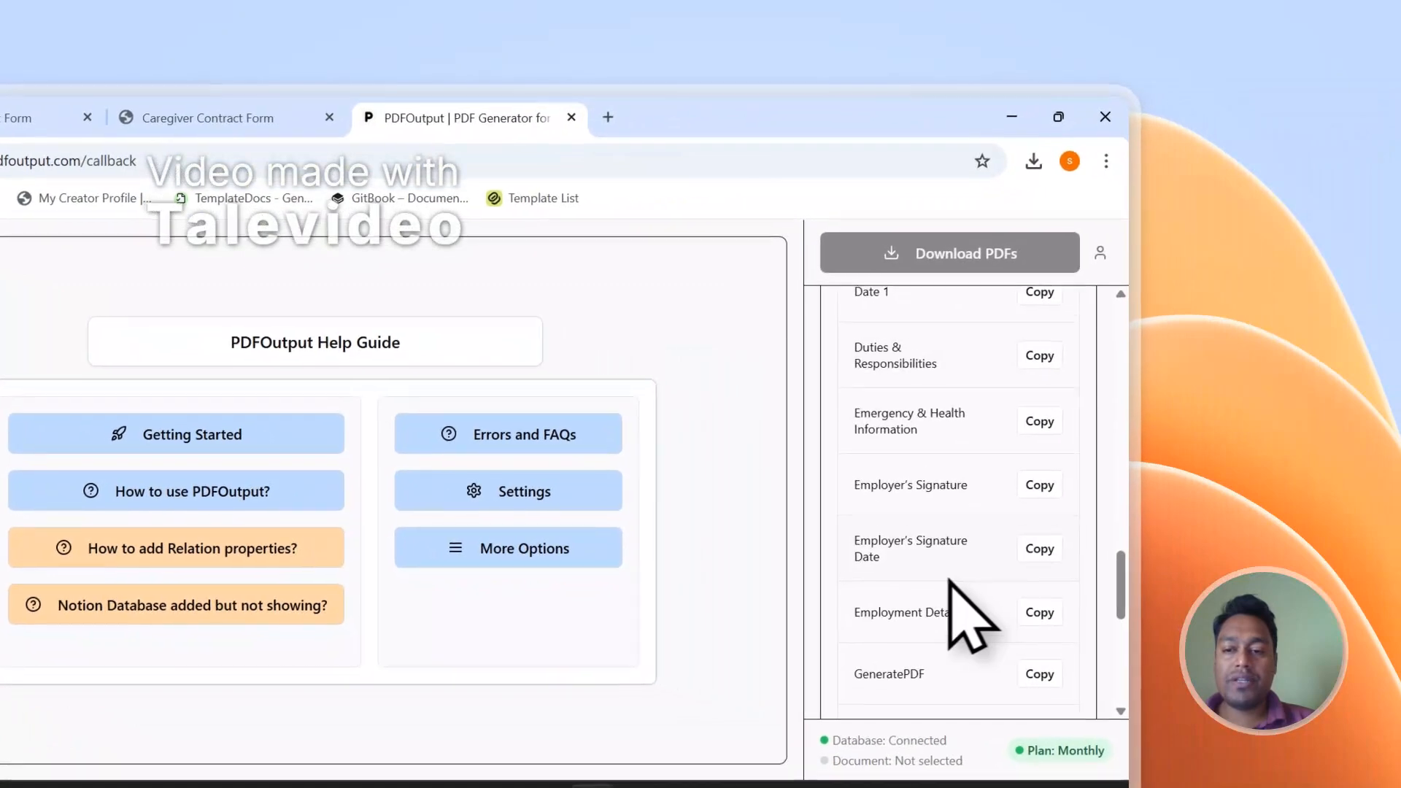
scroll(949, 580, "down", 6)
scroll(947, 540, "up", 10)
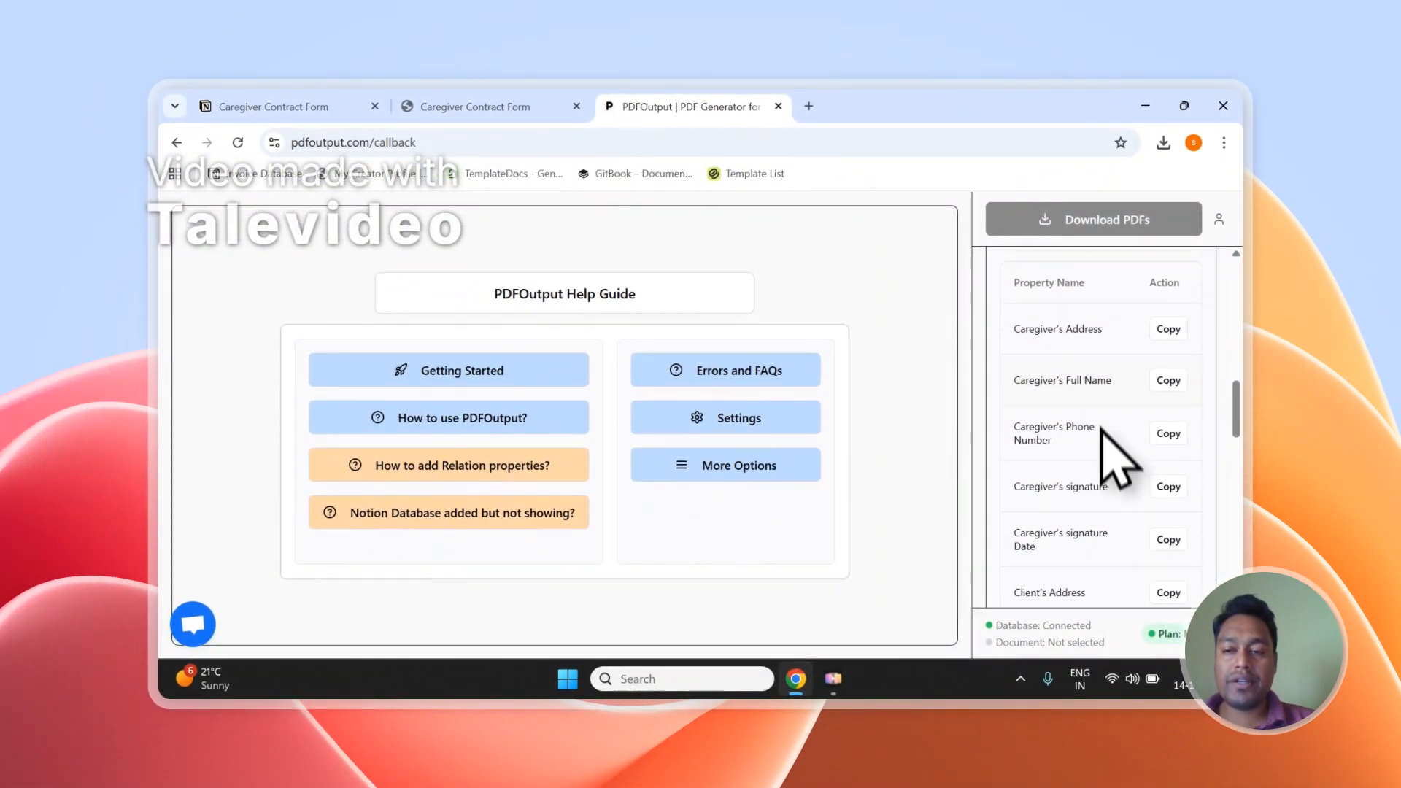
scroll(1101, 429, "down", 4)
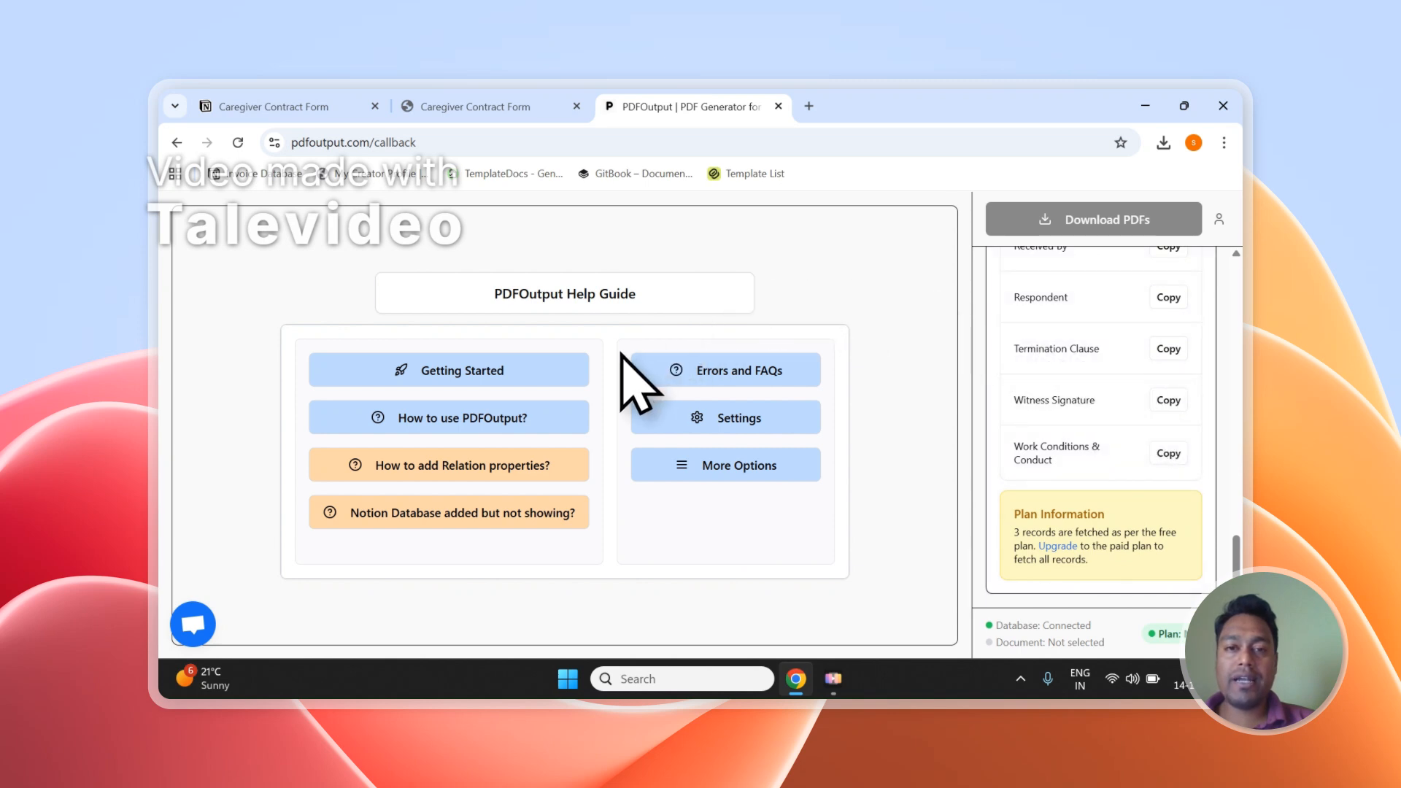
scroll(1087, 387, "up", 3)
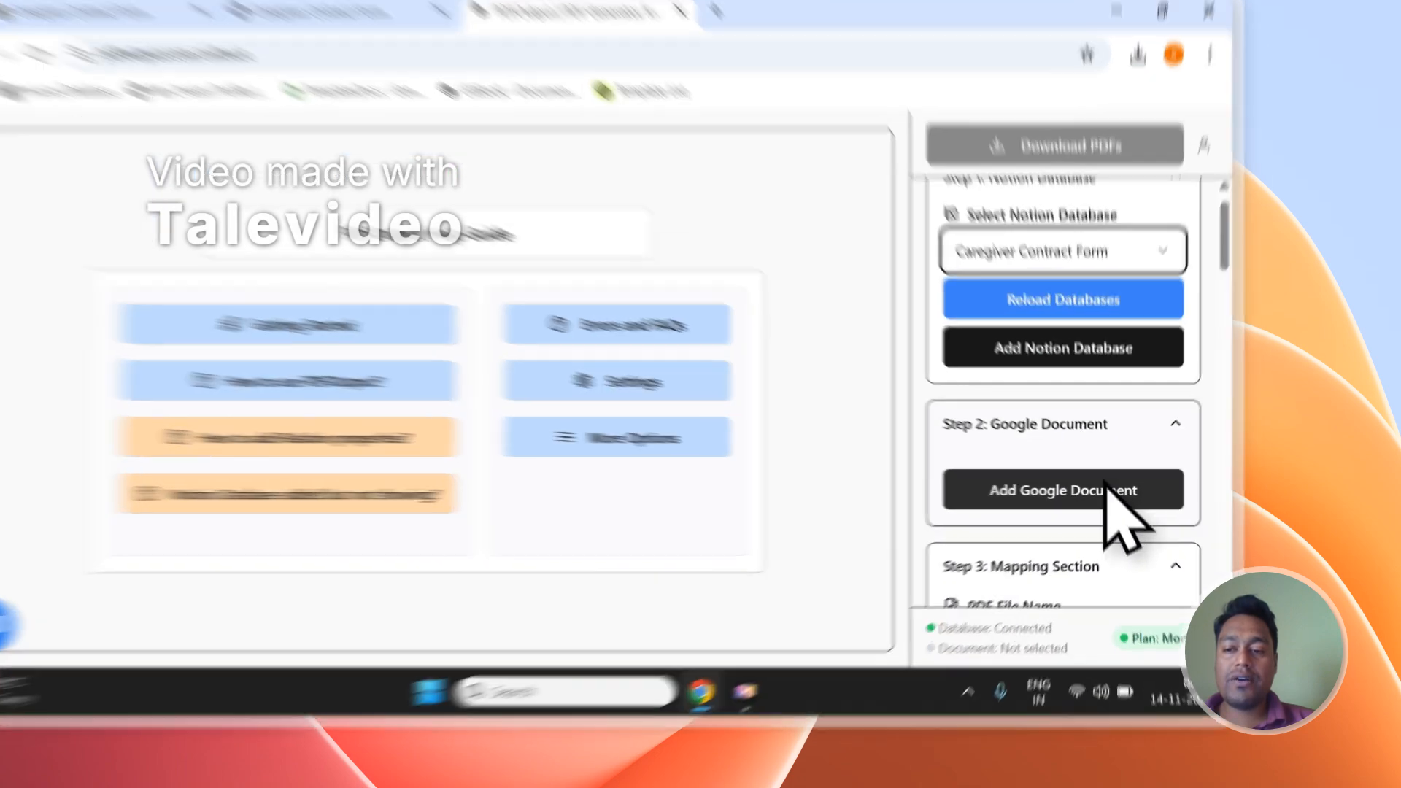
left_click(1127, 513)
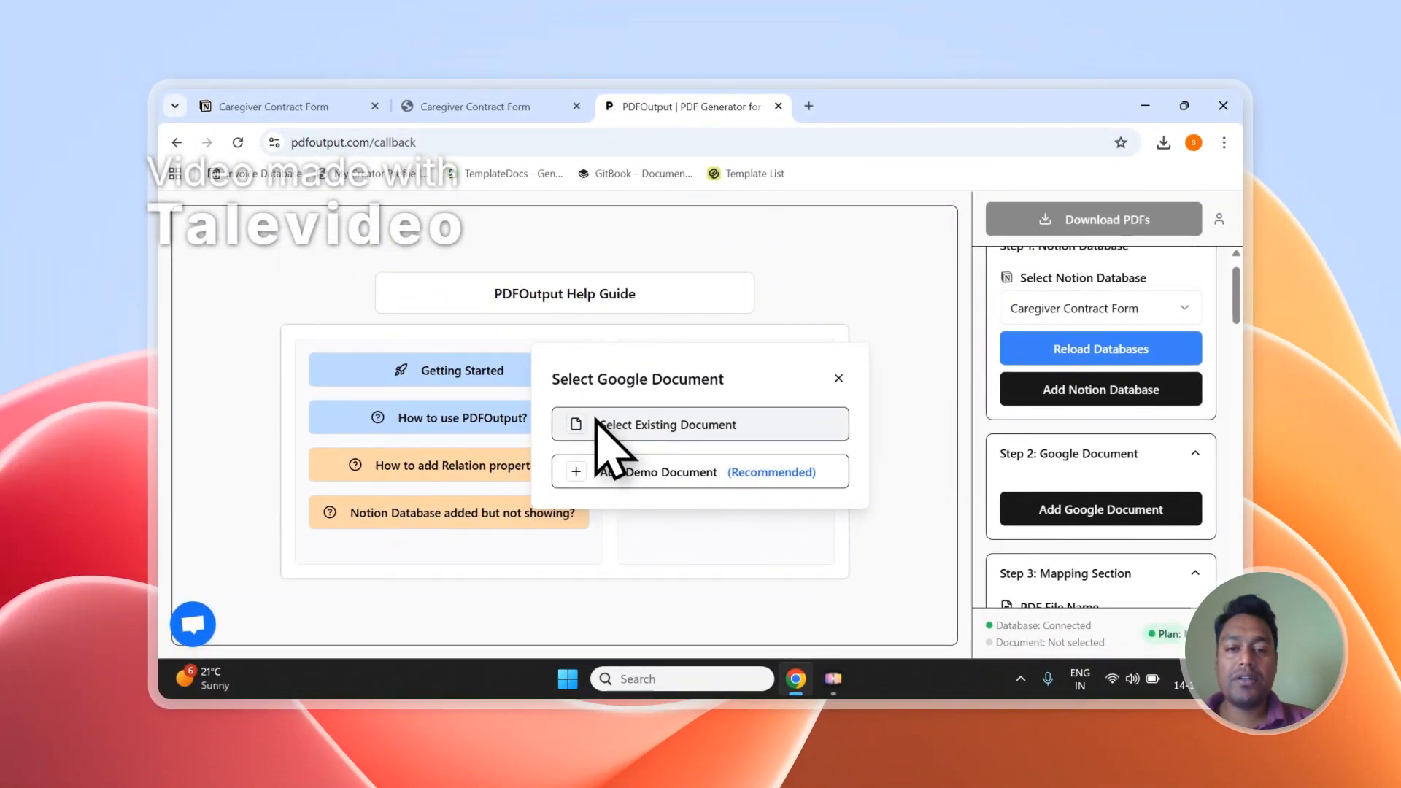
left_click(595, 422)
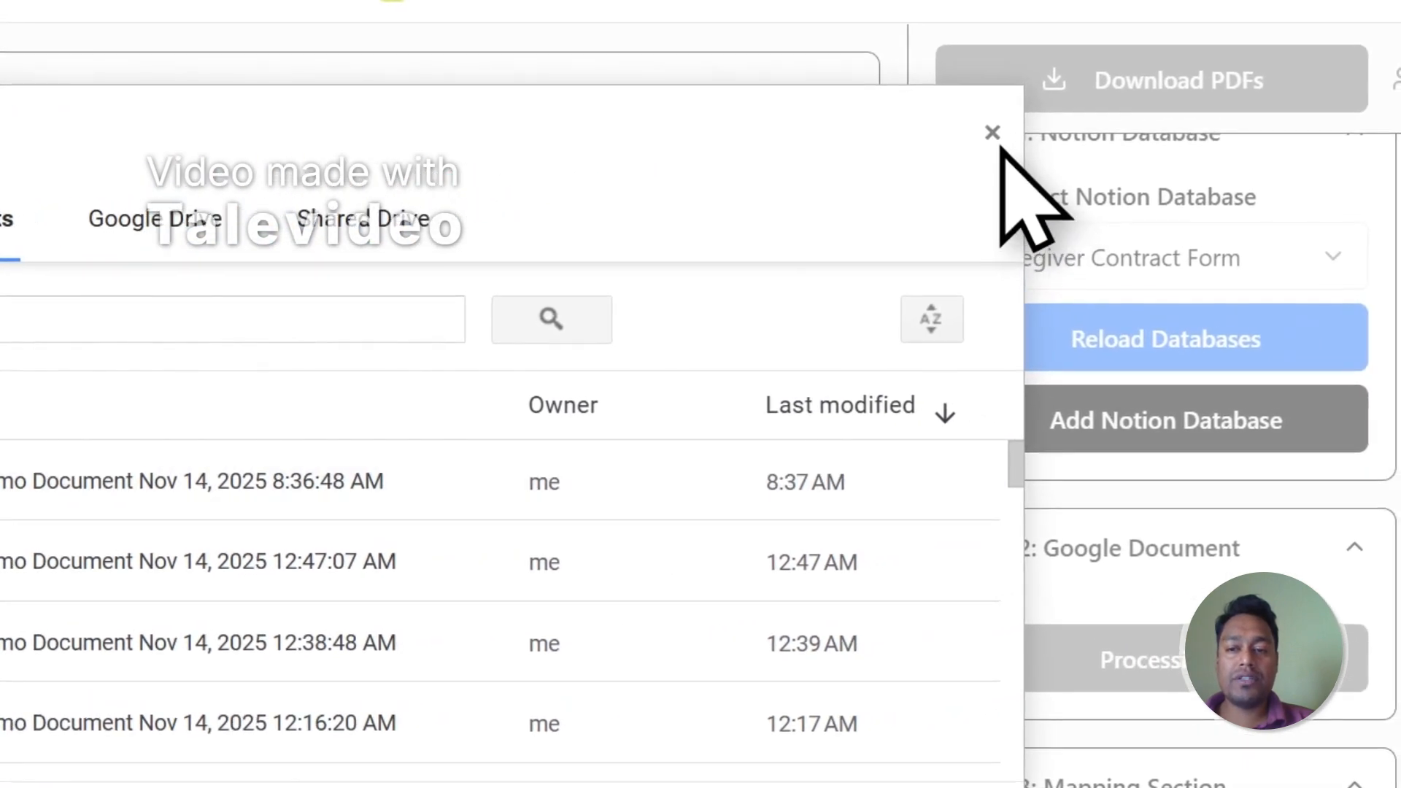
left_click(1119, 110)
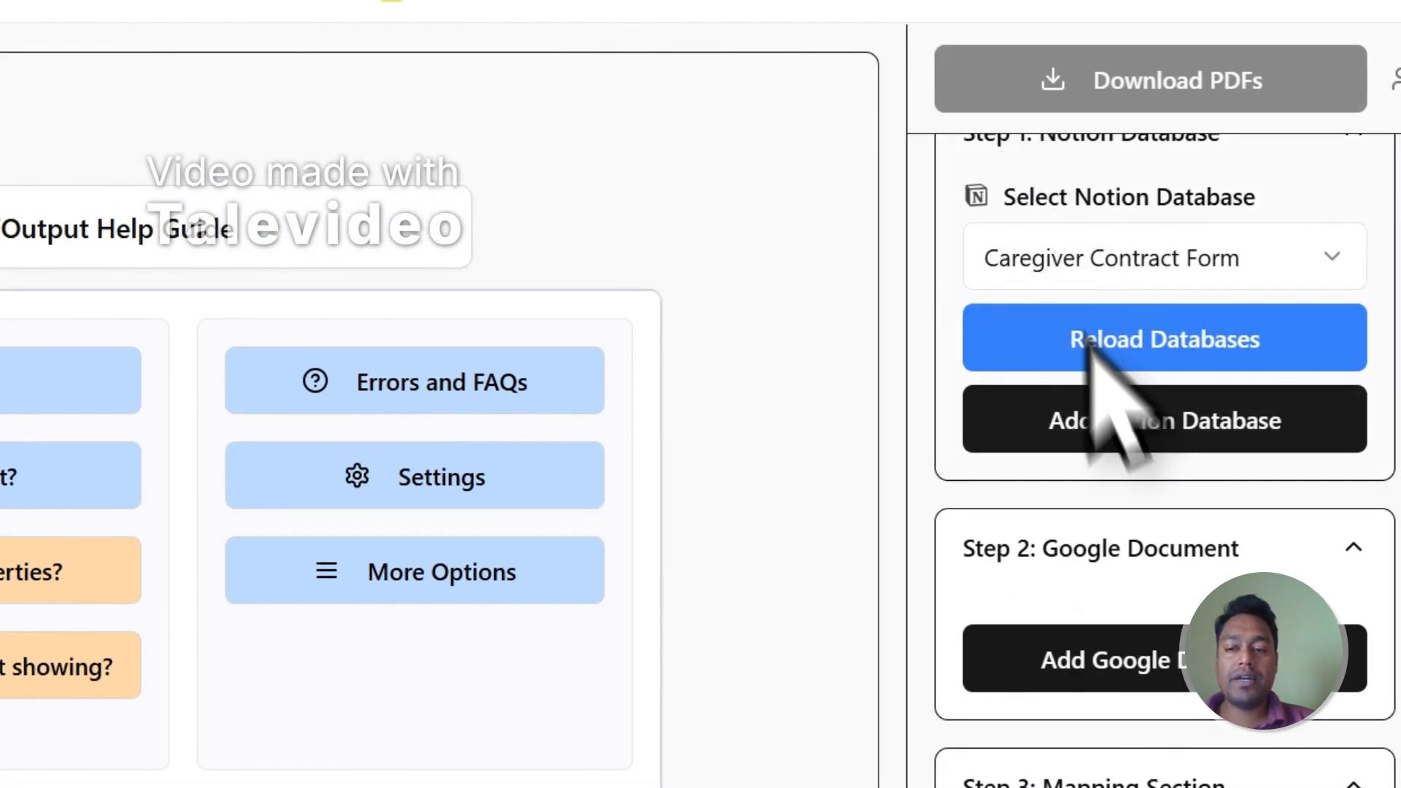
Add a new PDFOutput demo document as the Google Document template and view its placeholders
left_click(1122, 675)
left_click(280, 603)
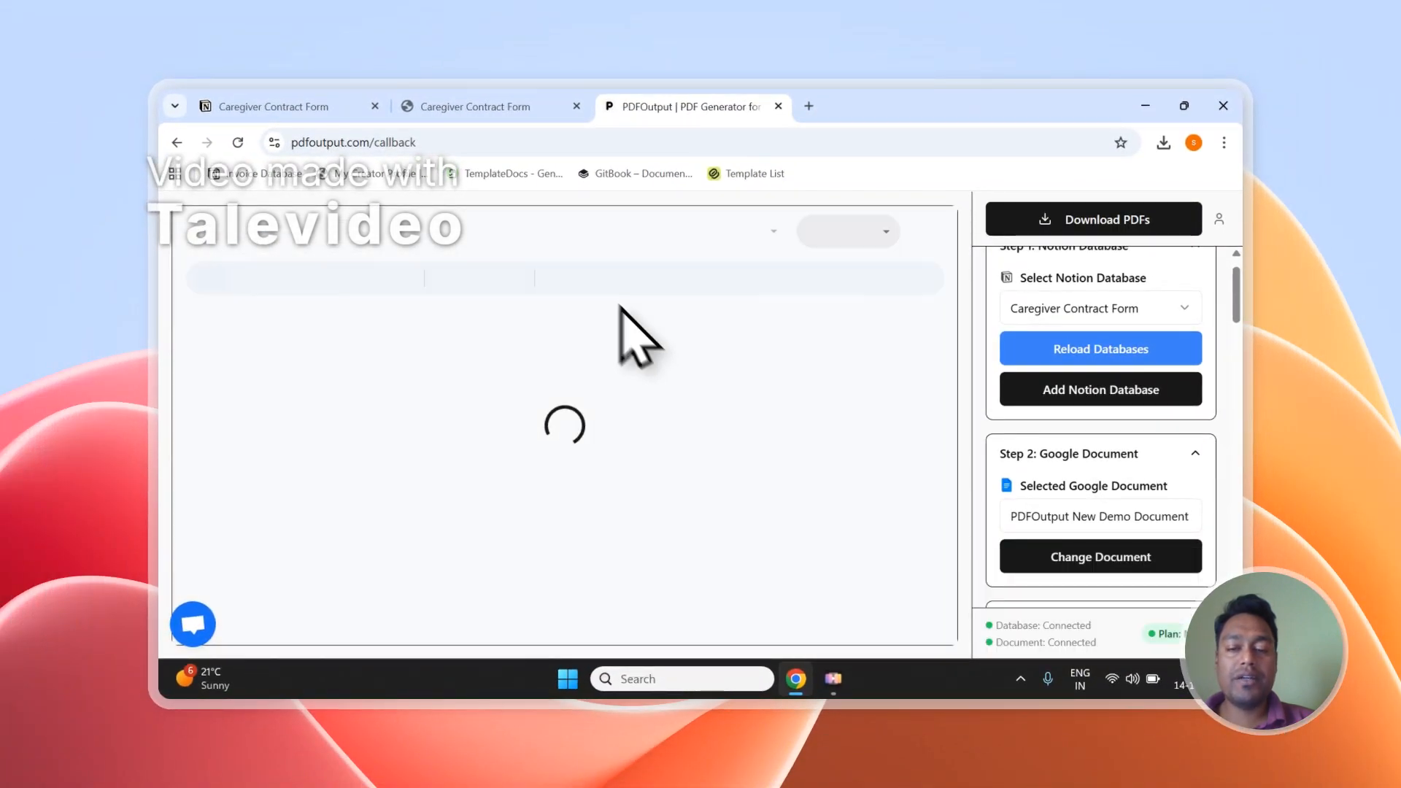
scroll(1110, 456, "down", 10)
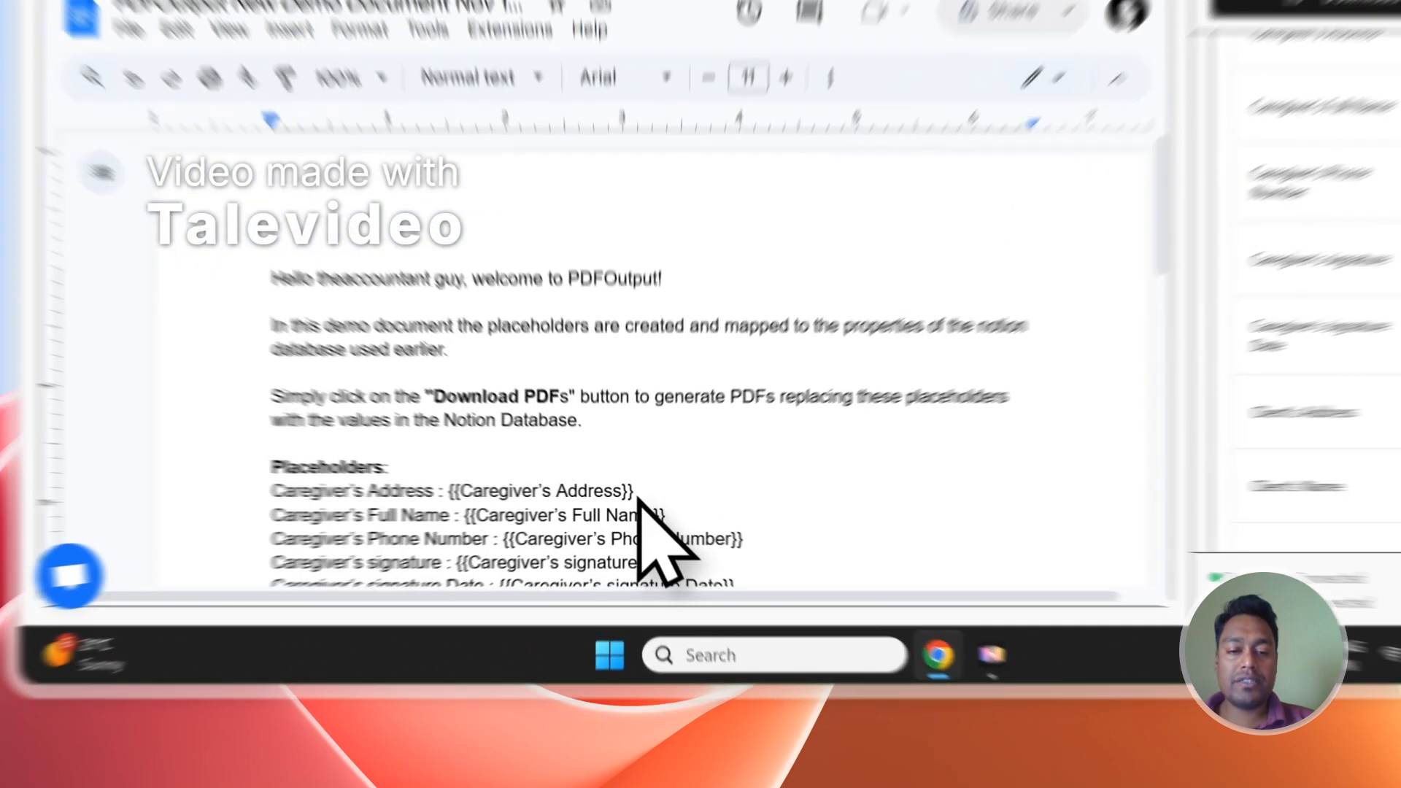
Delete the welcome and instruction text above the Placeholders heading in the demo document, including the blank lines
left_click_drag(586, 566, 463, 566)
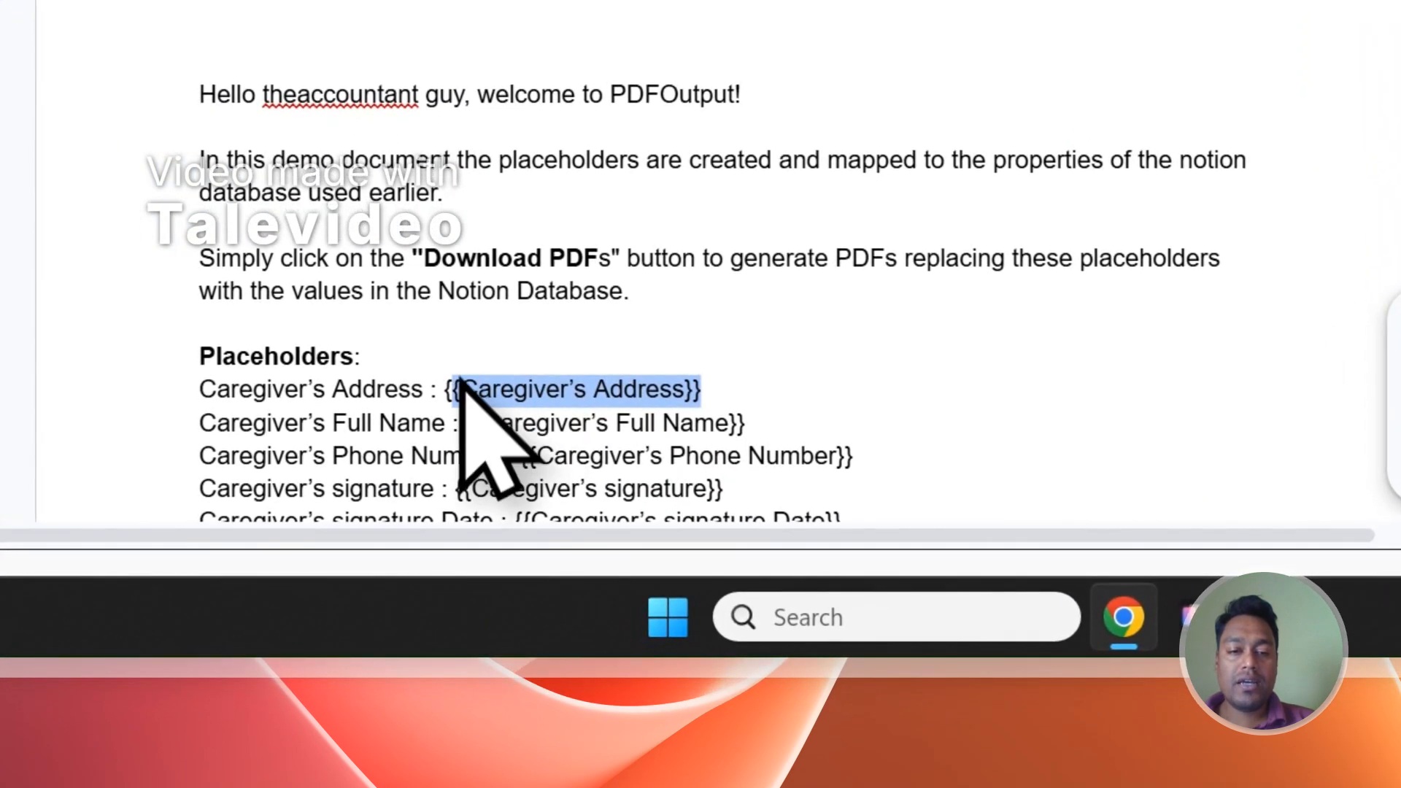
left_click_drag(635, 286, 191, 94)
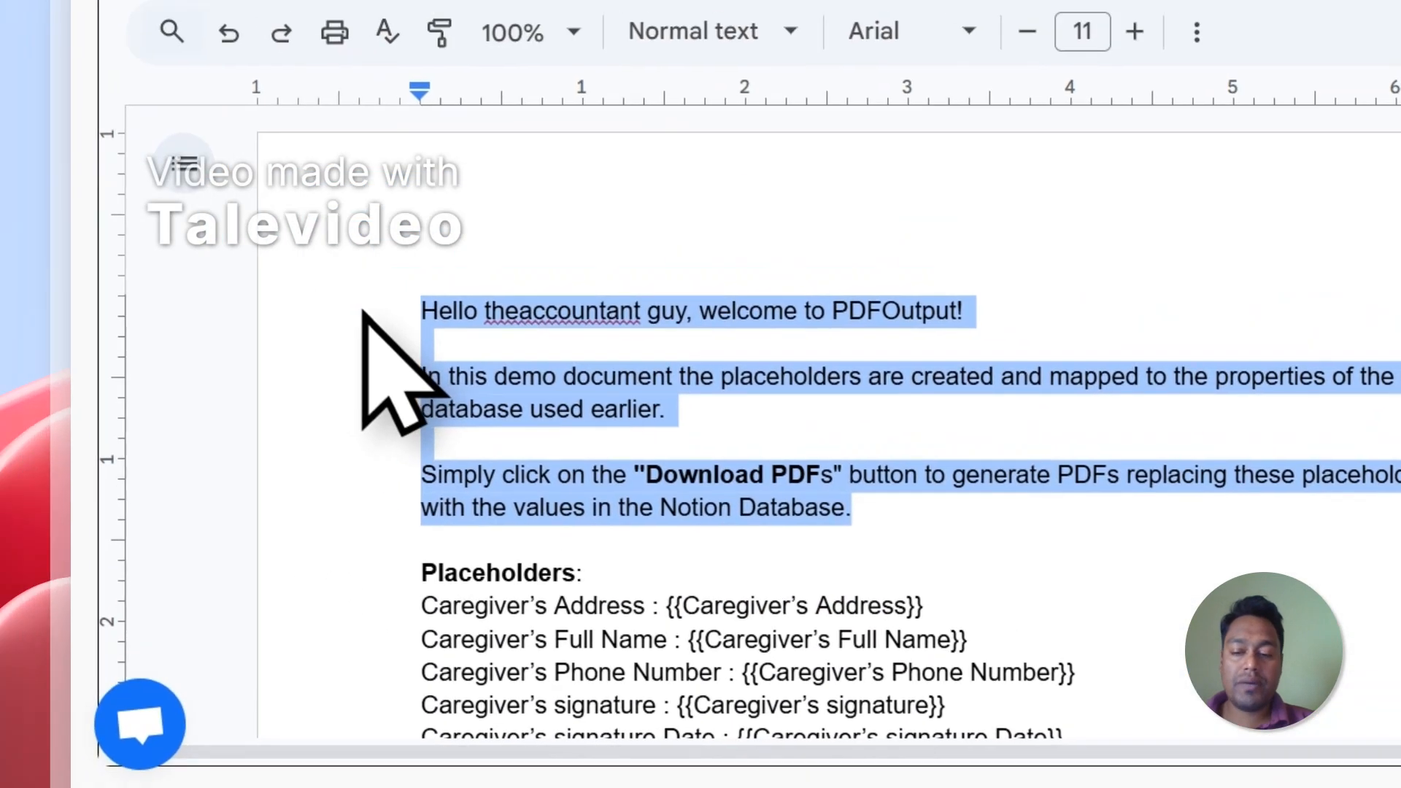
key("BackSpace")
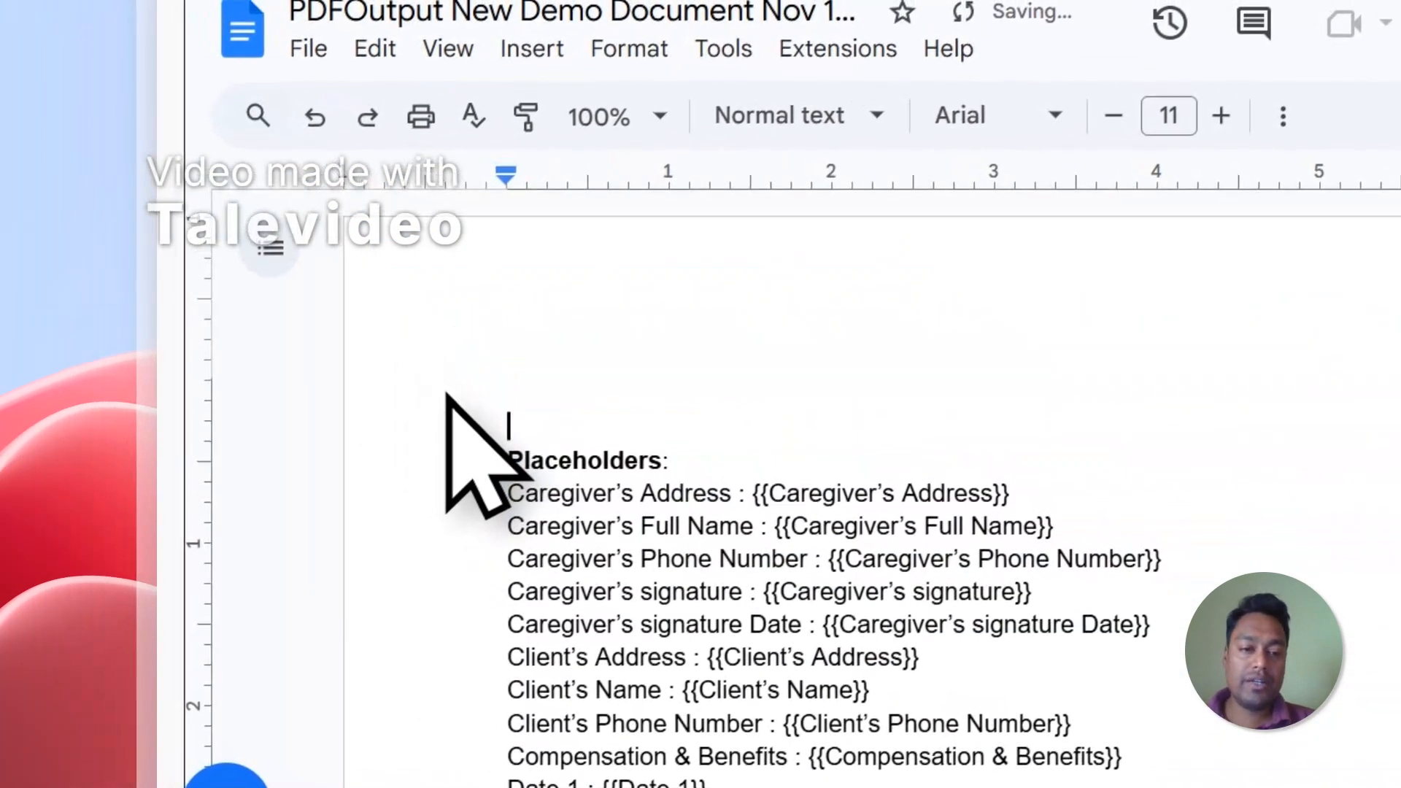
key("BackSpace")
key("BackSpace")
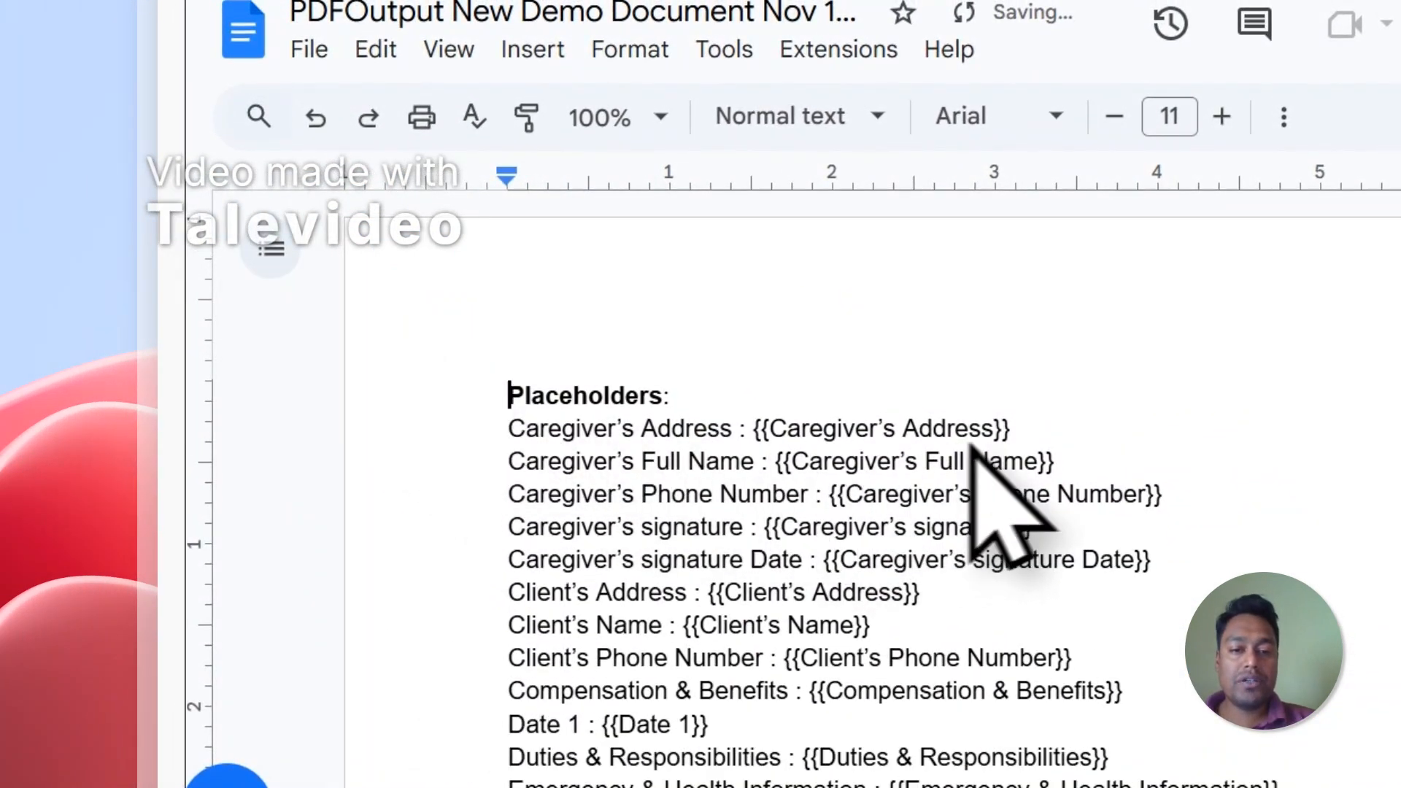
Compare the double-brace placeholders in the demo document with the response column names in the Caregiver Contract Form database in Notion
left_click_drag(1010, 426, 751, 429)
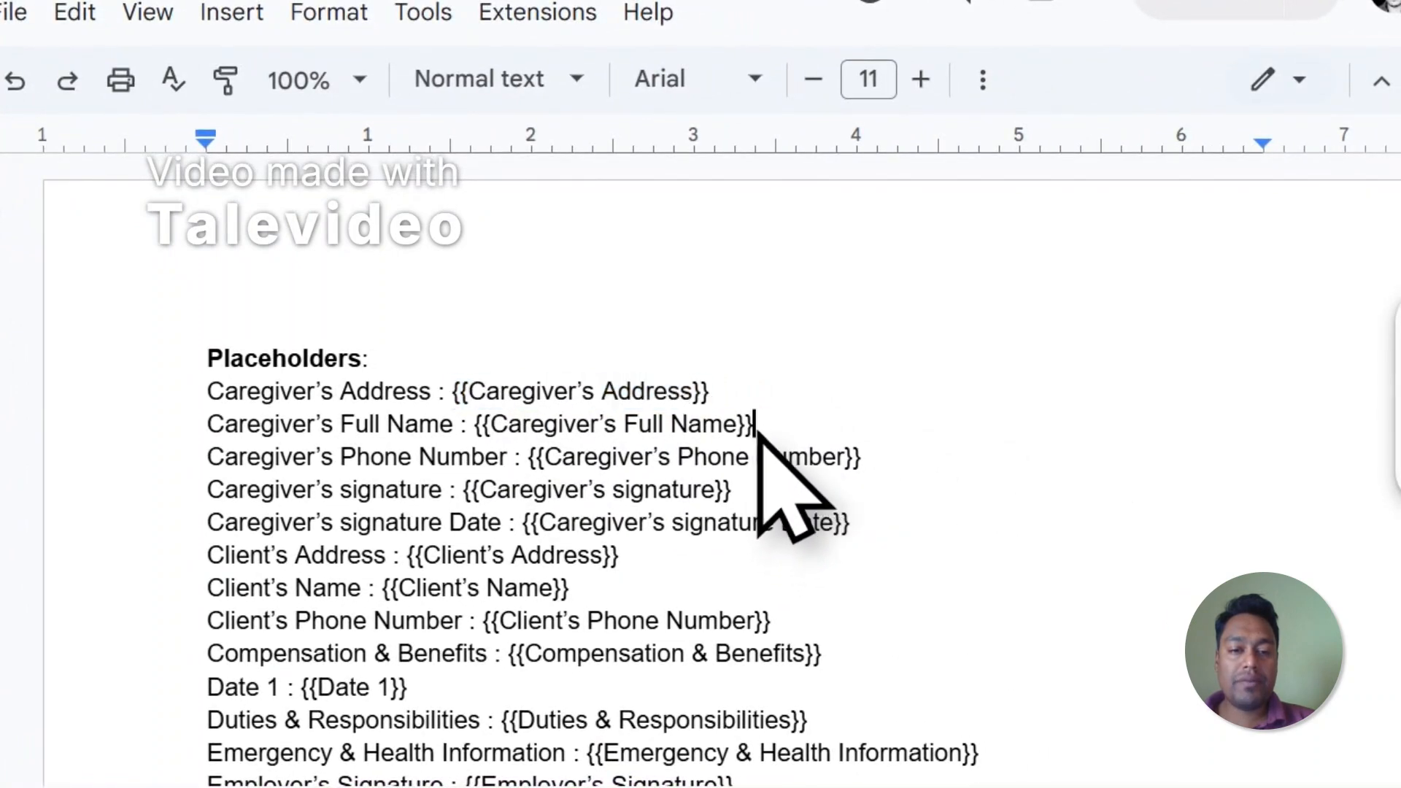
left_click(642, 43)
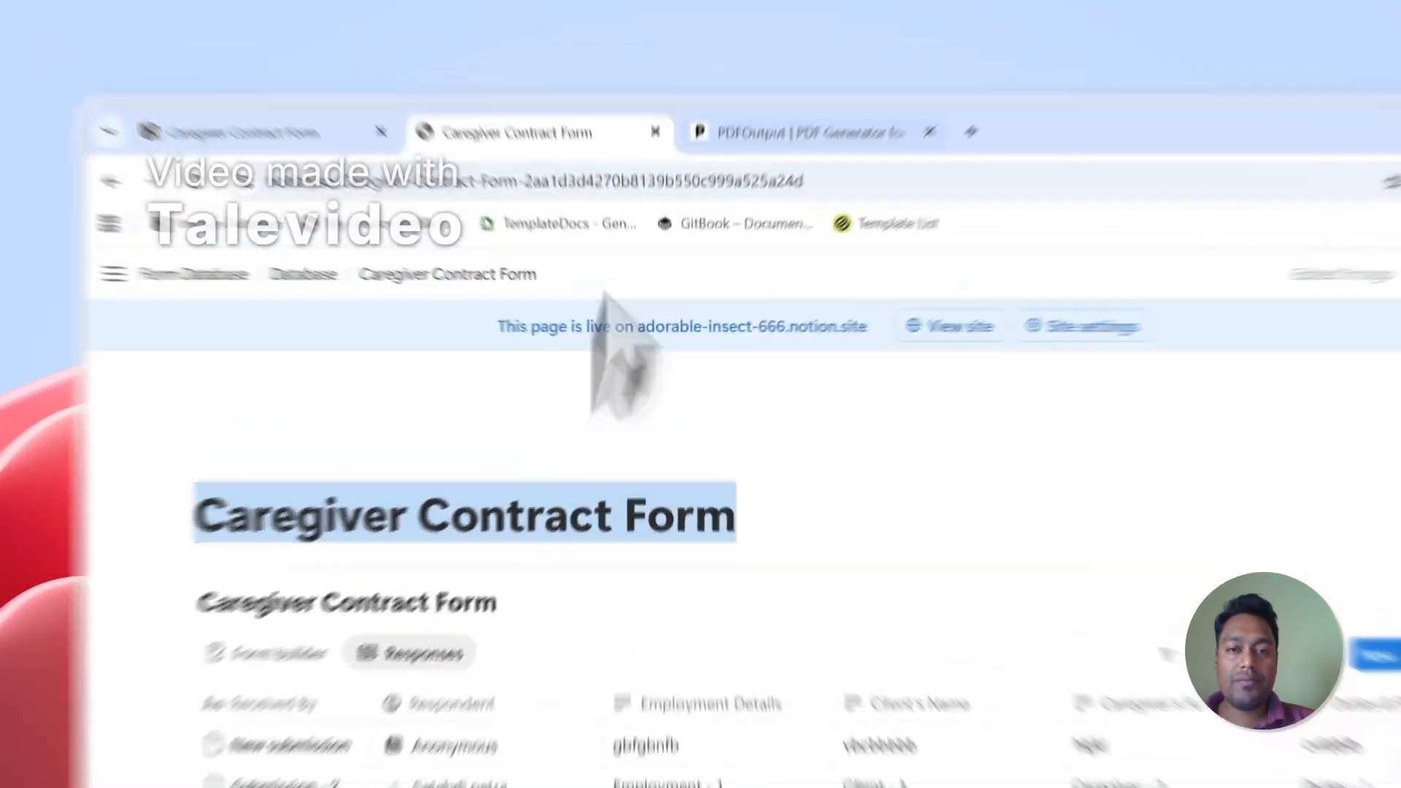
left_click(660, 106)
left_click_drag(749, 547, 527, 547)
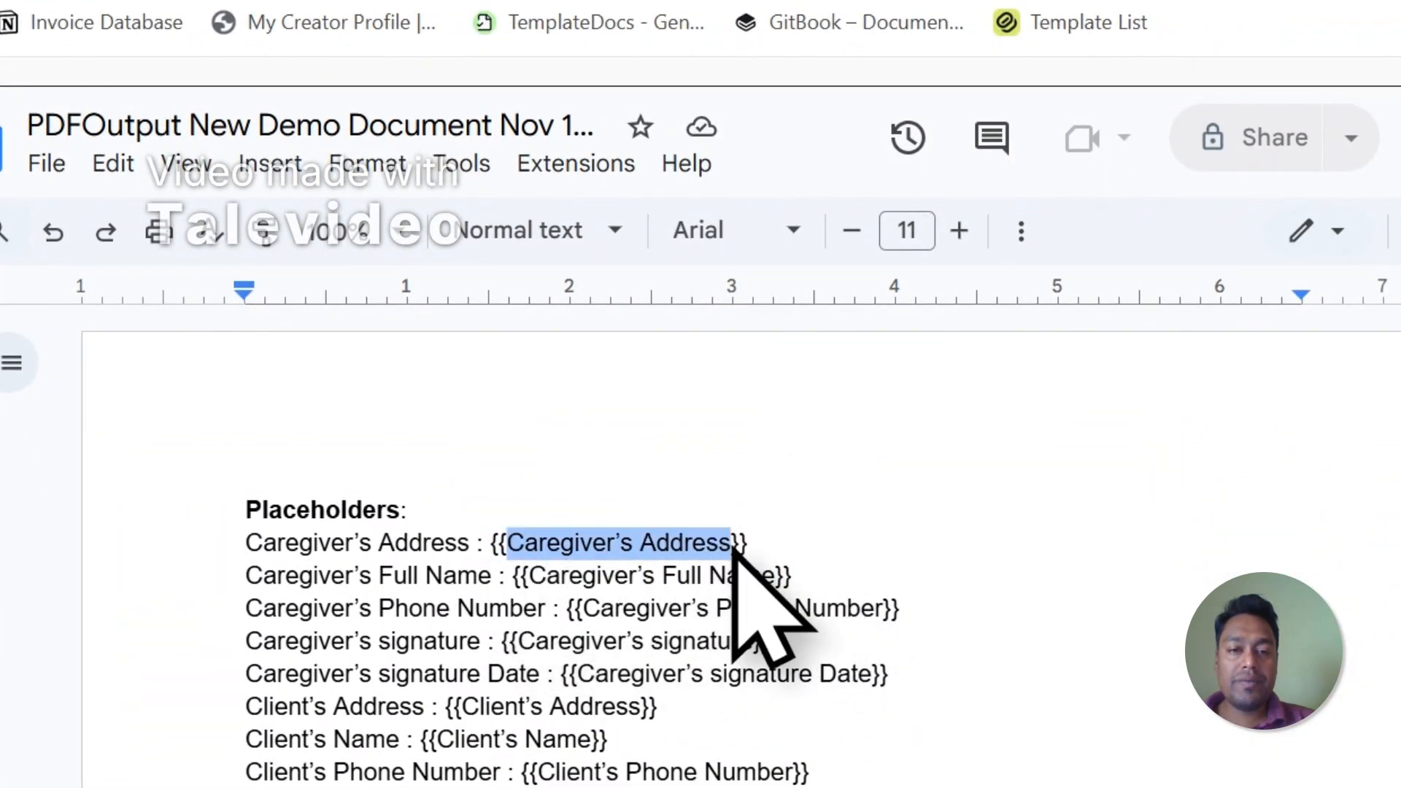
left_click(647, 113)
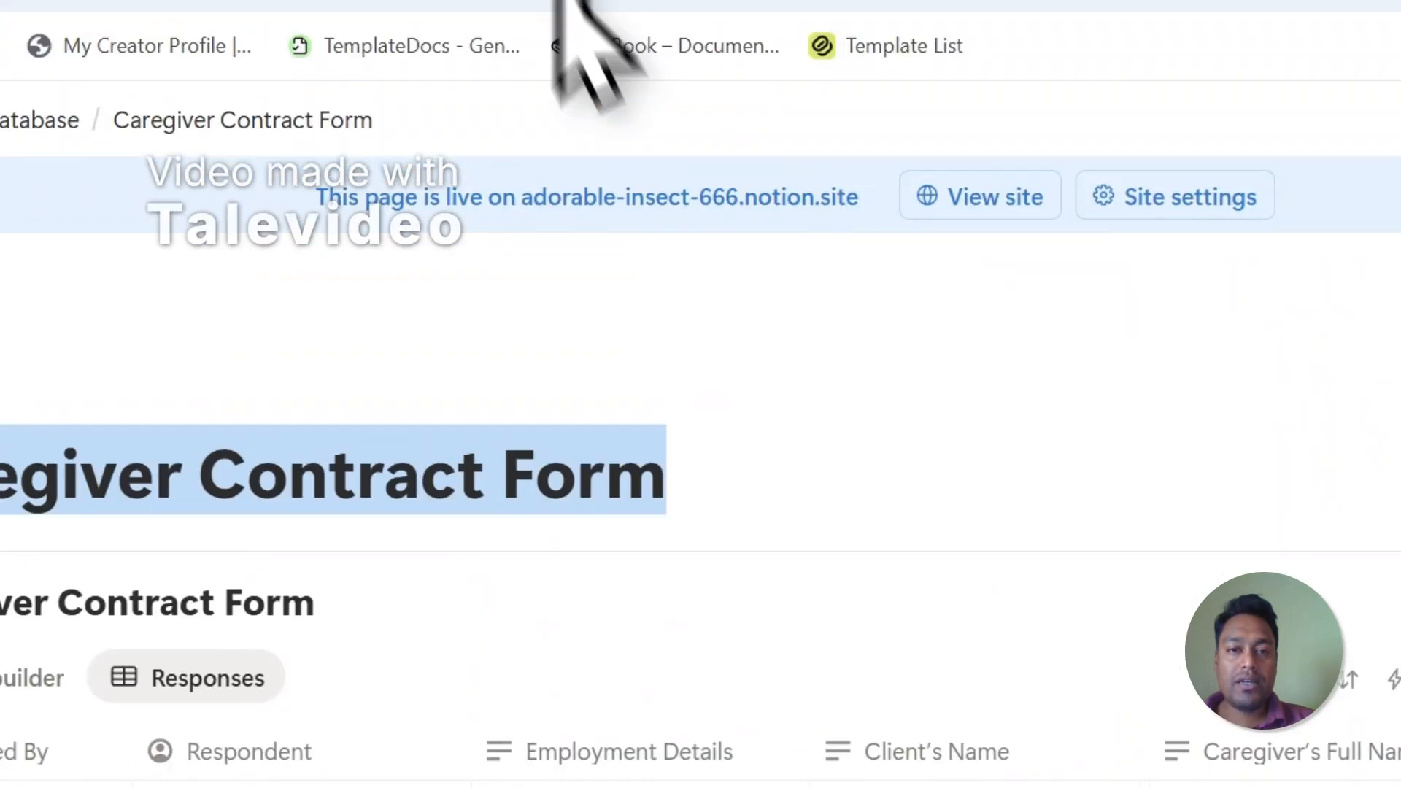
left_click(810, 165)
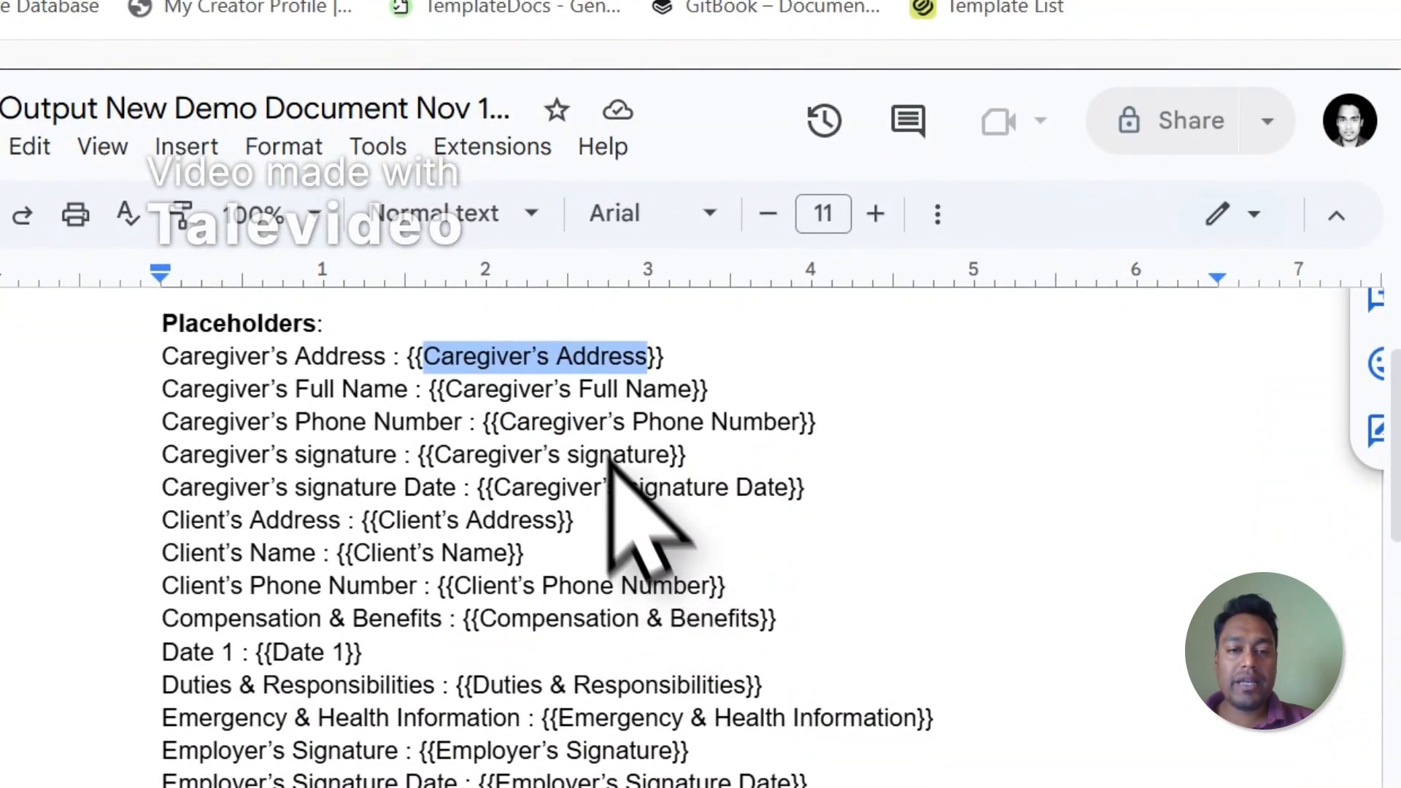
left_click(682, 125)
scroll(638, 737, "down", 5)
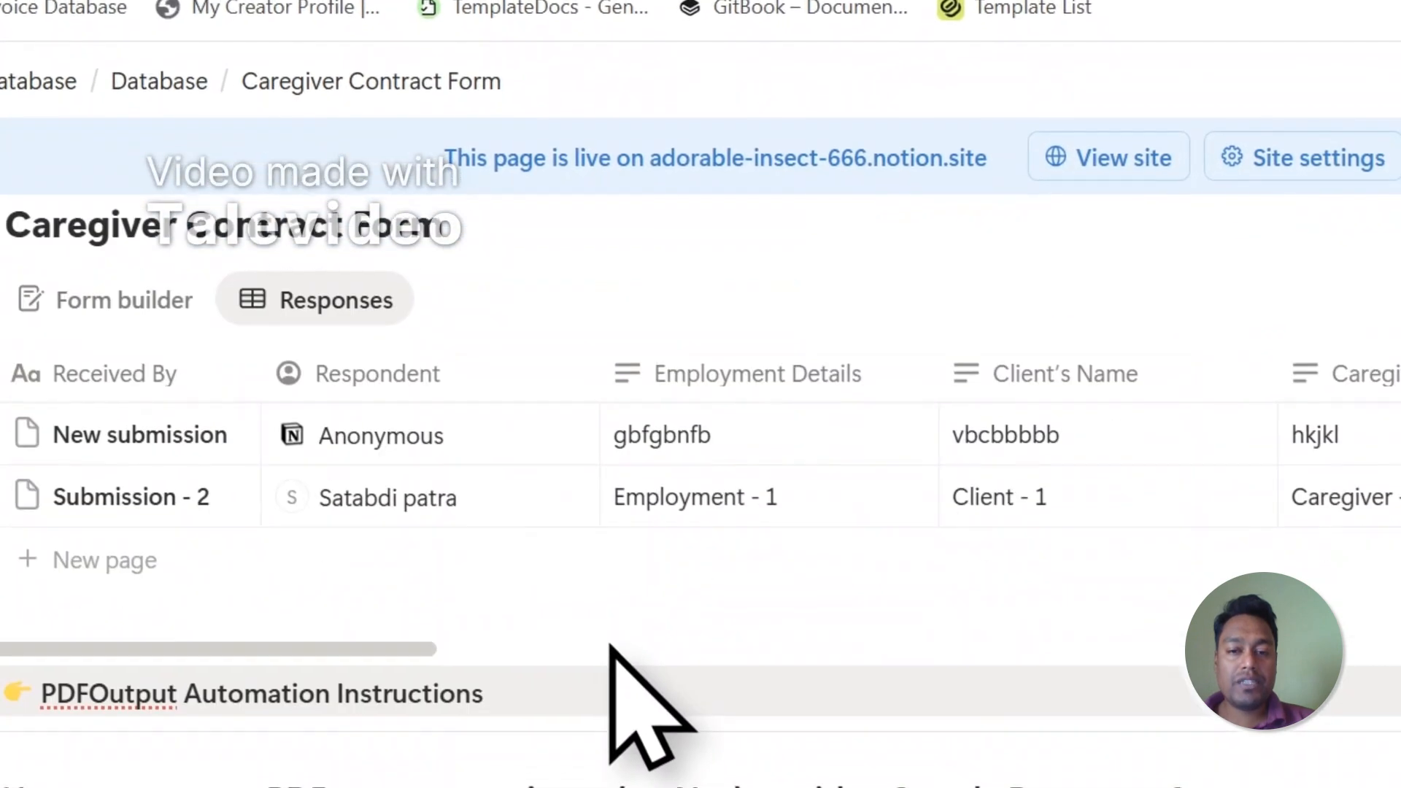
left_click_drag(436, 642, 837, 651)
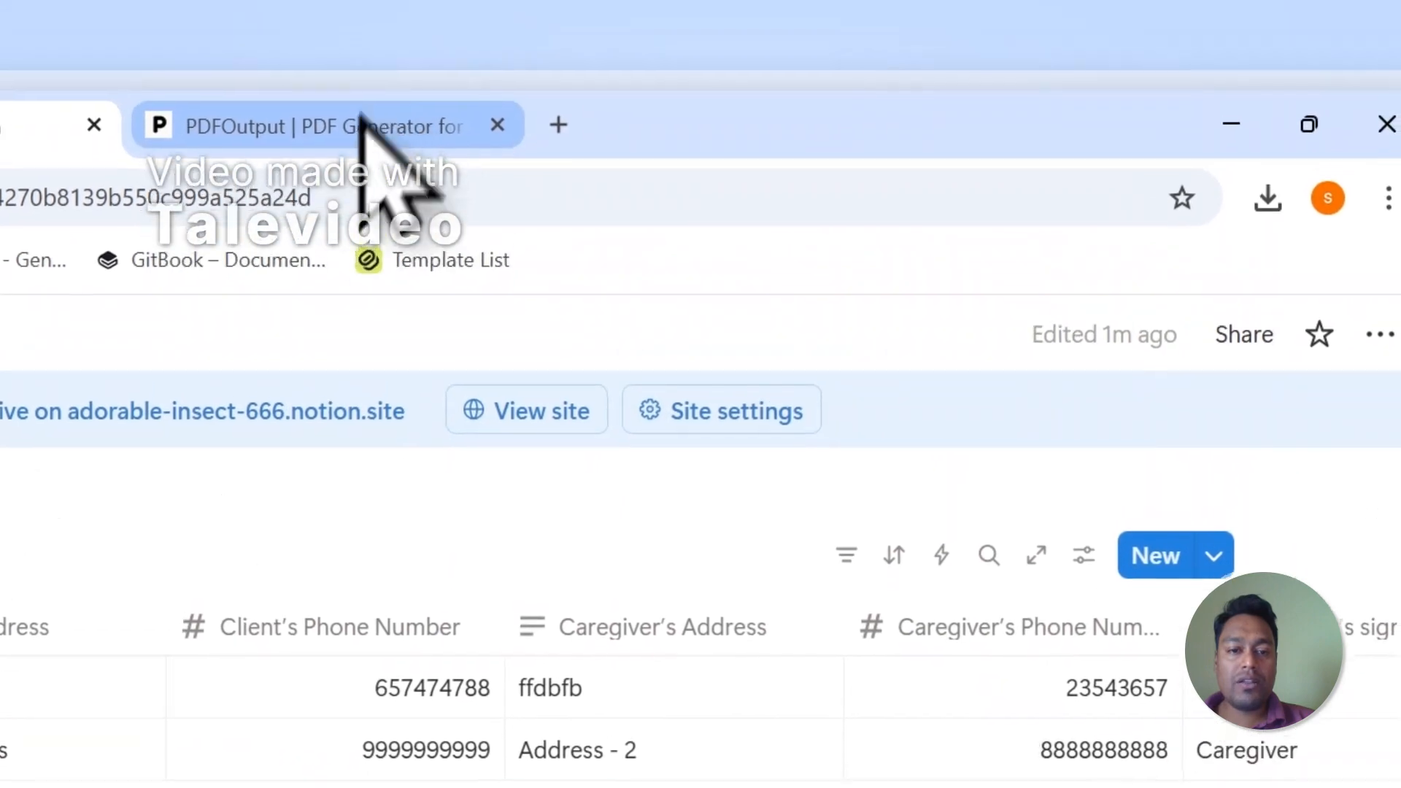
left_click(363, 116)
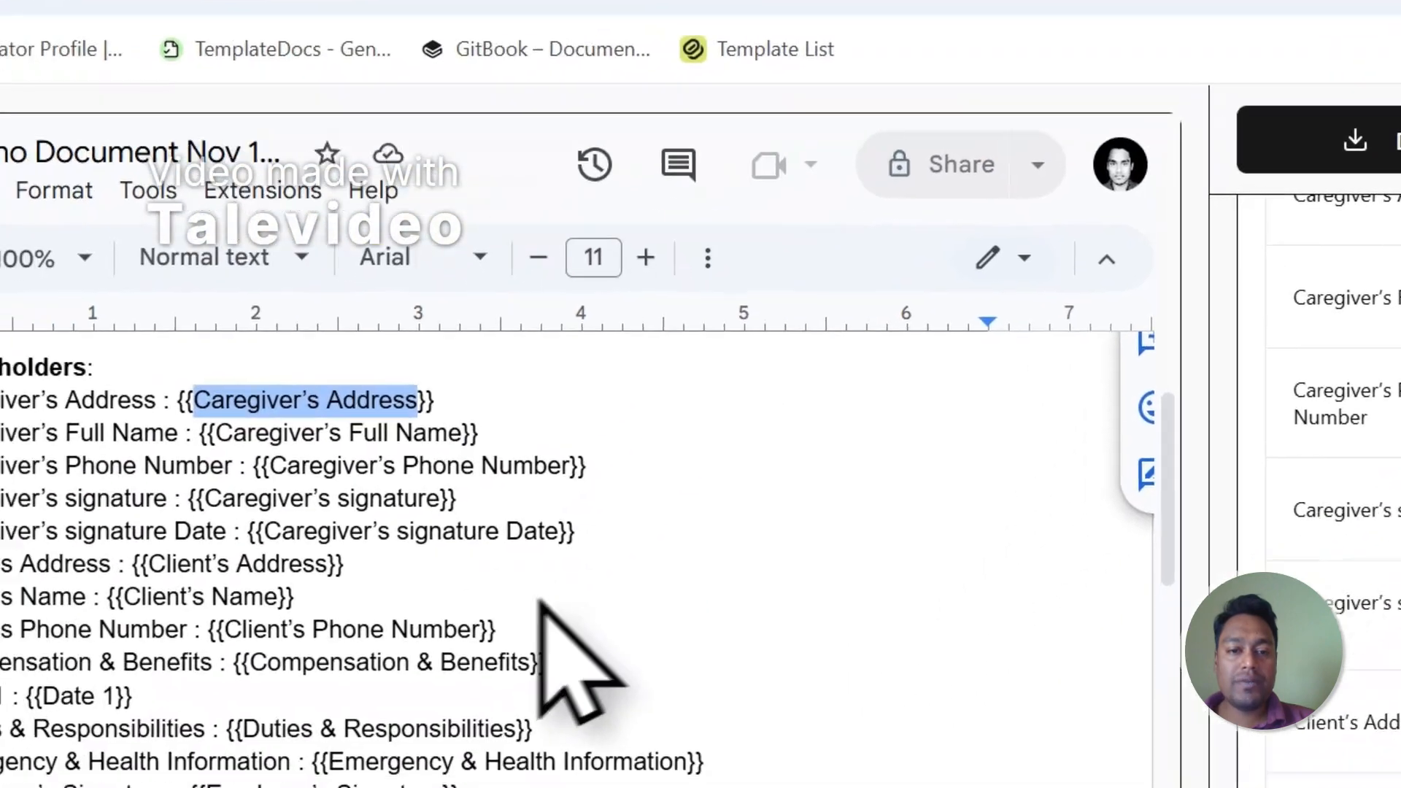
left_click_drag(689, 393, 382, 381)
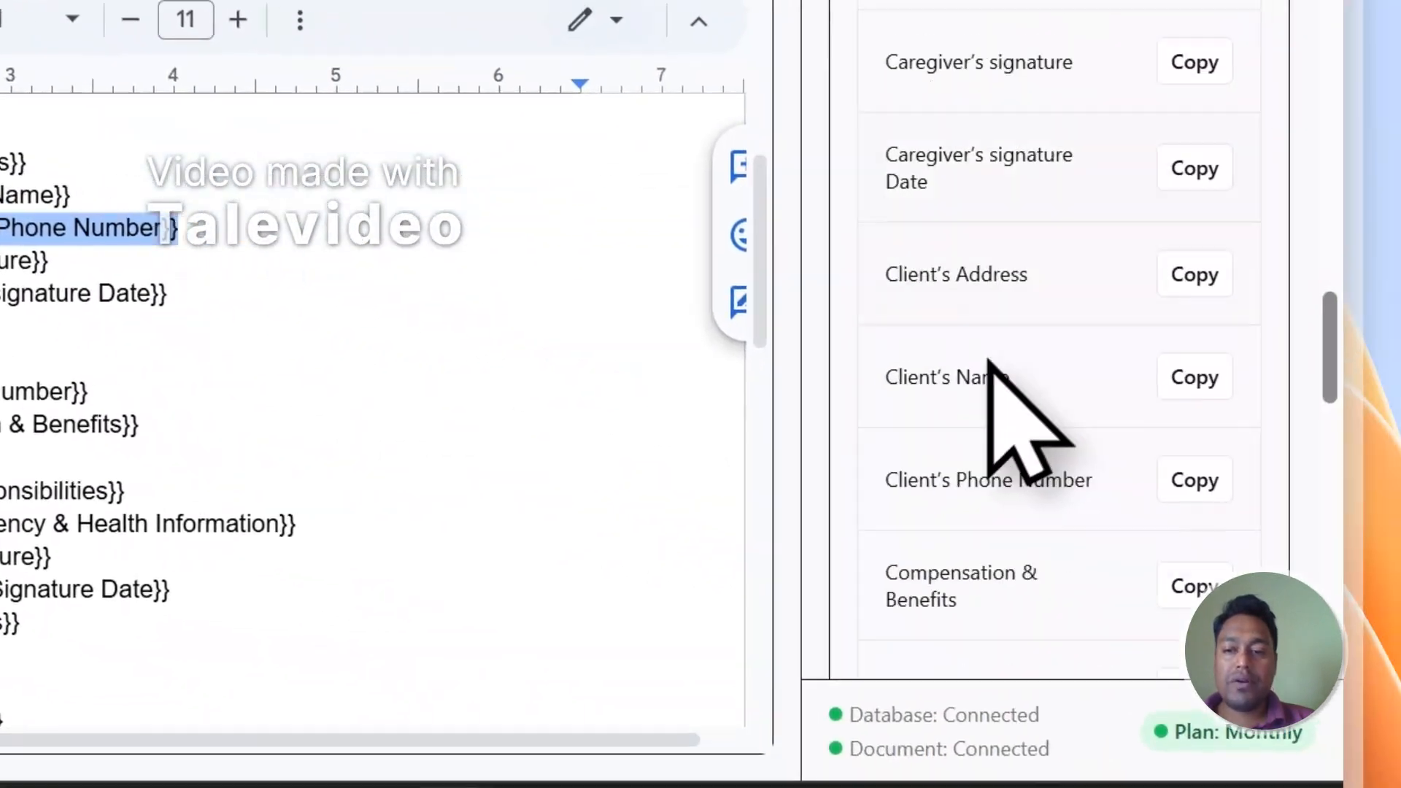
Copy the Employment Details placeholder from the property list and insert it below the document's last placeholder line
scroll(955, 380, "down", 4)
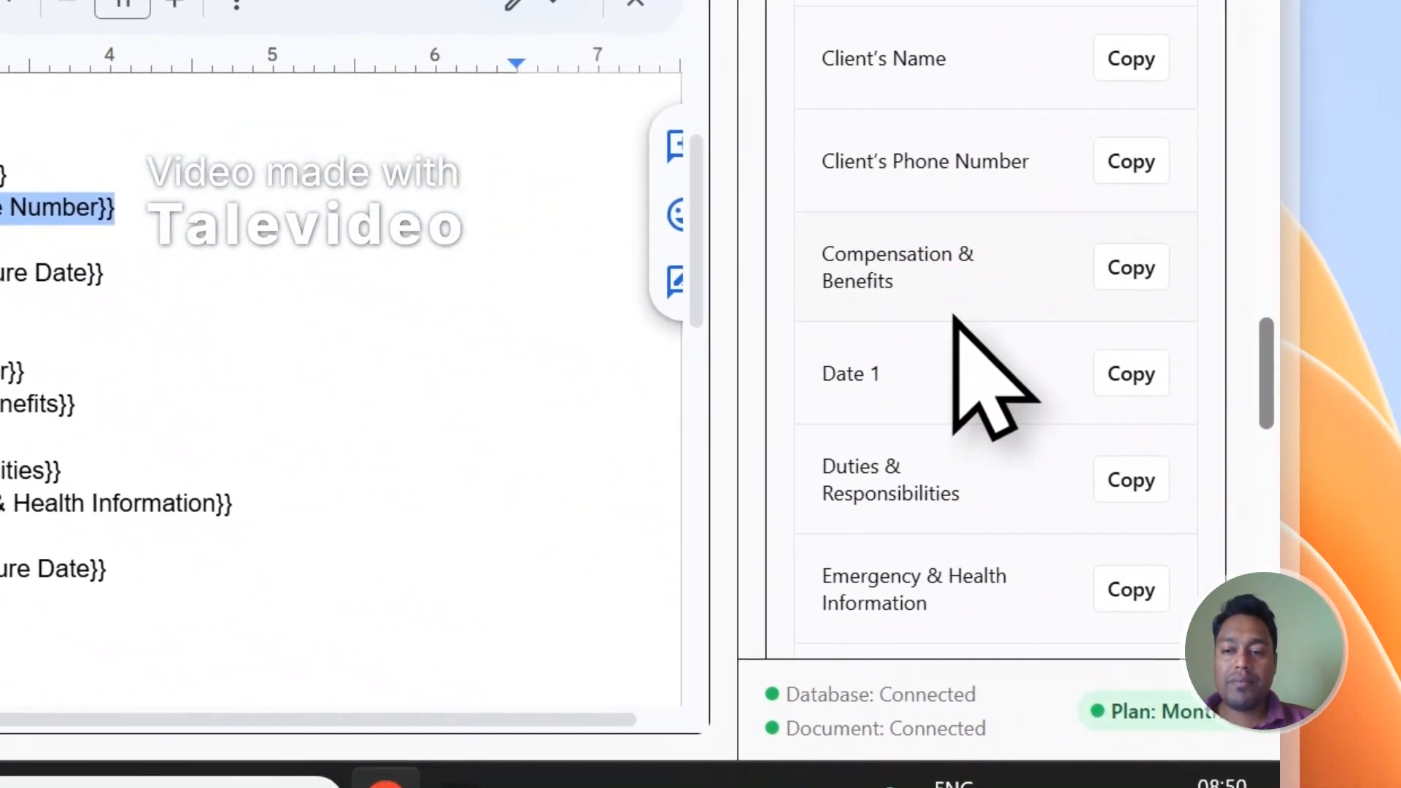
scroll(954, 318, "down", 3)
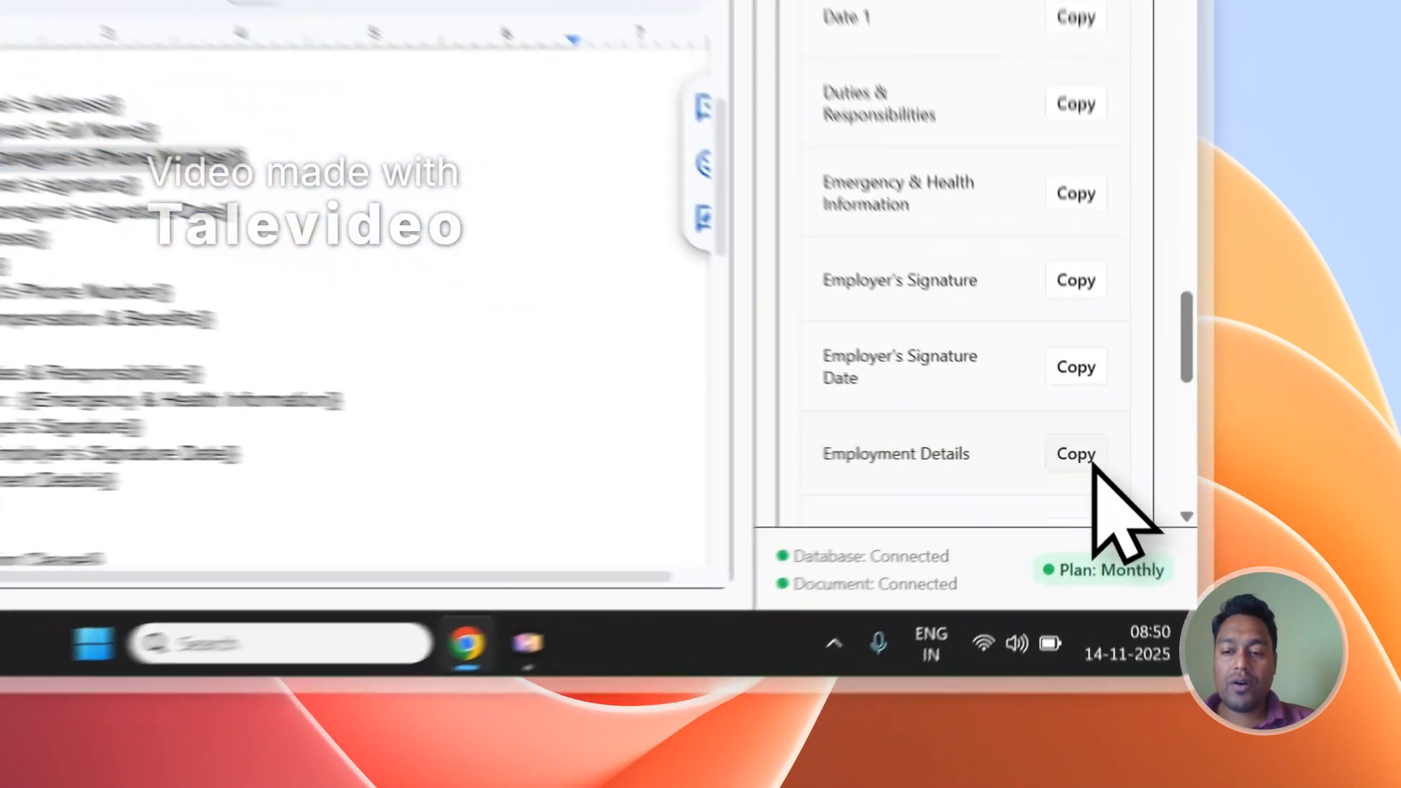
left_click(1168, 563)
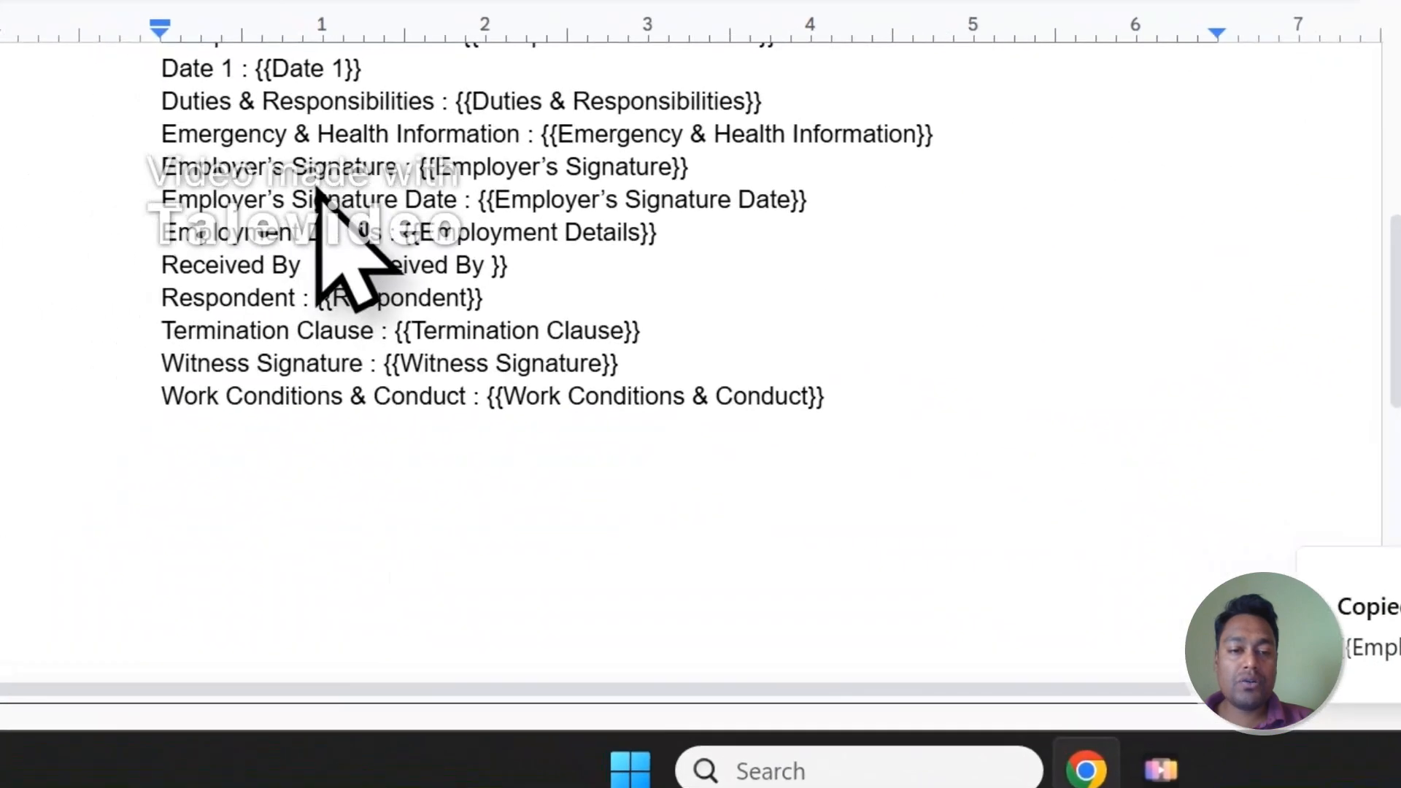
left_click(317, 458)
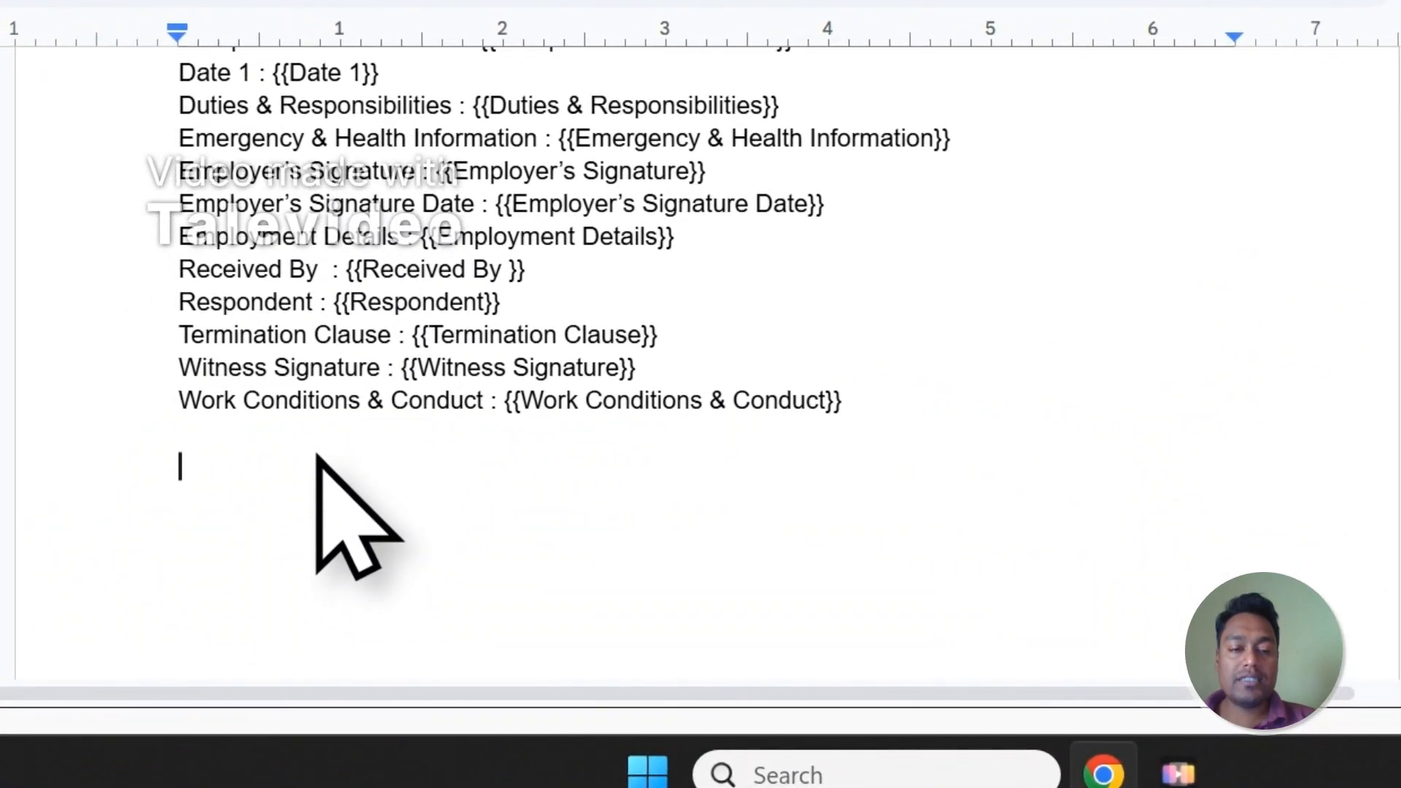
key("ctrl+v")
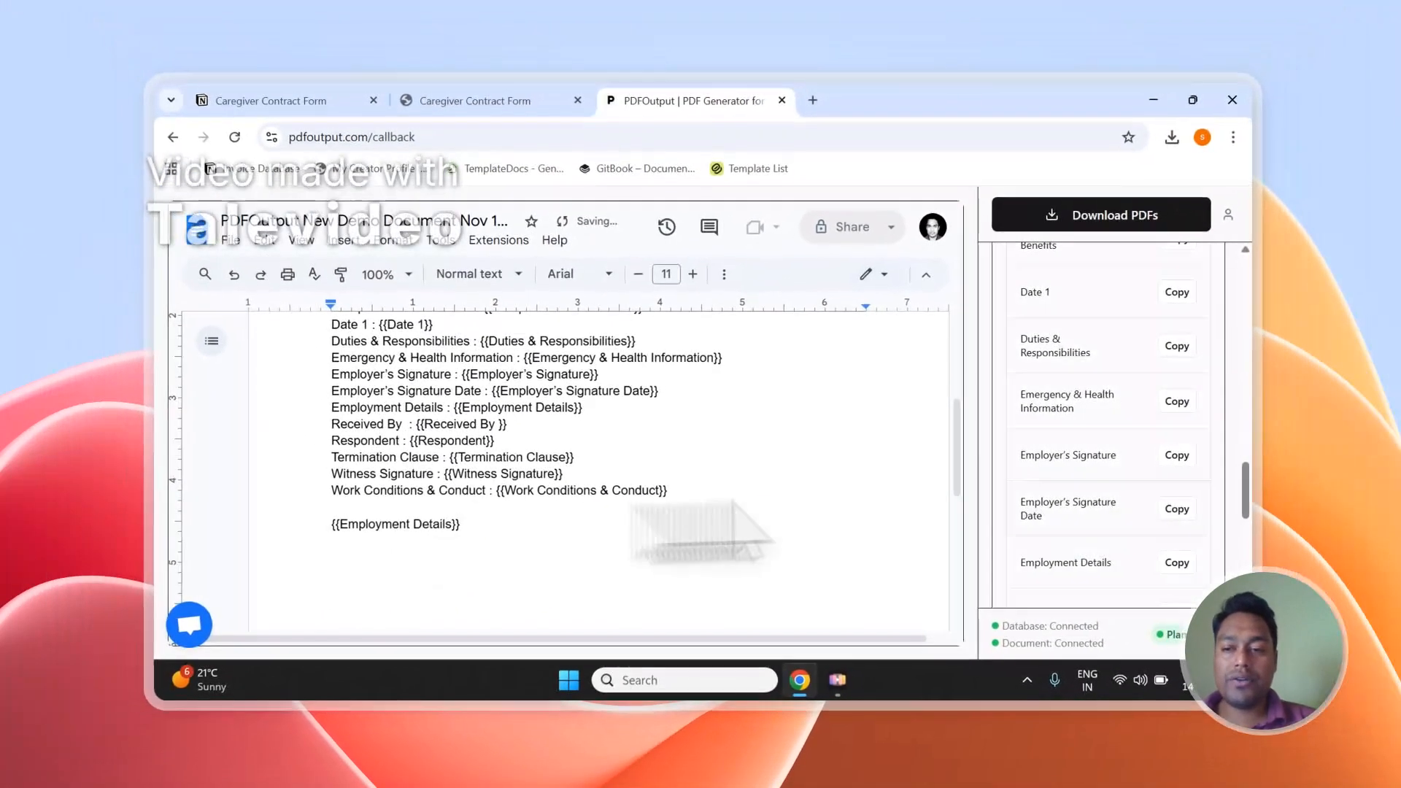
Examine the Mapping Section's Next Step instructions on inserting placeholder tags and compare them with the tag inserted in the document
scroll(1165, 491, "up", 6)
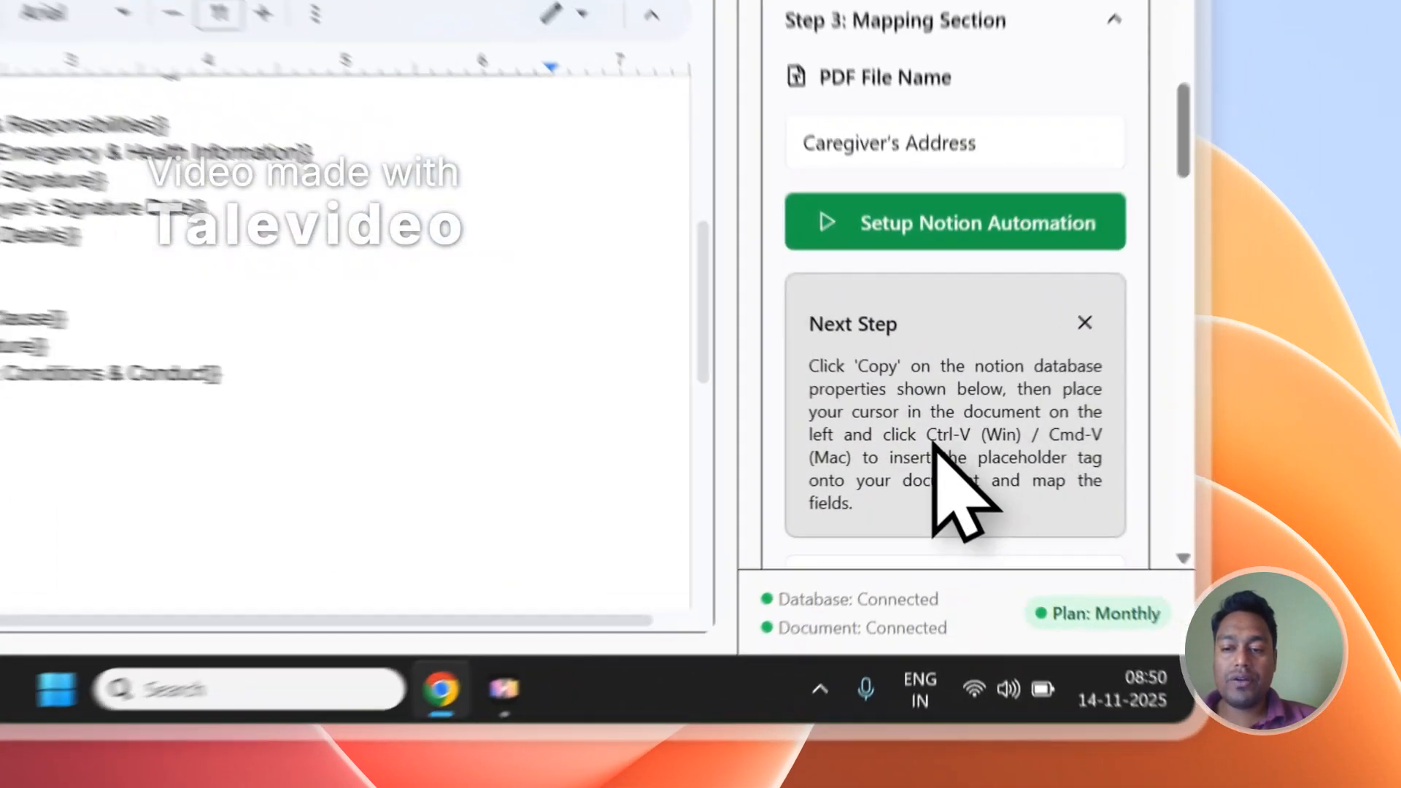
left_click_drag(1085, 528, 1035, 542)
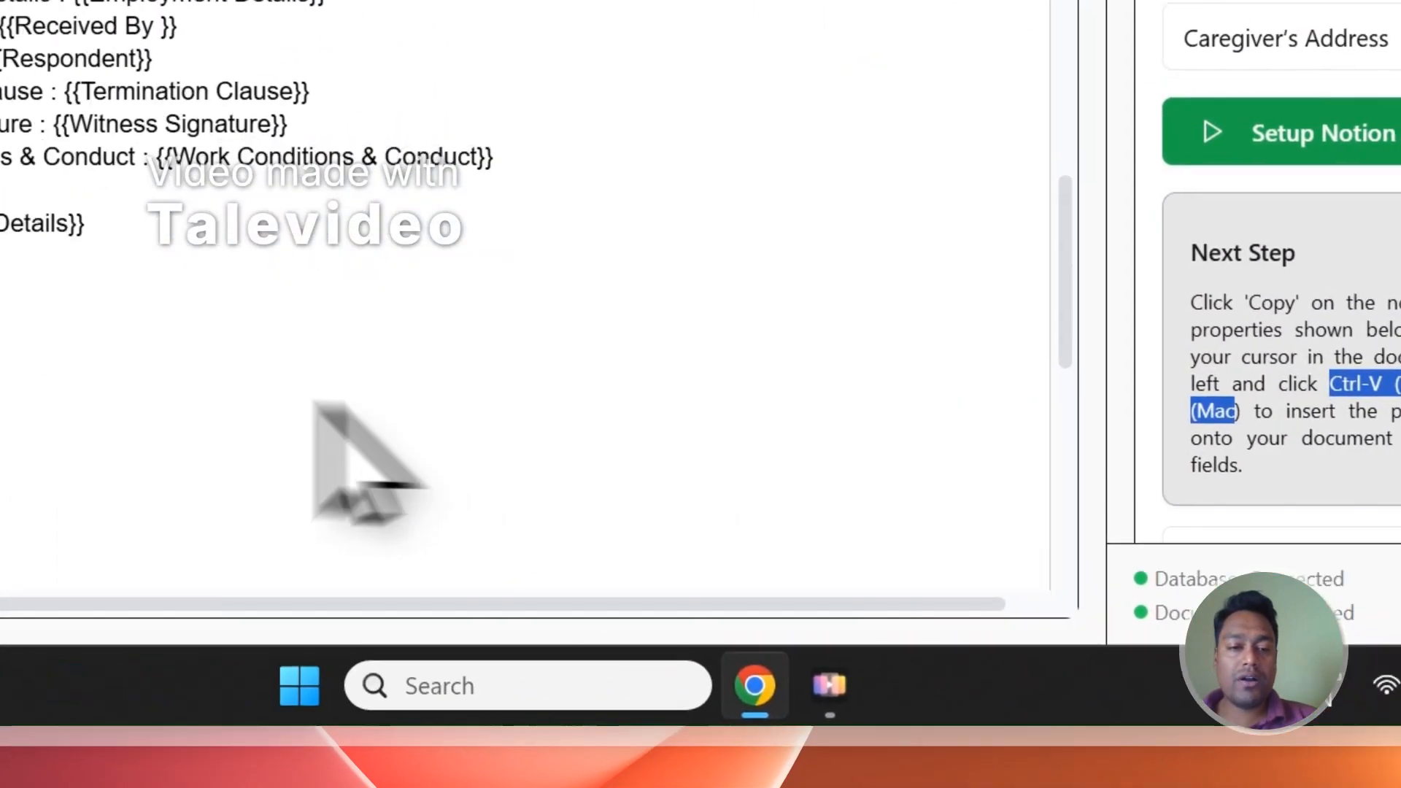
double_click(620, 192)
left_click_drag(553, 212, 395, 212)
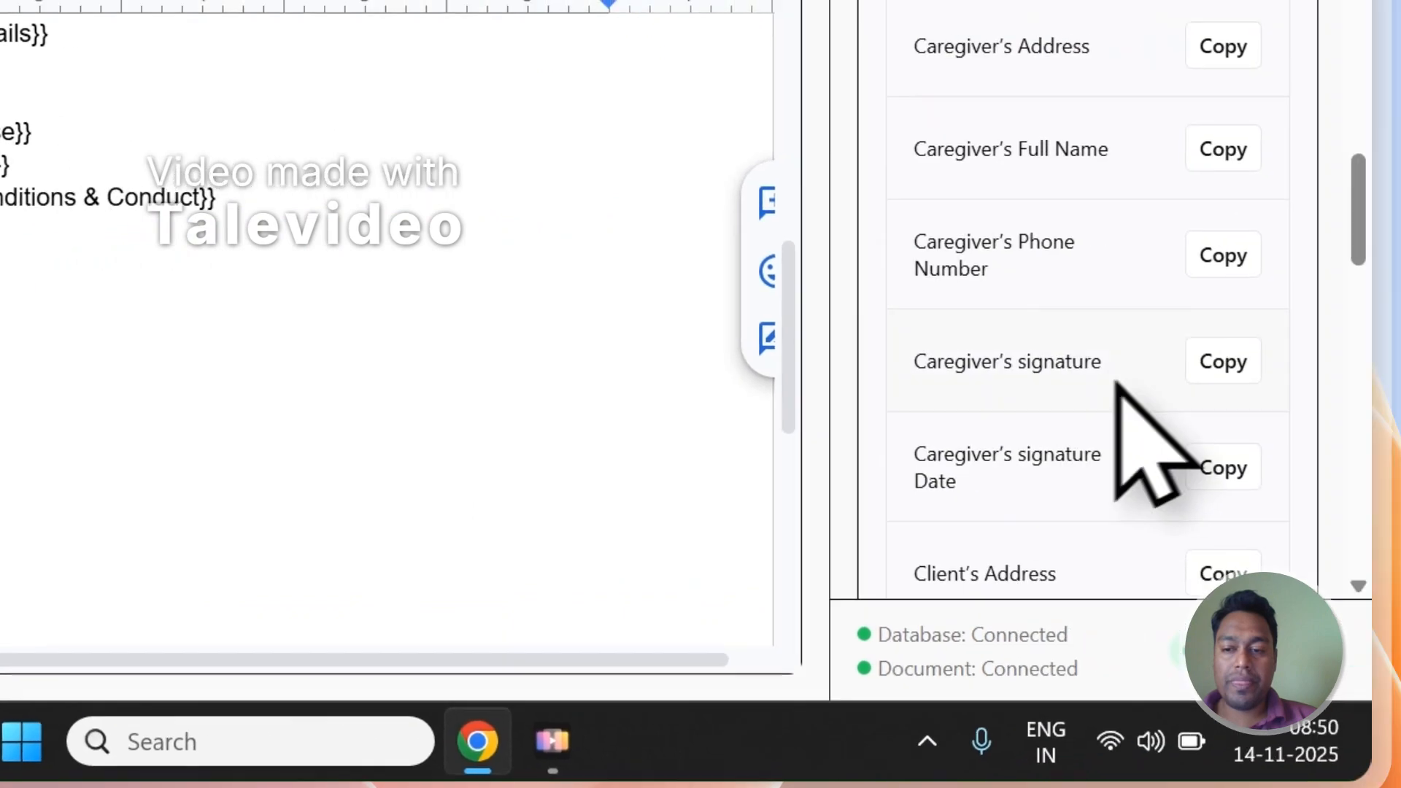
Try inserting the Received By placeholder below the document's placeholder list, and remove the extra test placeholders
scroll(1120, 438, "down", 10)
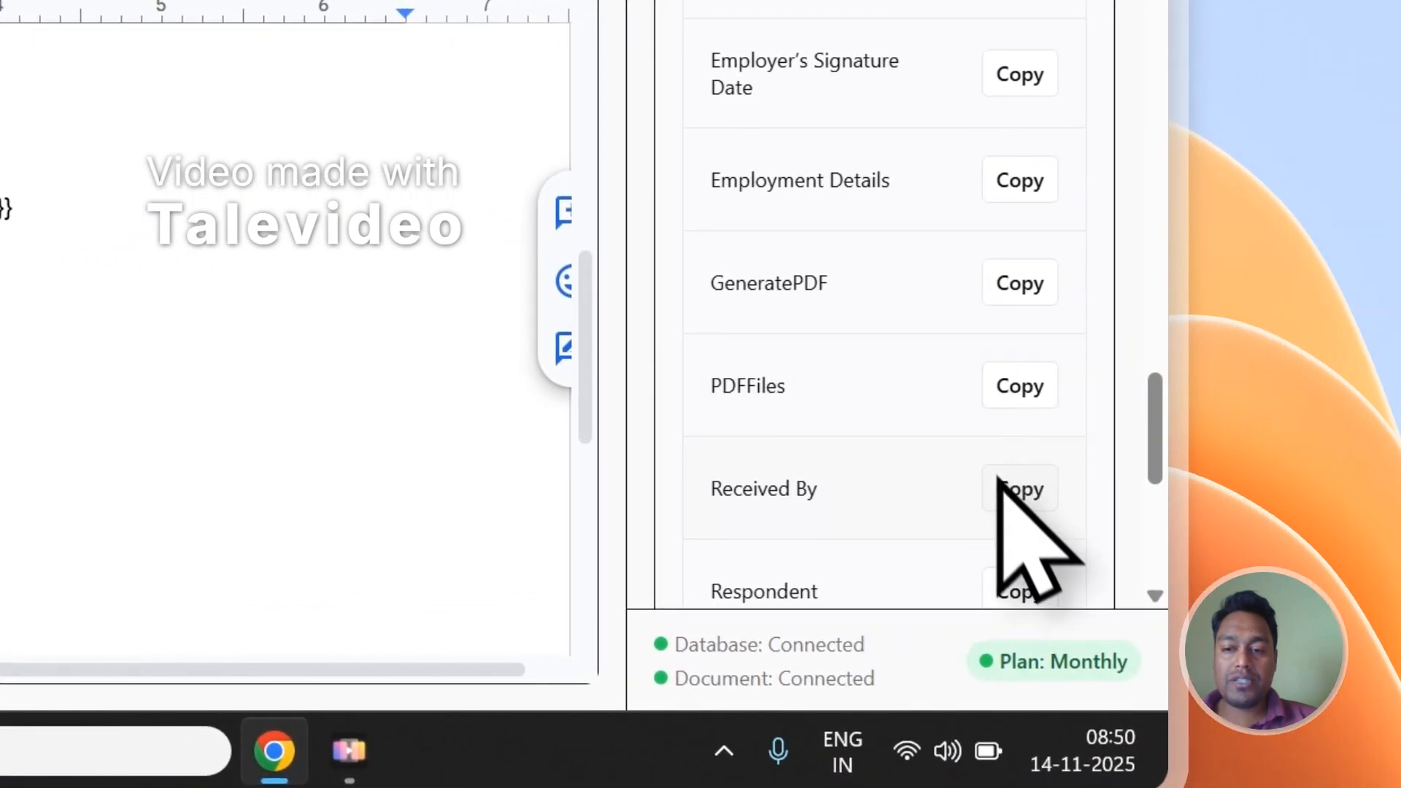
left_click(1035, 494)
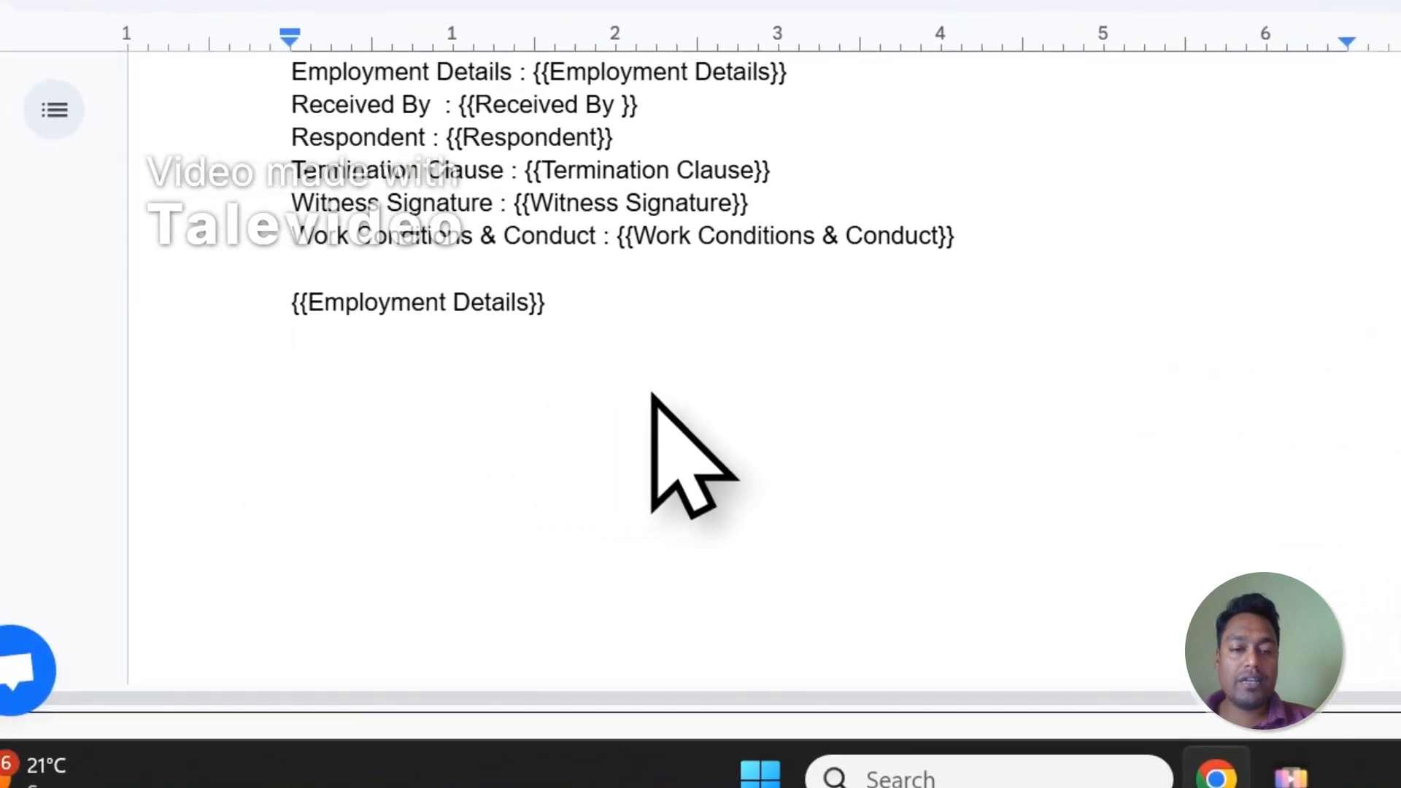
key("ctrl+v")
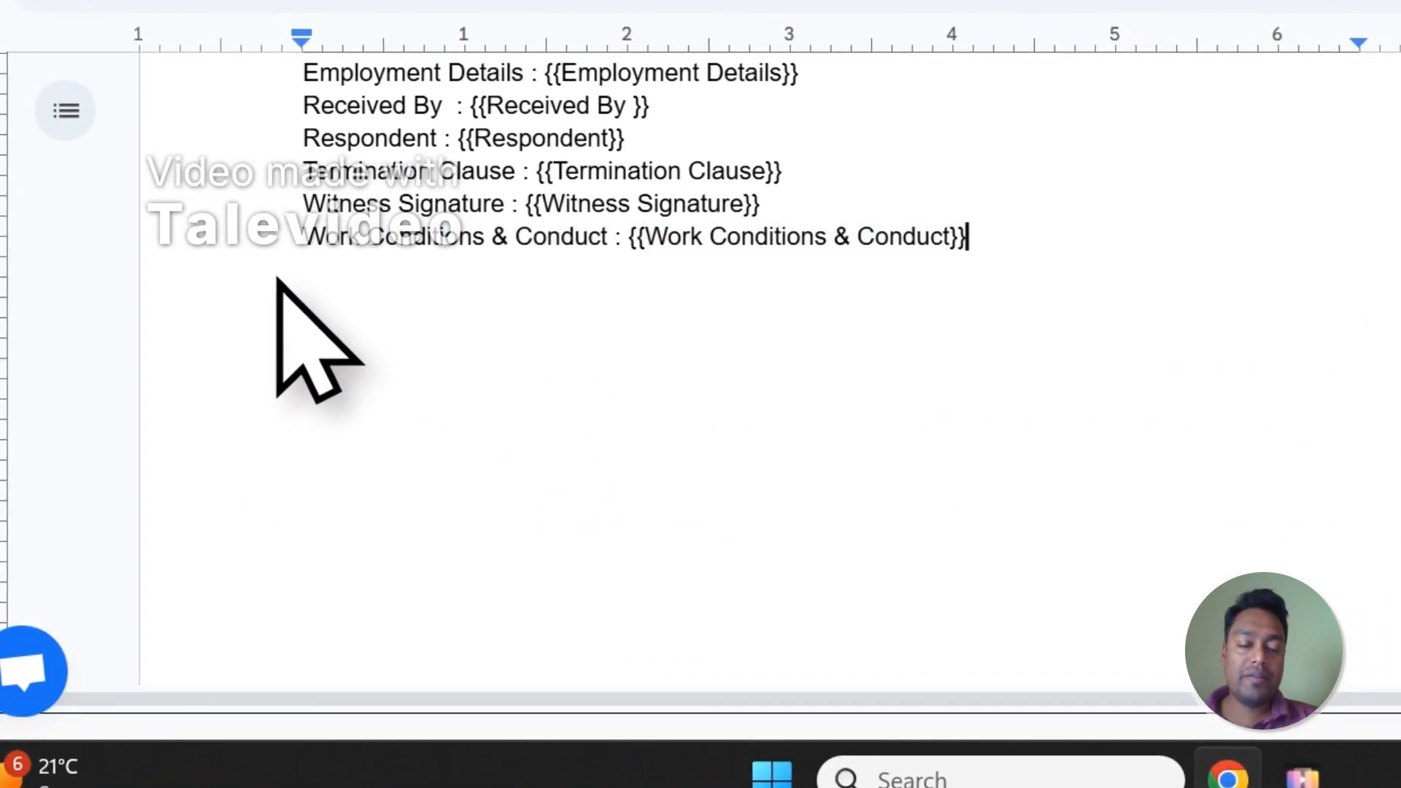
Review the form's response columns in Notion and set the PDF File Name in PDFOutput's Mapping Section to Client's Name
scroll(277, 281, "up", 10)
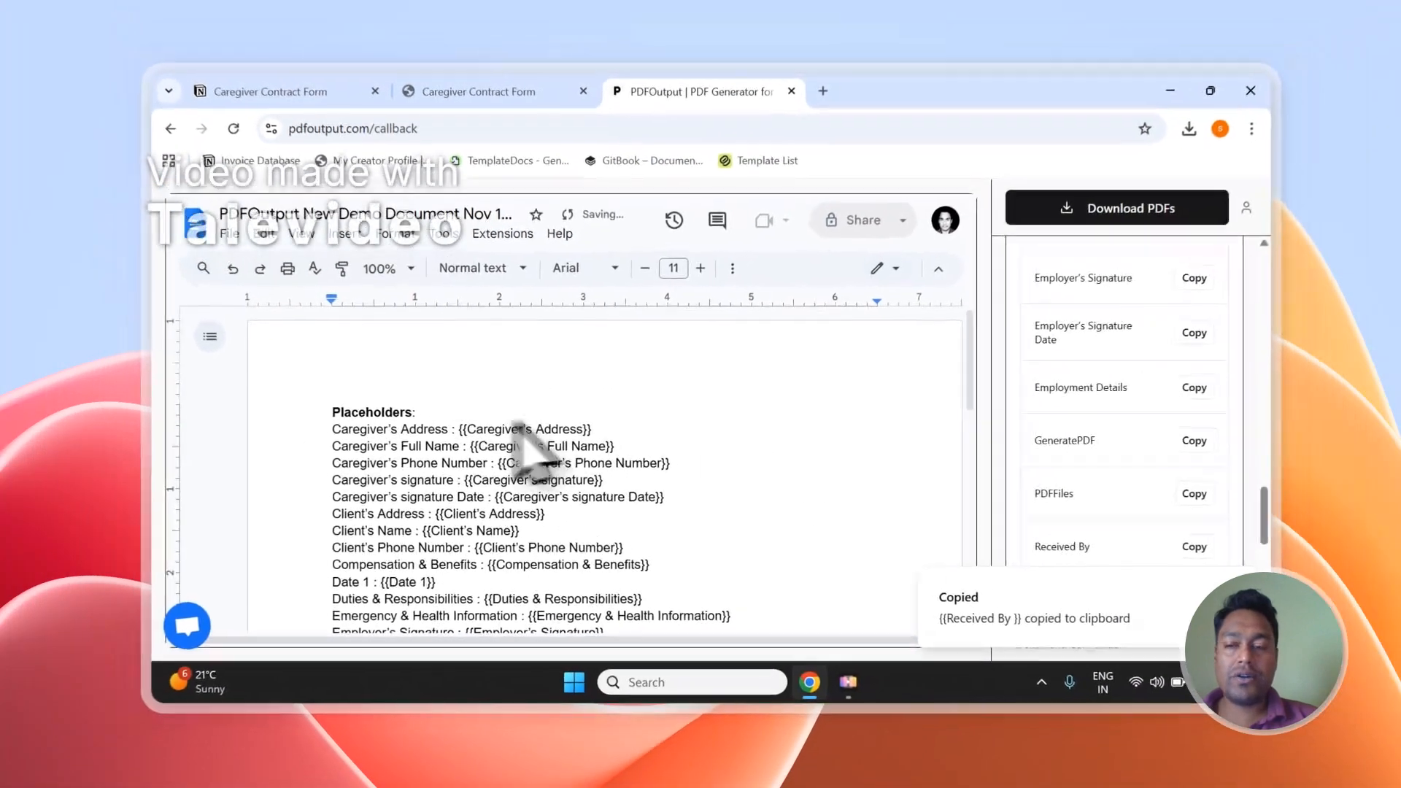
scroll(1047, 438, "up", 5)
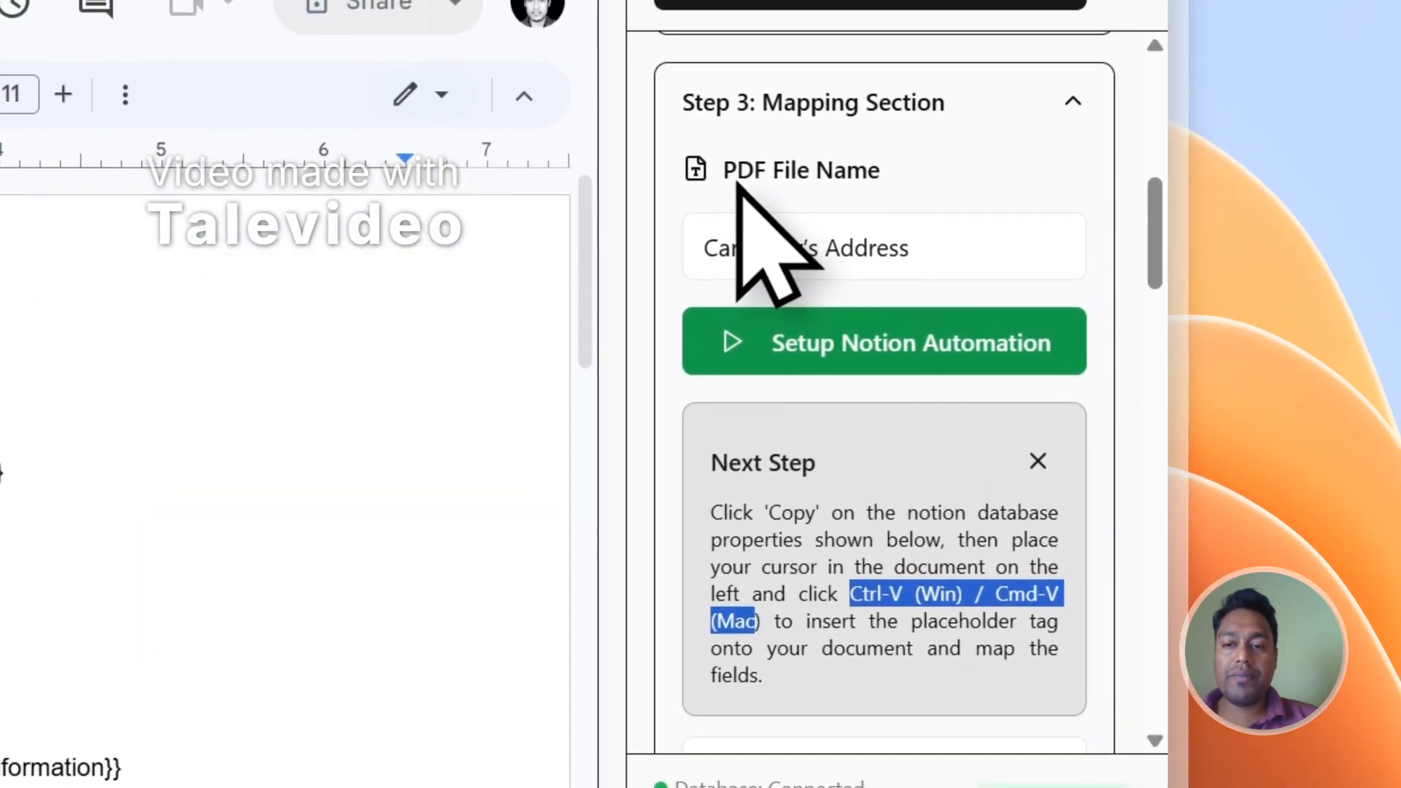
left_click_drag(738, 172, 875, 172)
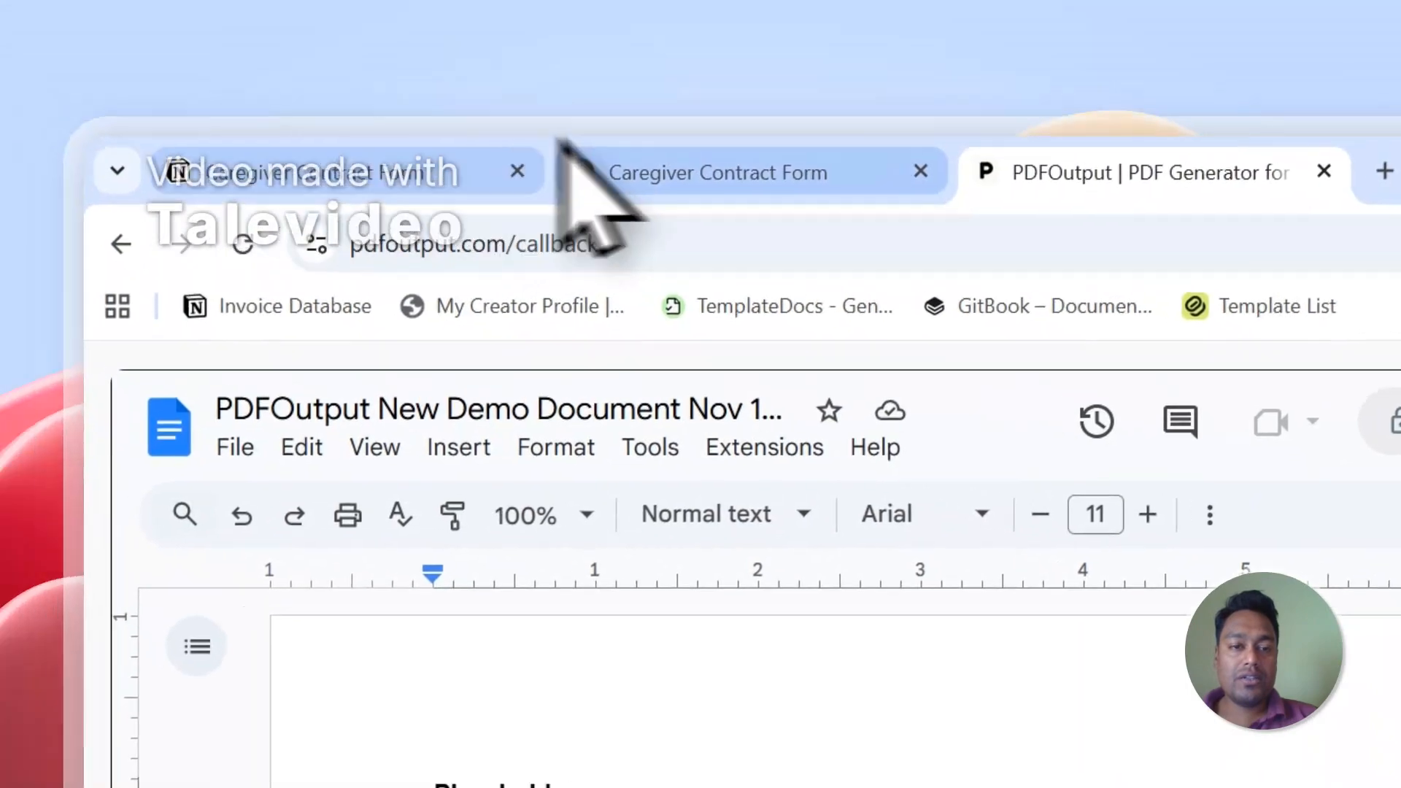
left_click(109, 6)
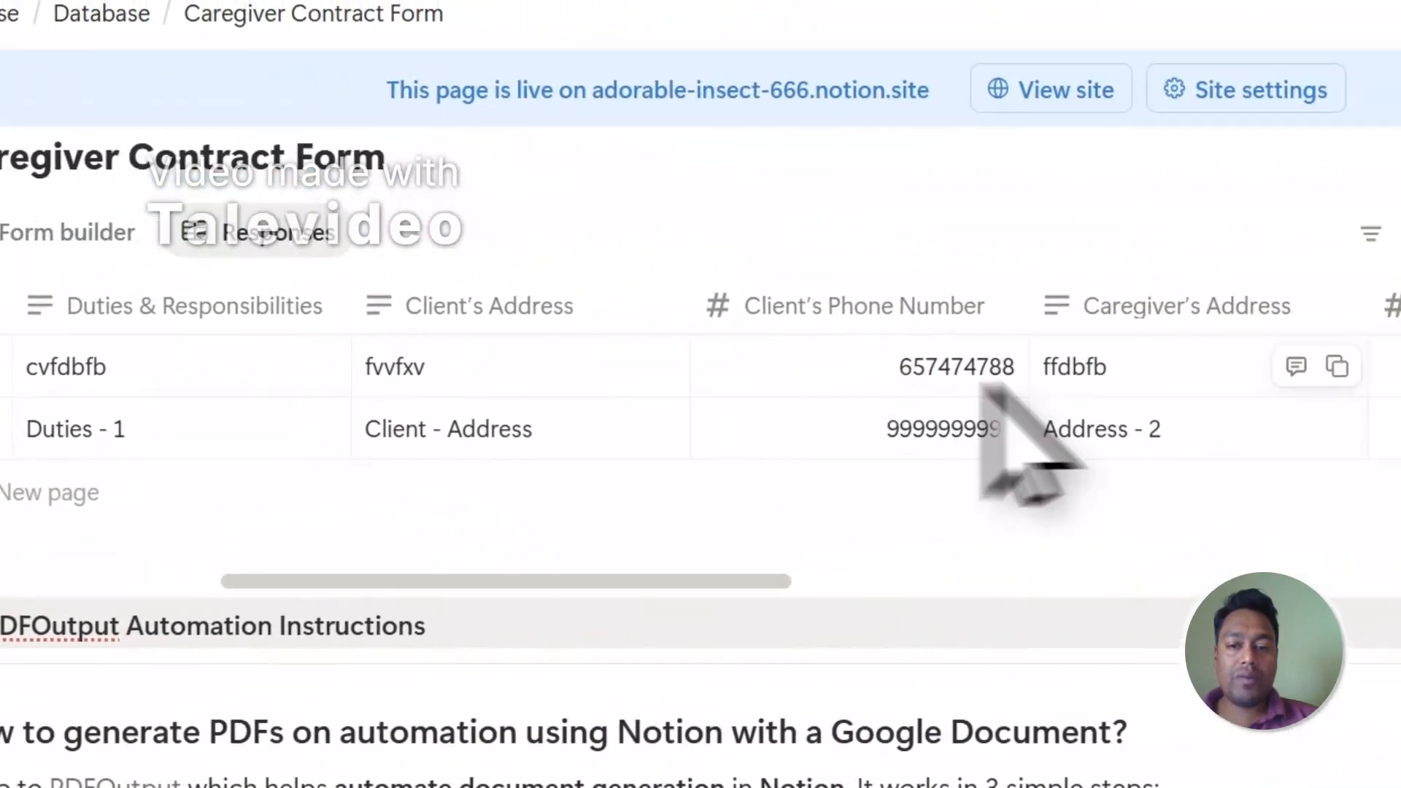
left_click_drag(773, 580, 245, 581)
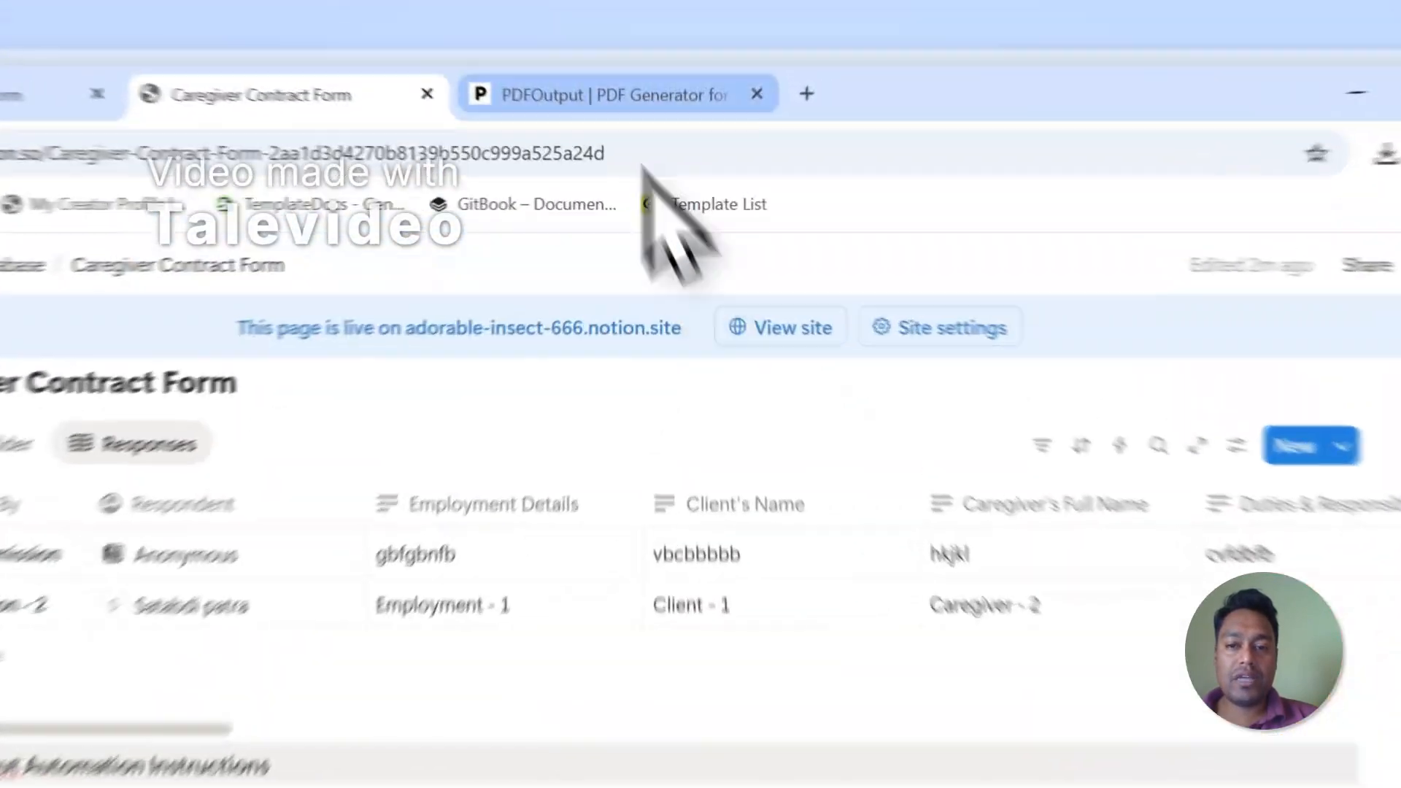
left_click(686, 106)
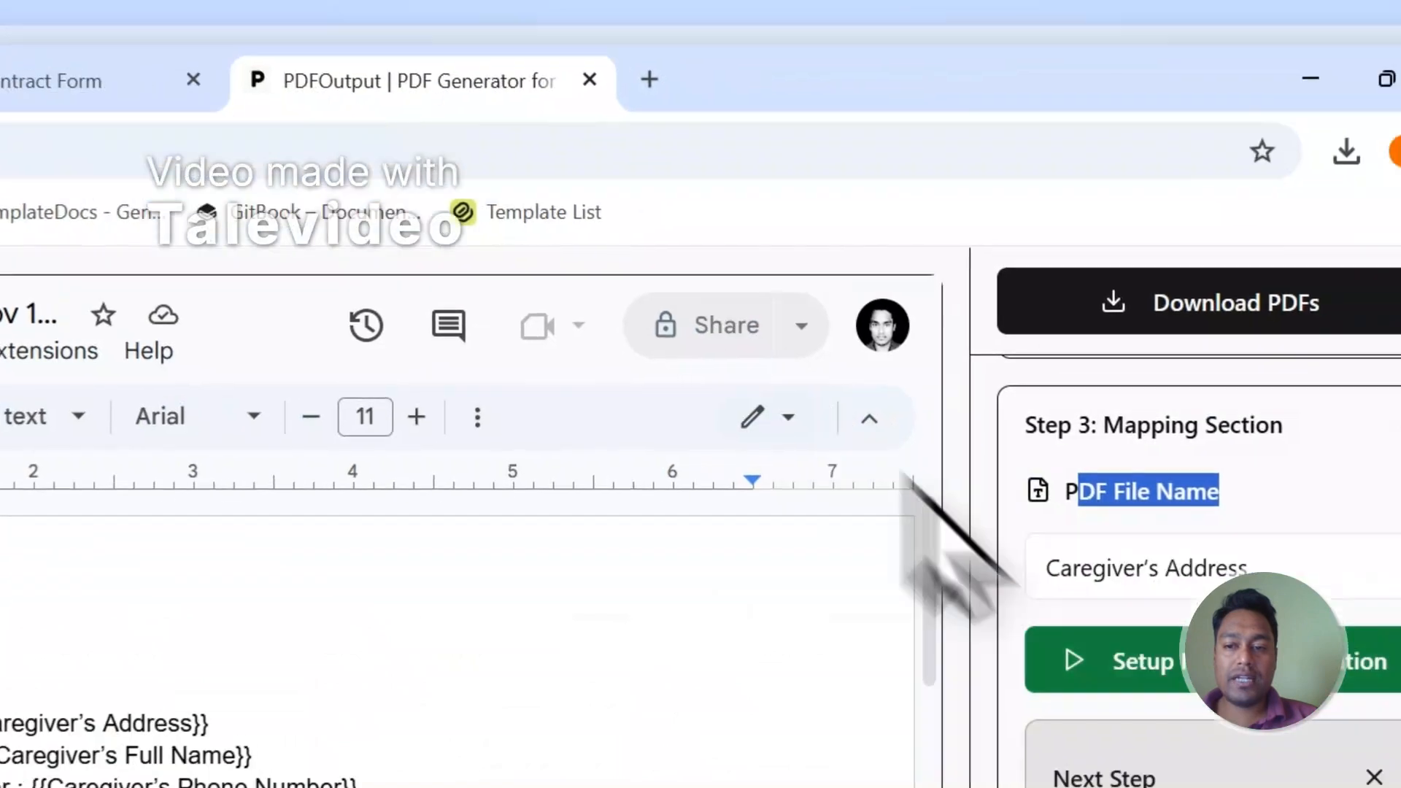
left_click(1062, 356)
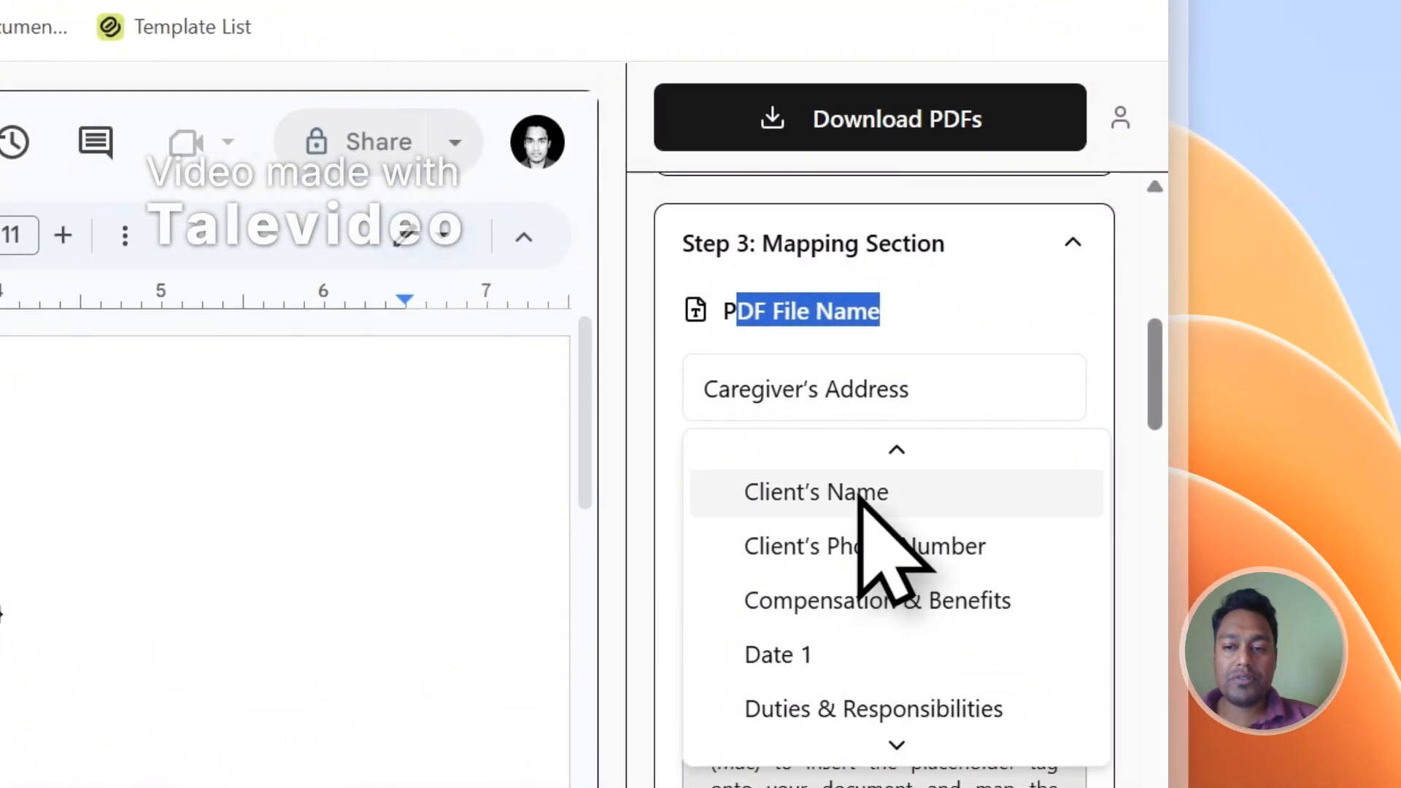
left_click(859, 493)
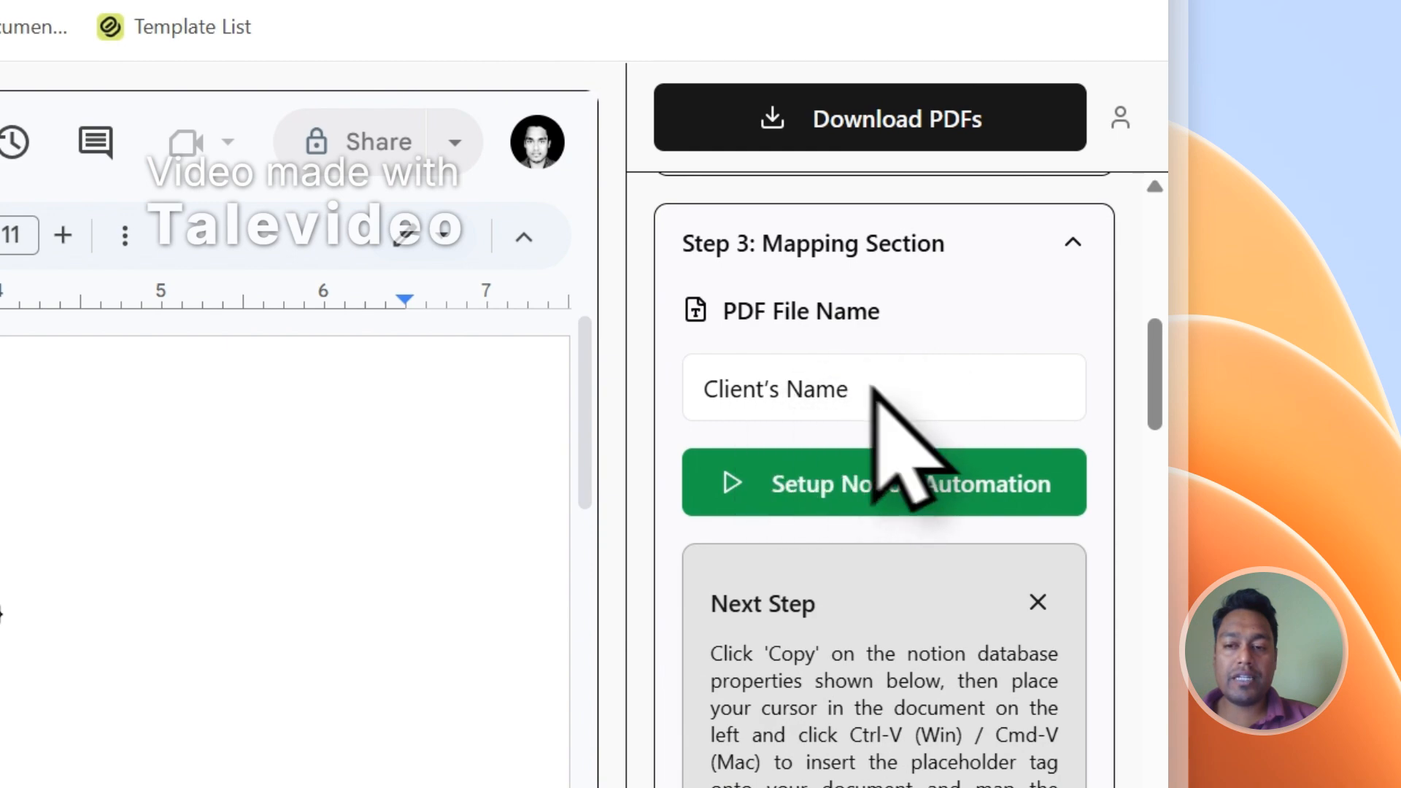
Check the GeneratePDF and PDFFiles columns in Notion, and start generating the PDFs in PDFOutput
left_click(321, 132)
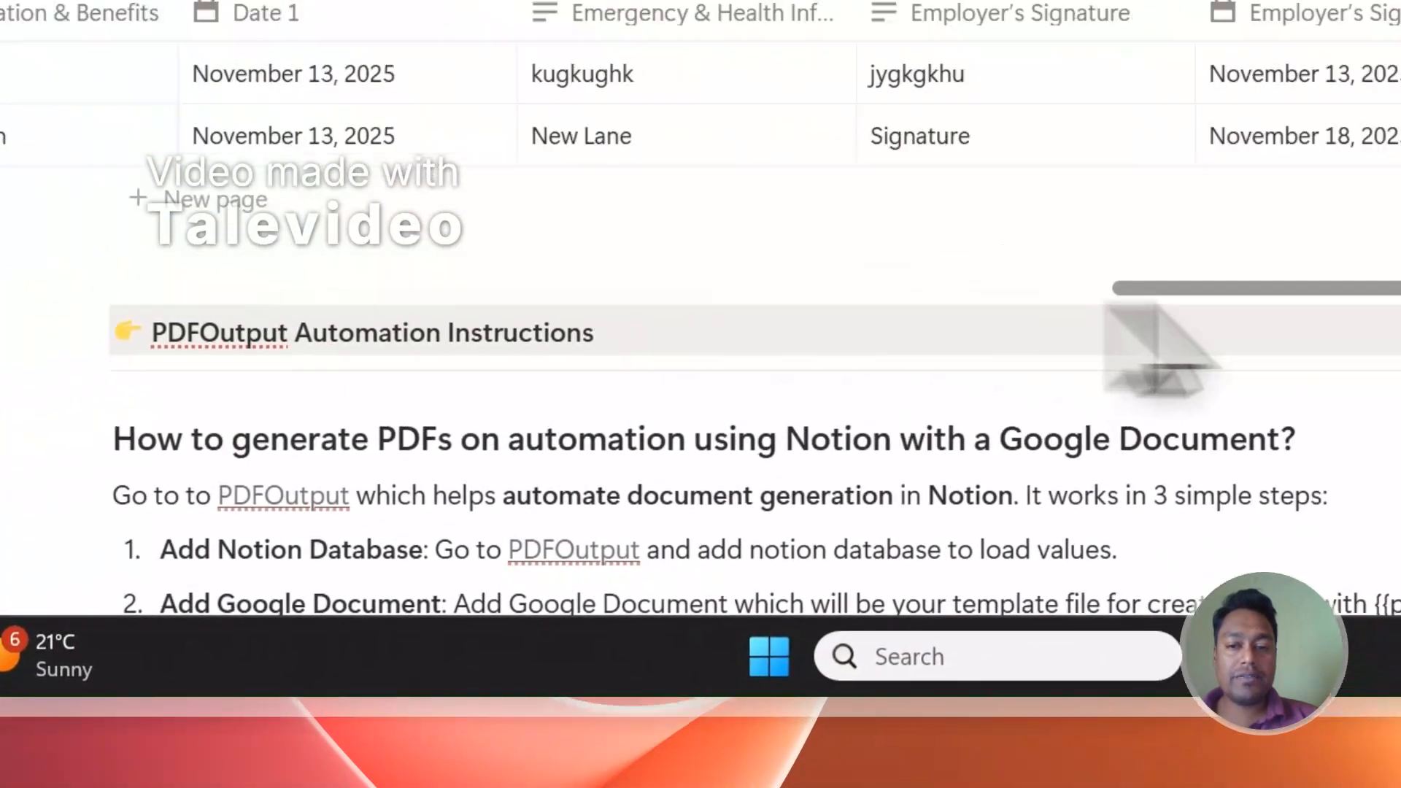
left_click_drag(1131, 302, 1119, 401)
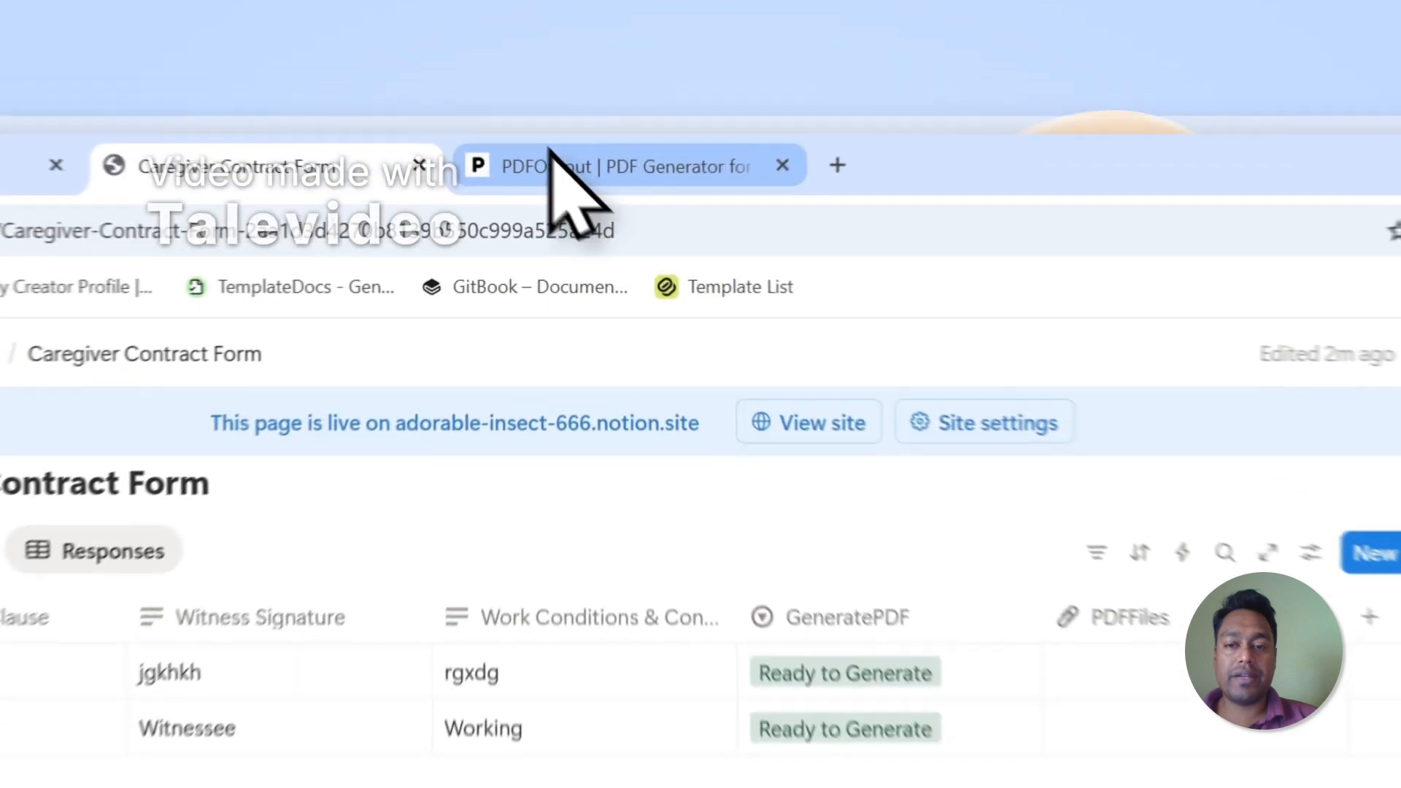
left_click(646, 106)
scroll(1058, 409, "up", 5)
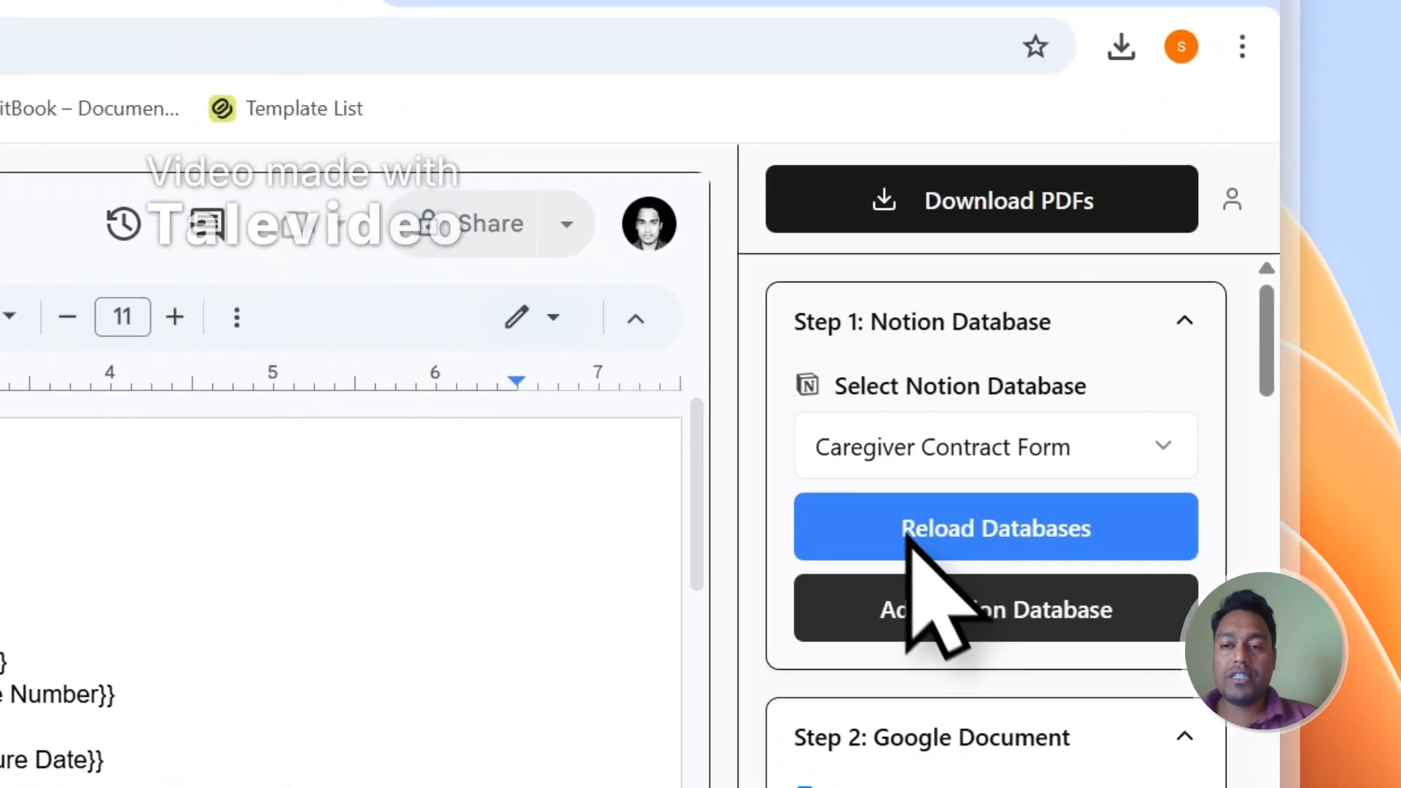
left_click(1113, 203)
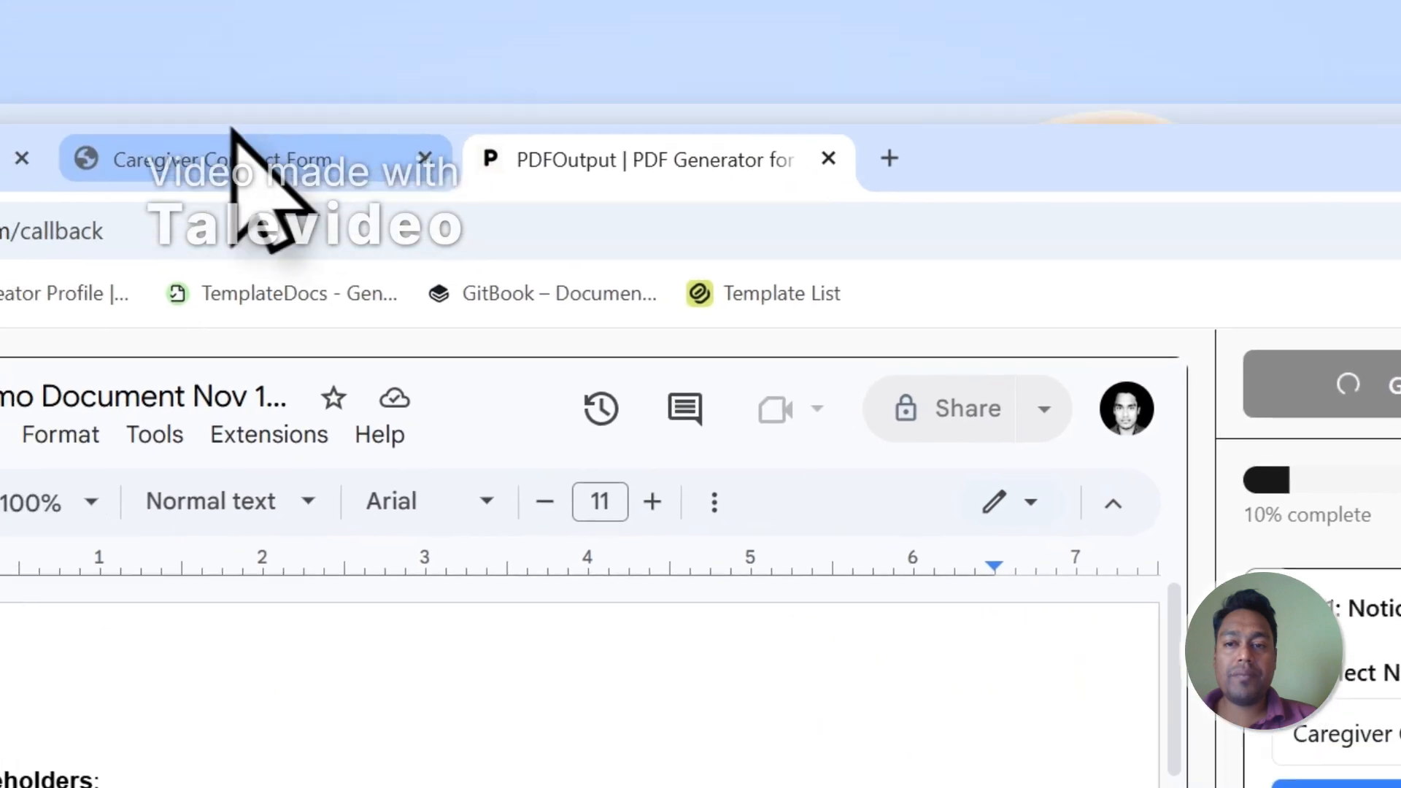
Open the generated PDF from the first response's PDFFiles column in Notion and review its filled-in values
left_click(252, 154)
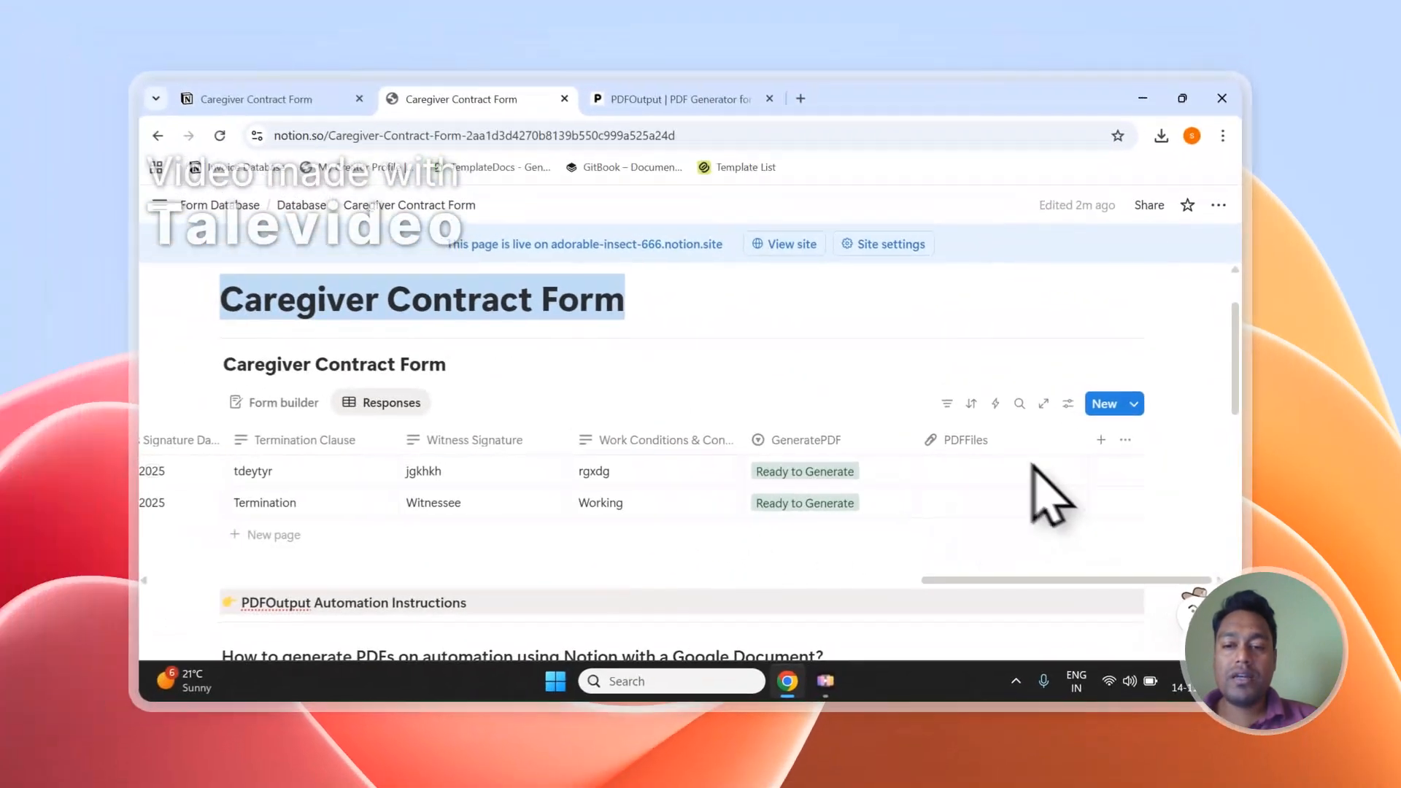
left_click(635, 316)
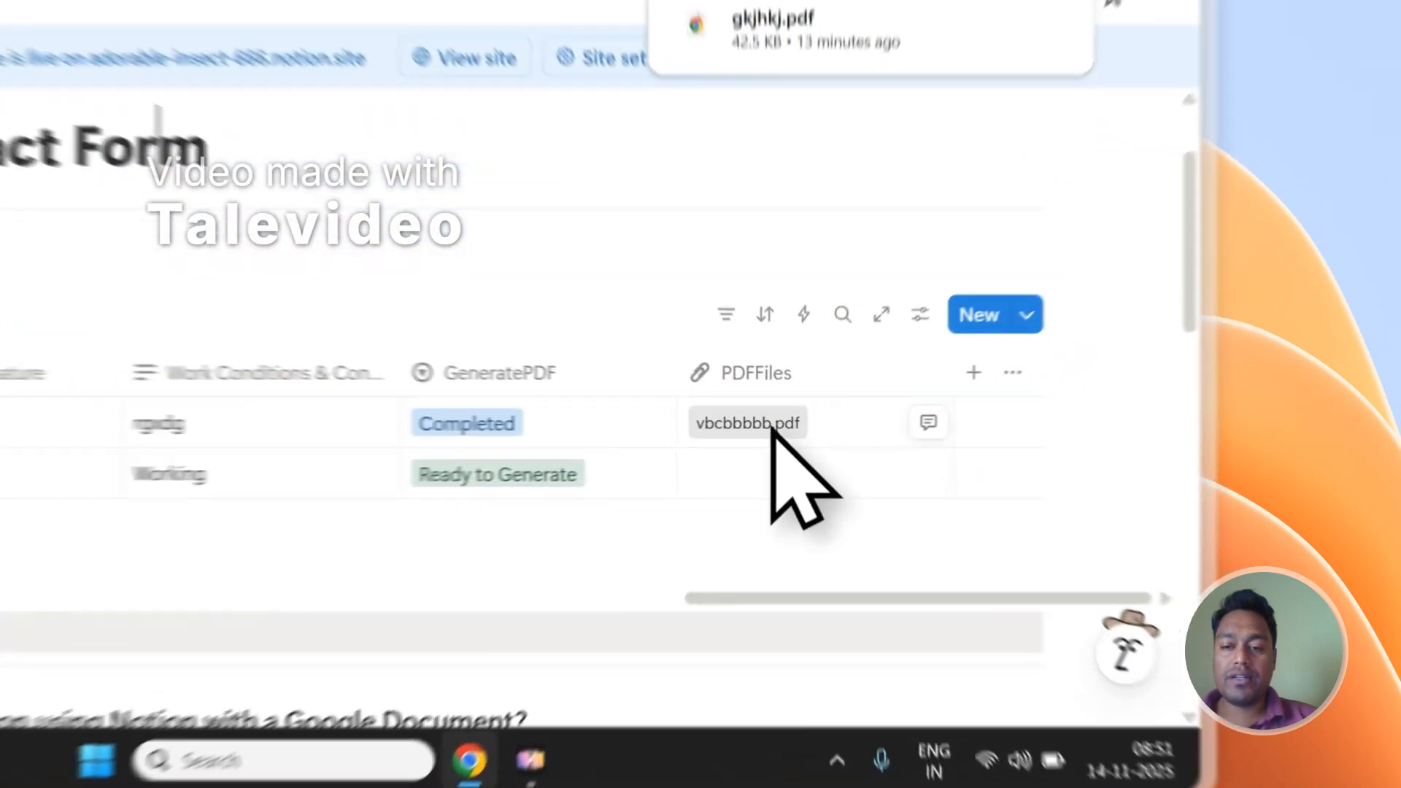
left_click(997, 472)
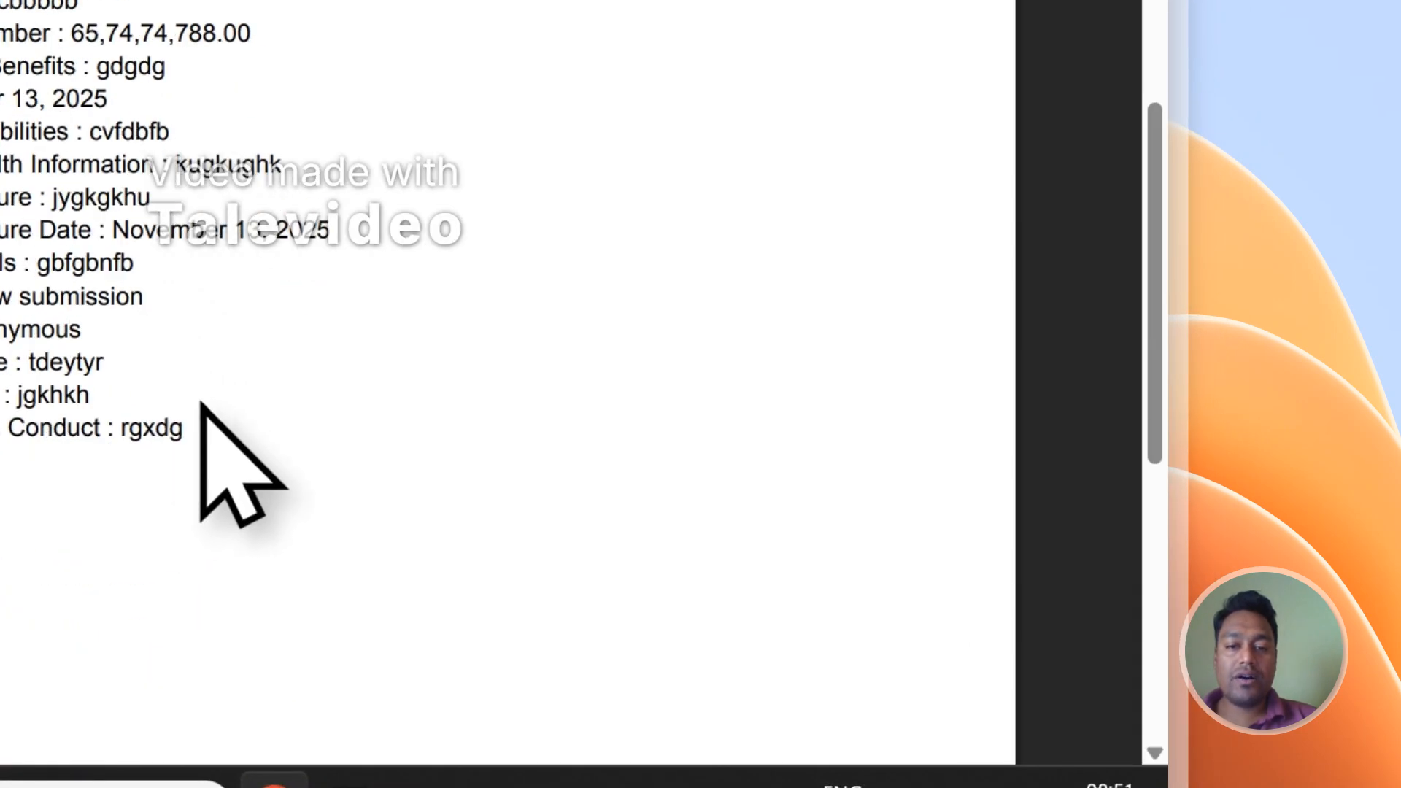
Review the placeholder values in the first response's generated PDF and compare them with the form responses in Notion
left_click_drag(197, 422, 518, 249)
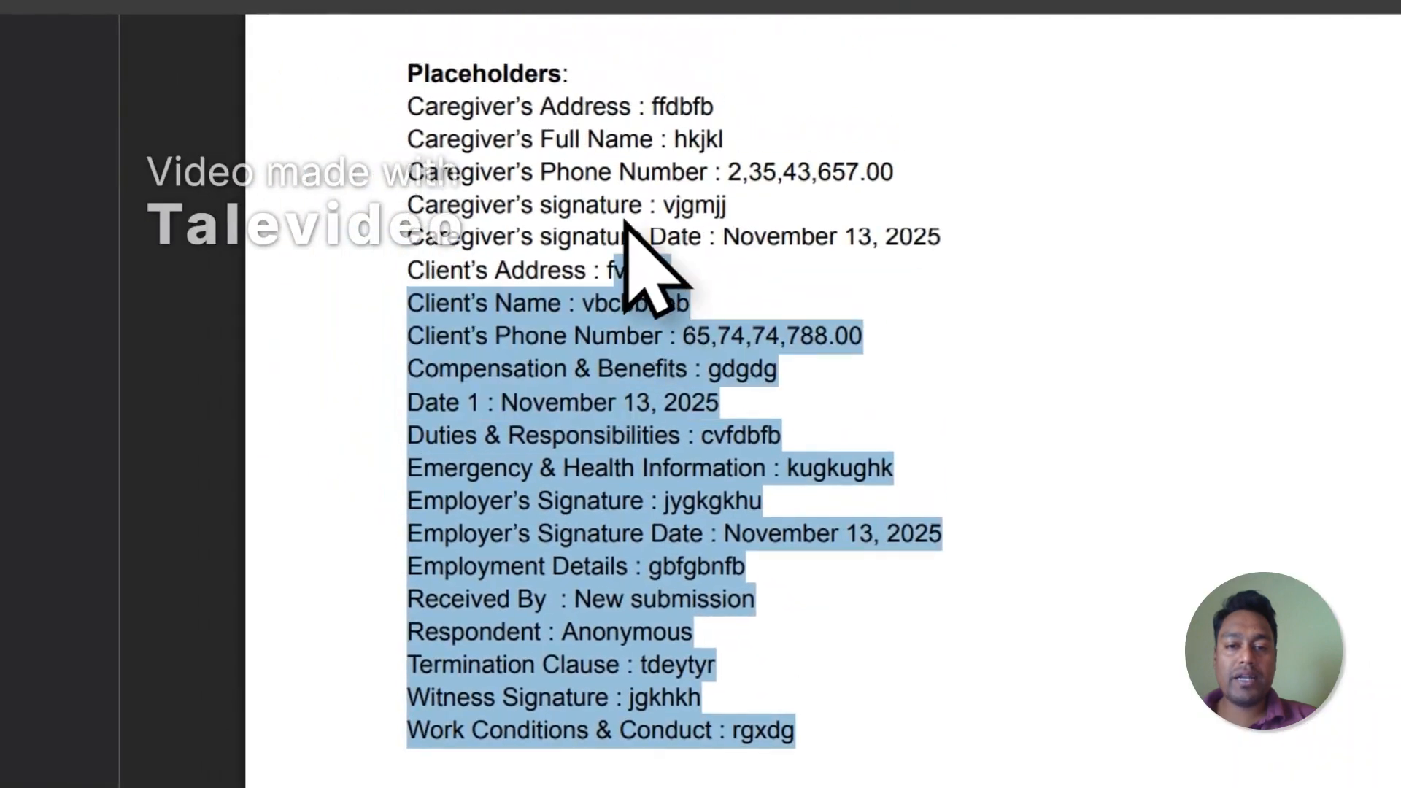
left_click(541, 38)
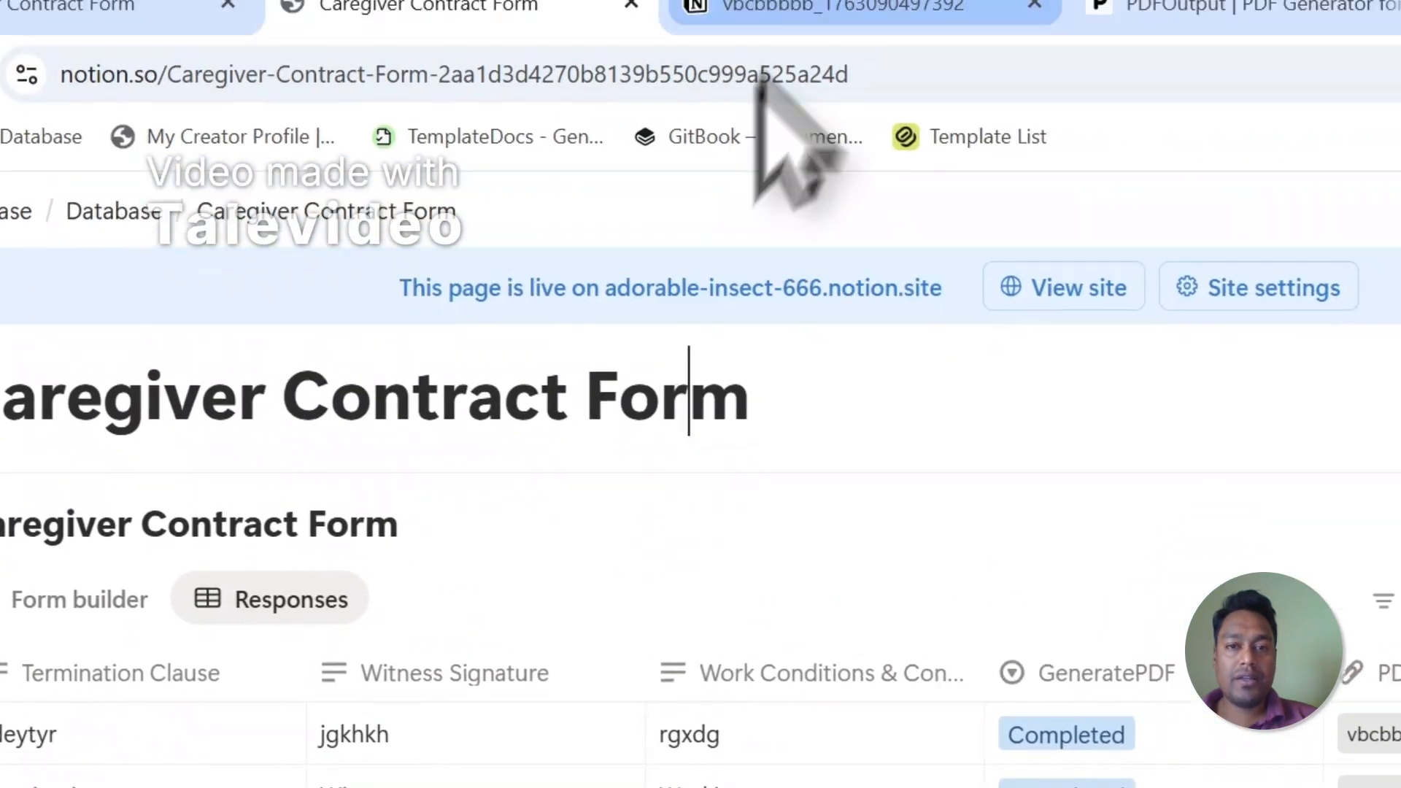
left_click(784, 9)
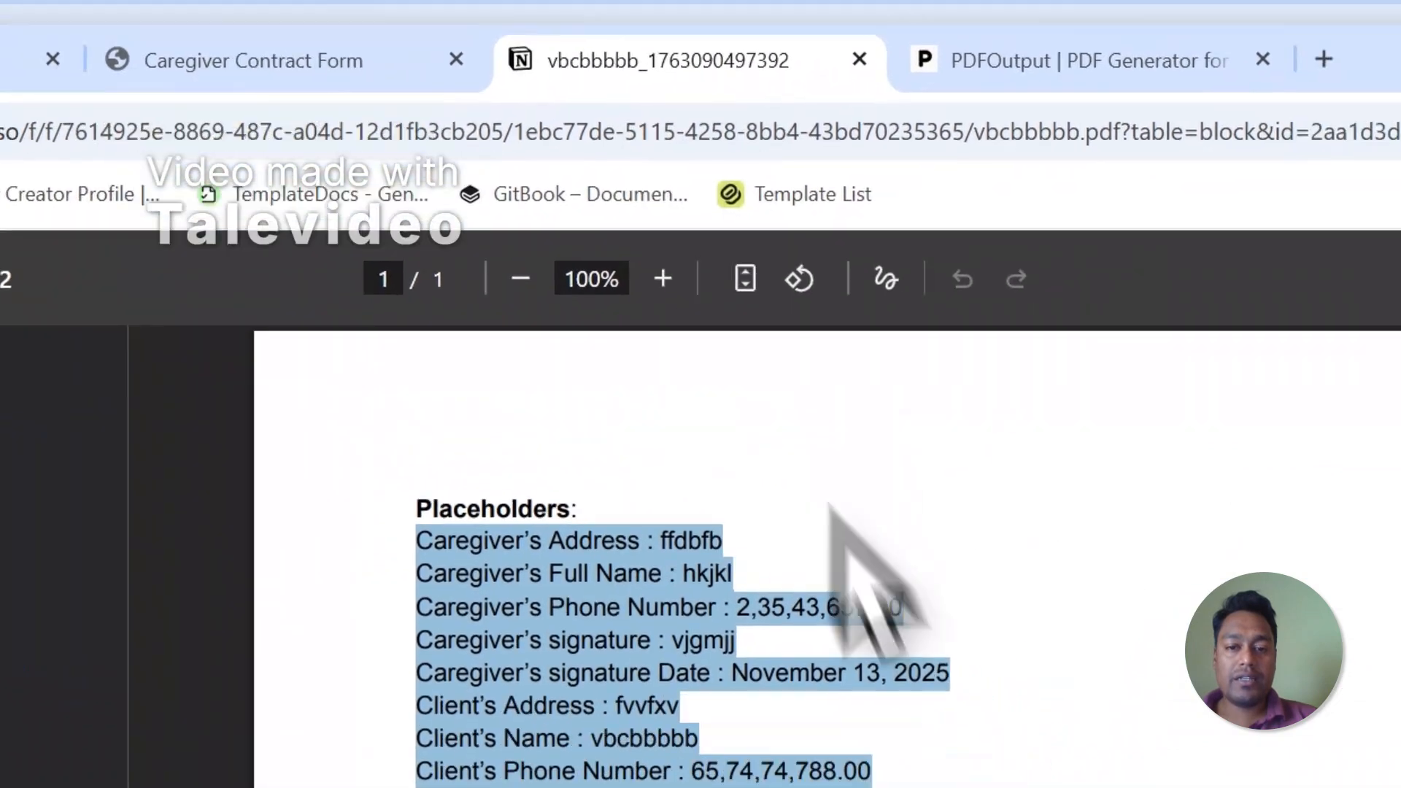
left_click(771, 525)
scroll(605, 303, "down", 2)
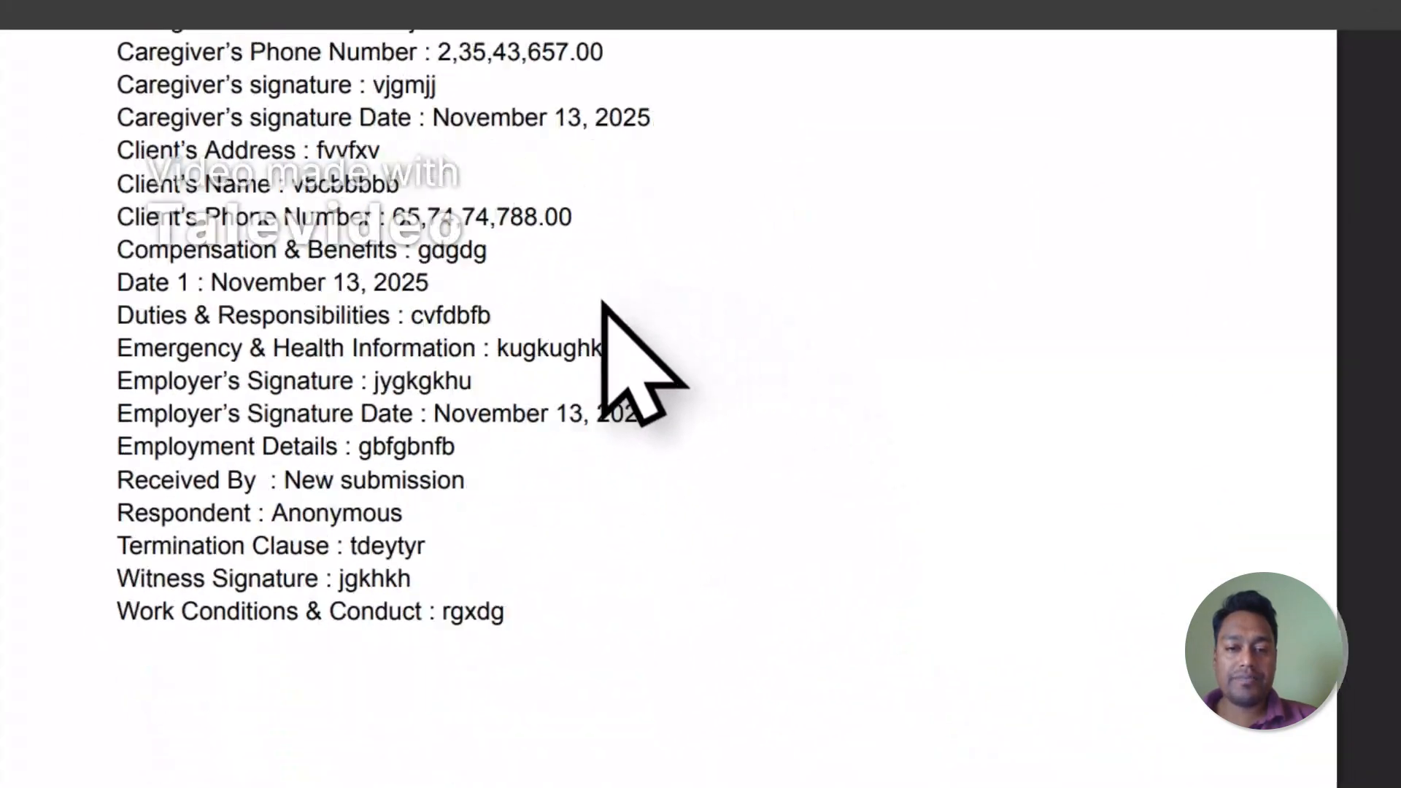
scroll(603, 302, "up", 2)
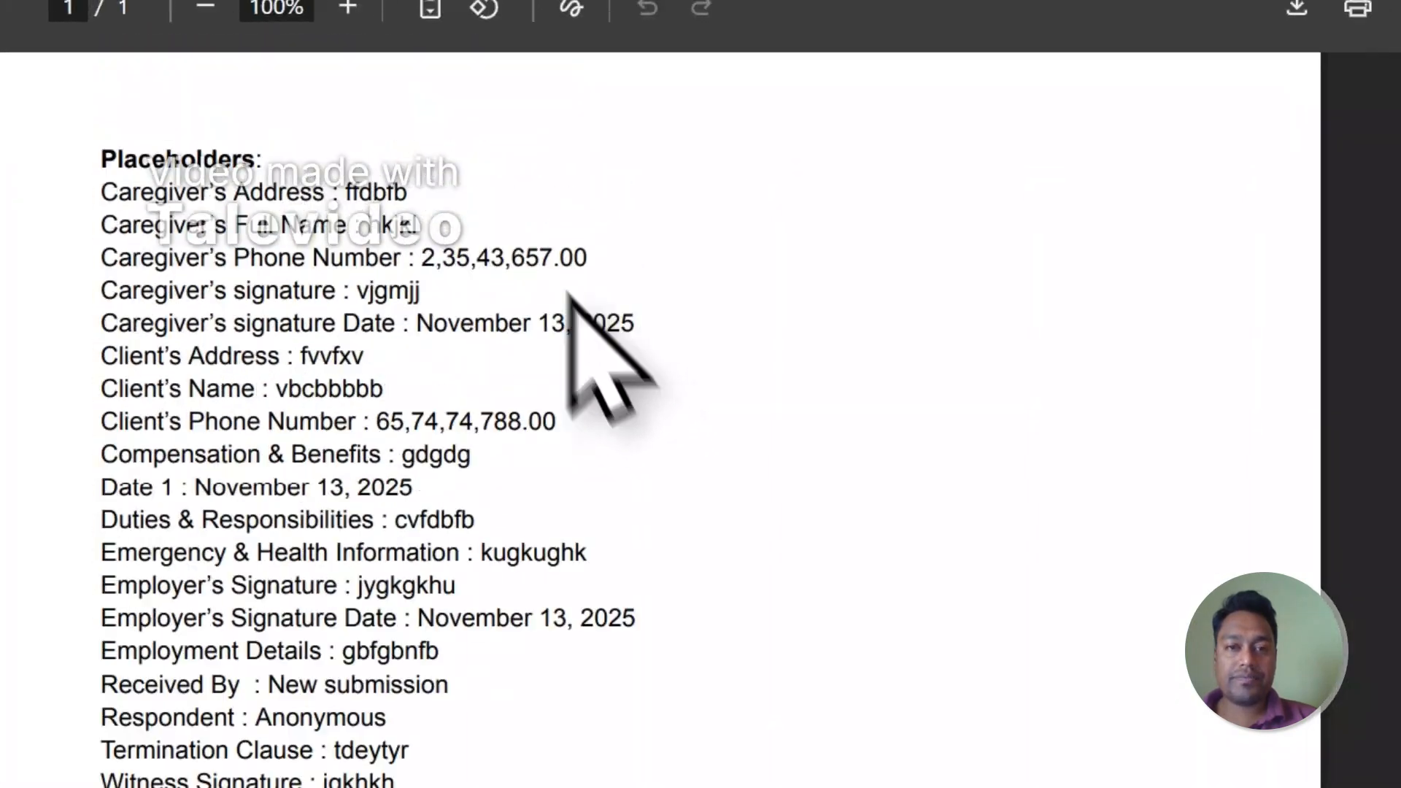
Open Client - 1.pdf from the second response in Notion, review its filled-in values, and compare it with the first generated PDF
left_click(463, 126)
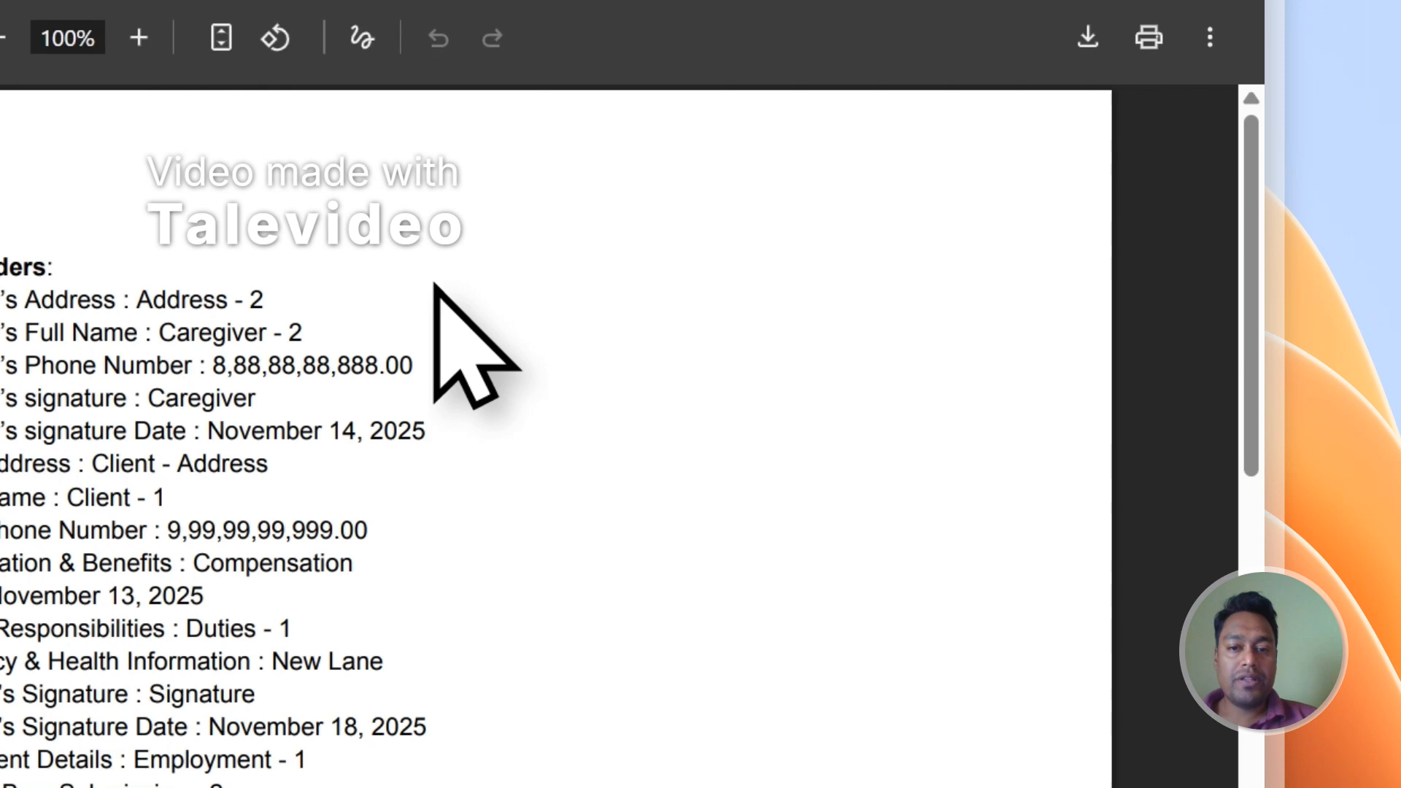
scroll(423, 299, "down", 2)
scroll(350, 350, "up", 2)
left_click(663, 122)
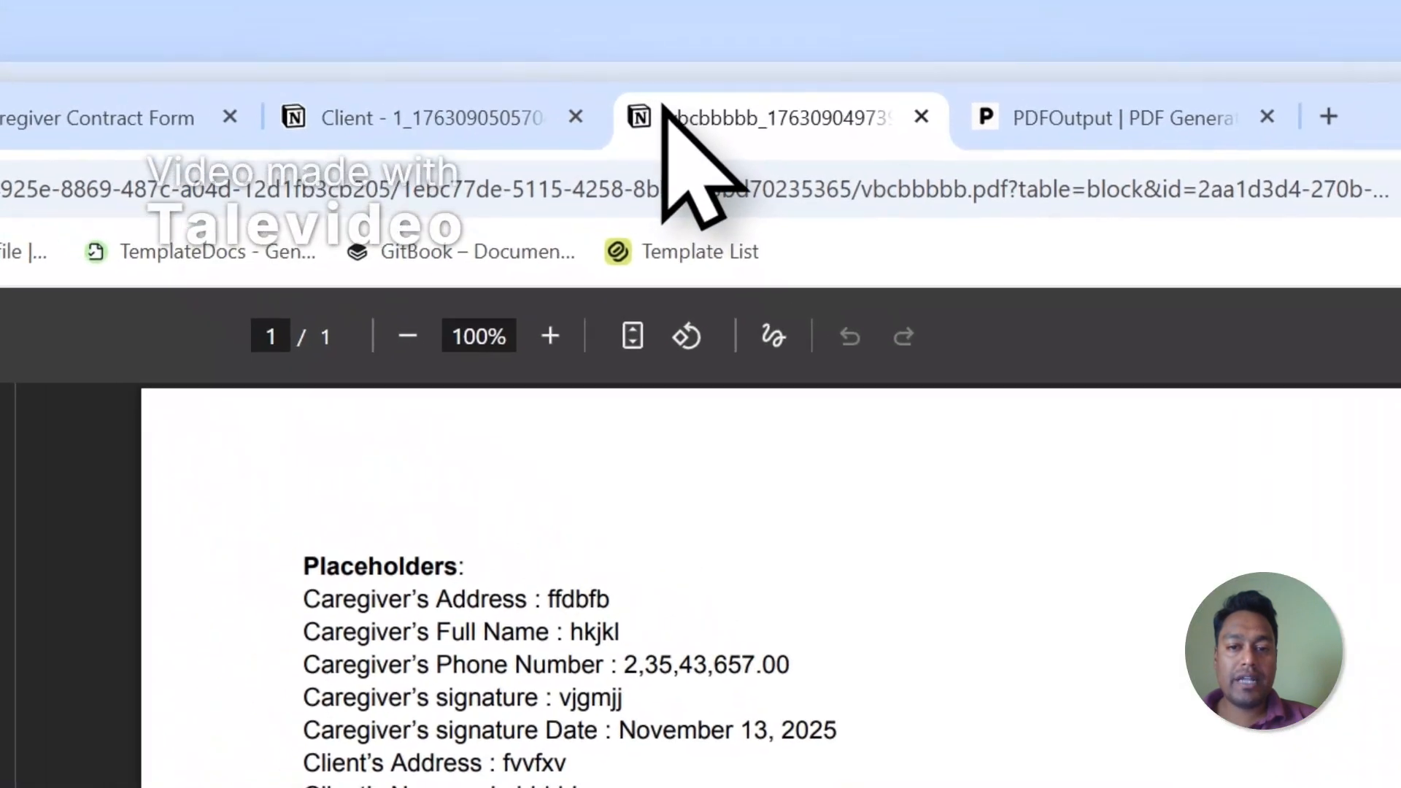
left_click(516, 132)
left_click(675, 135)
left_click(576, 135)
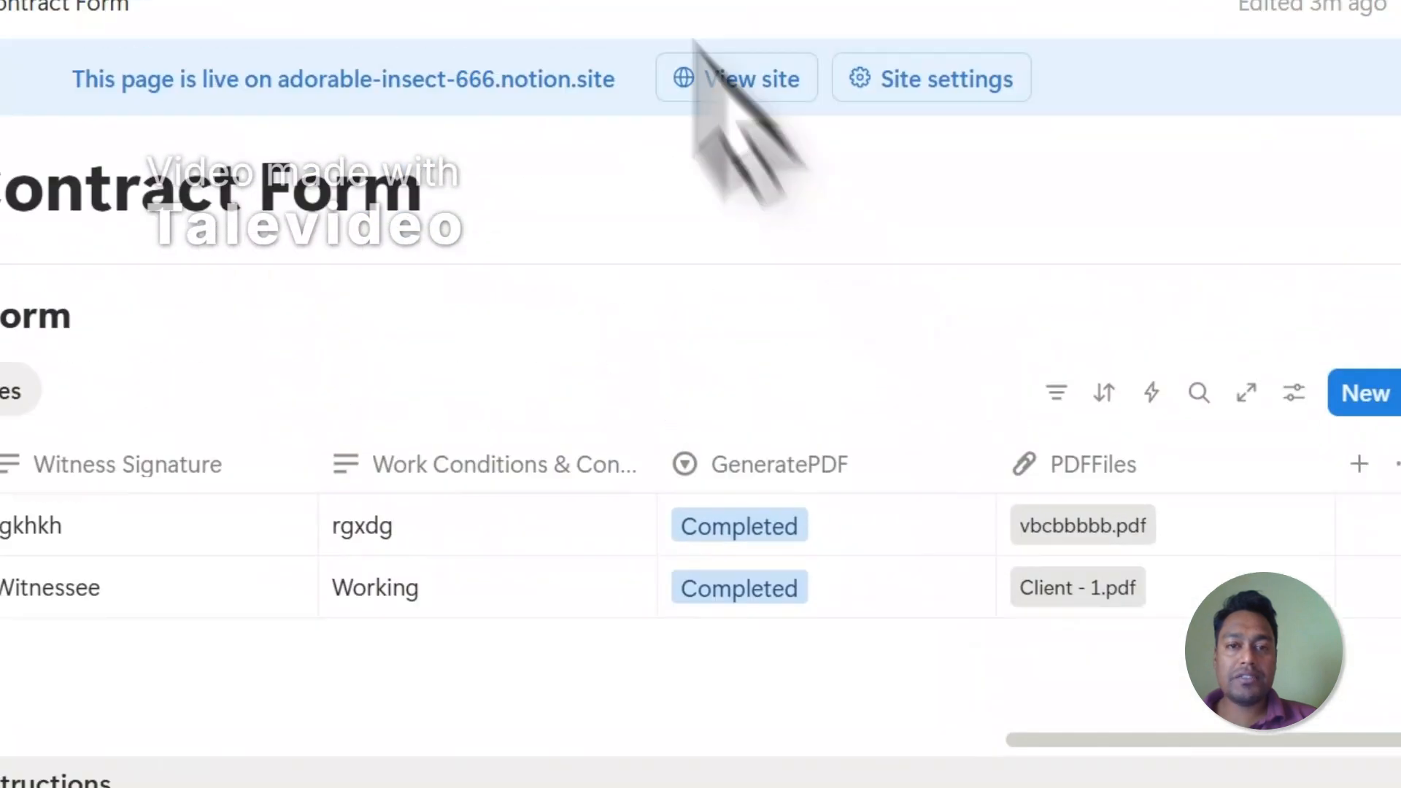
Recheck the PDFFiles entries in Notion, and close both generated PDFs
left_click(438, 194)
left_click(671, 131)
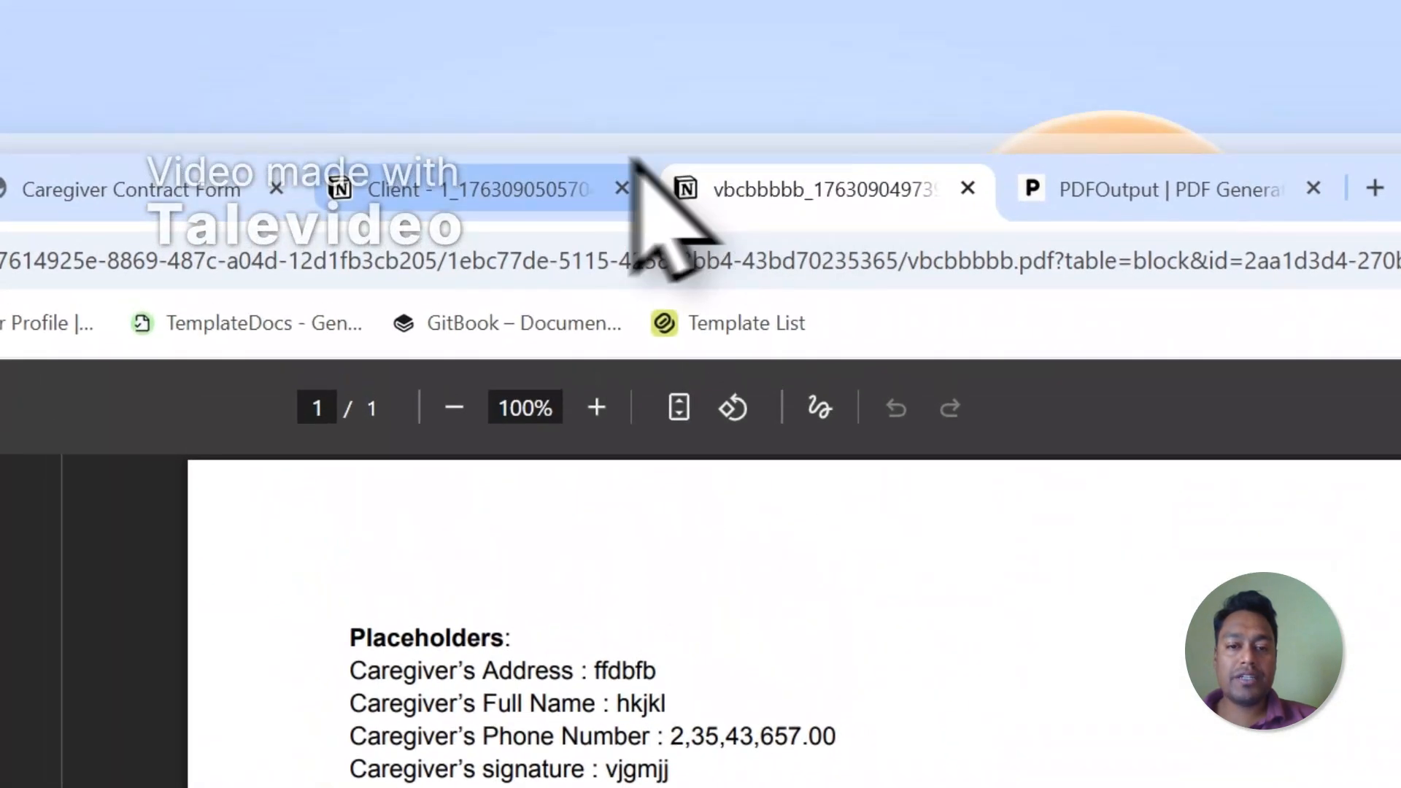
left_click(524, 132)
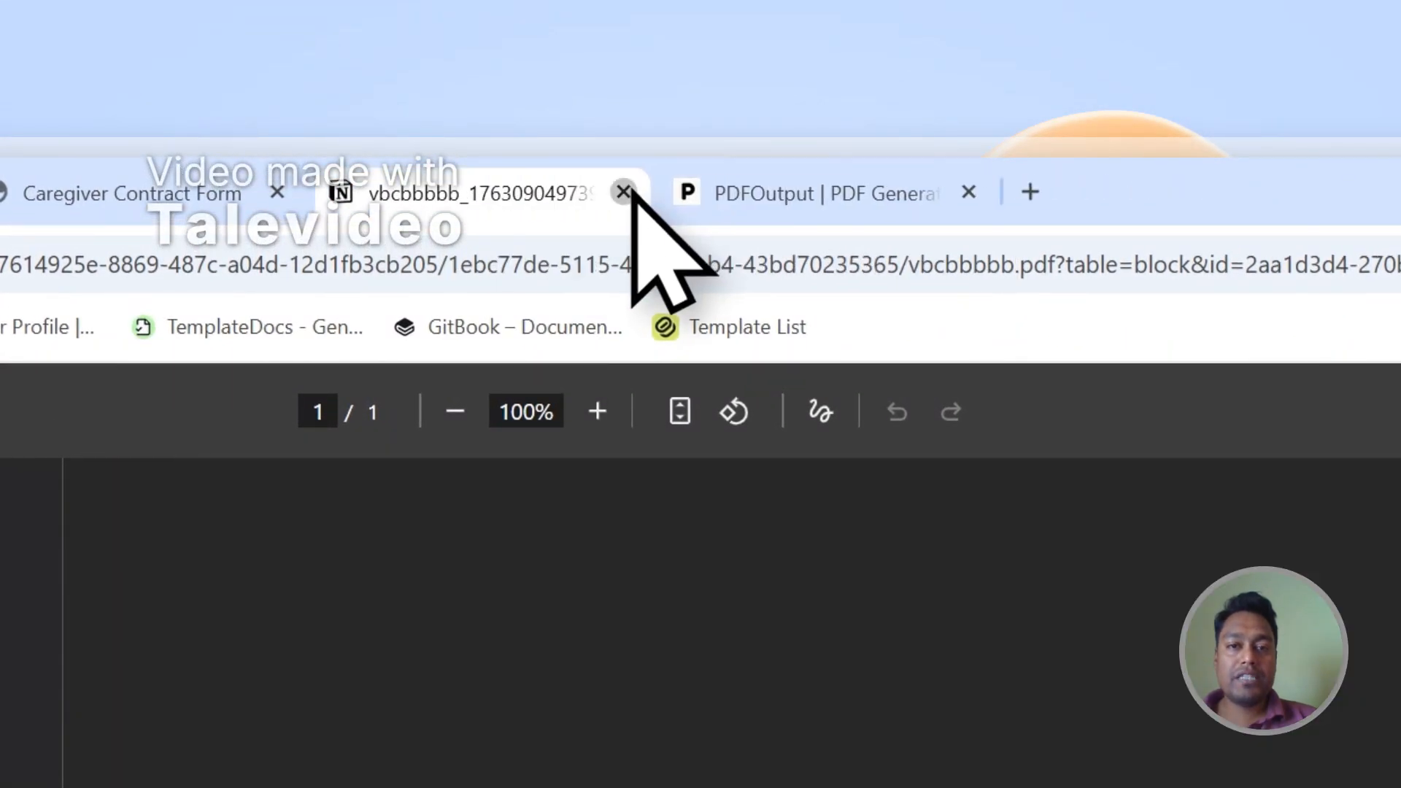
left_click(630, 192)
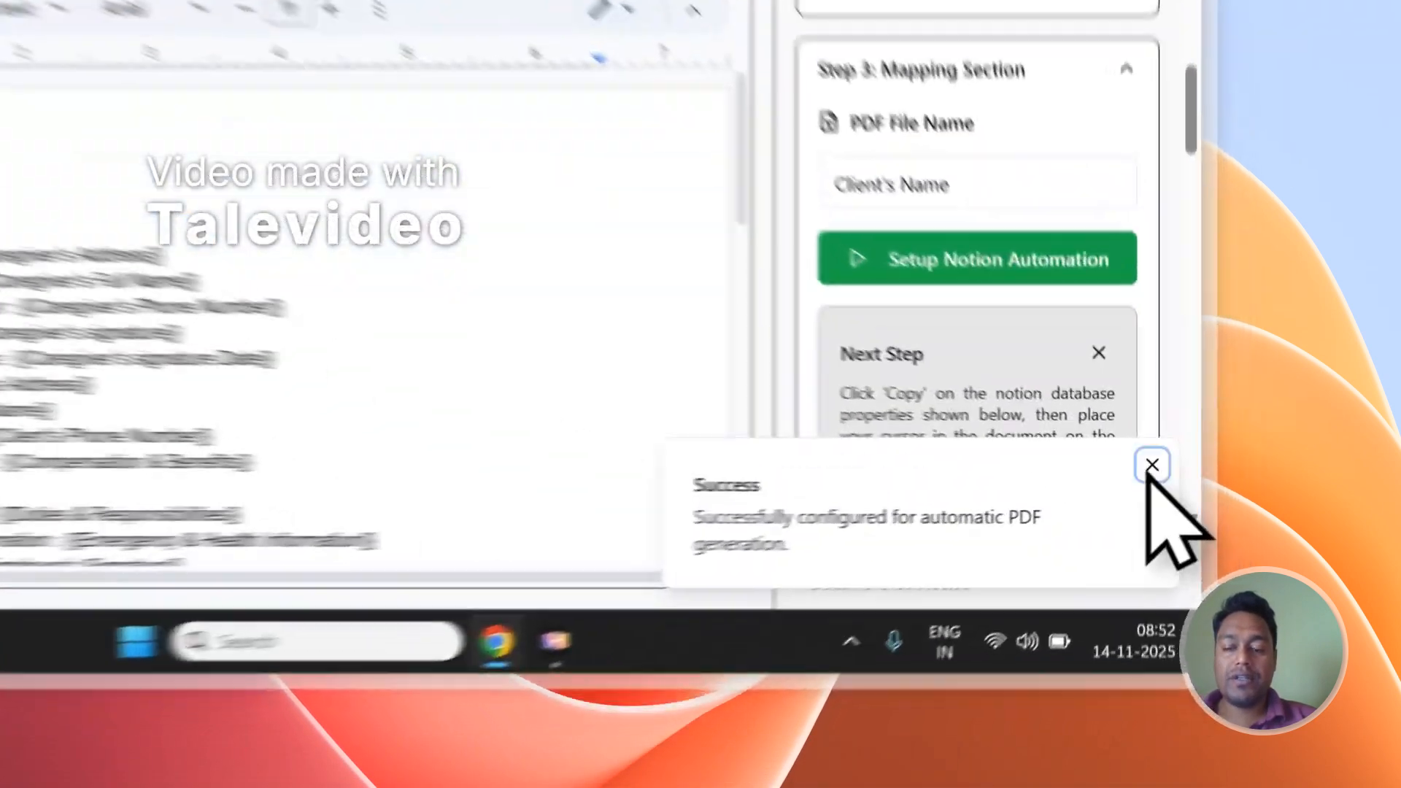
Set up the Notion automation for automatic PDF generation in PDFOutput's Mapping Section, and dismiss the notification
left_click(1211, 567)
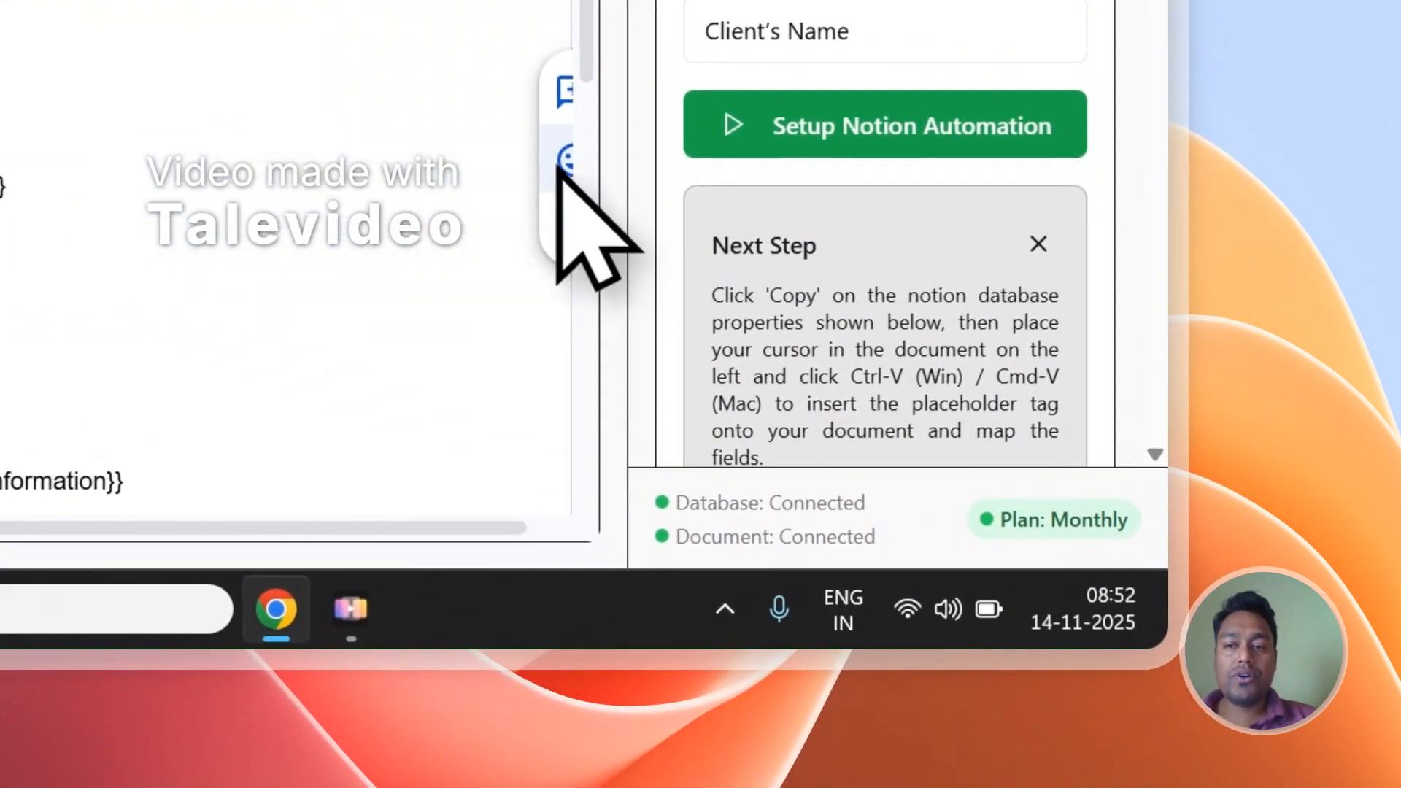
scroll(1058, 409, "up", 10)
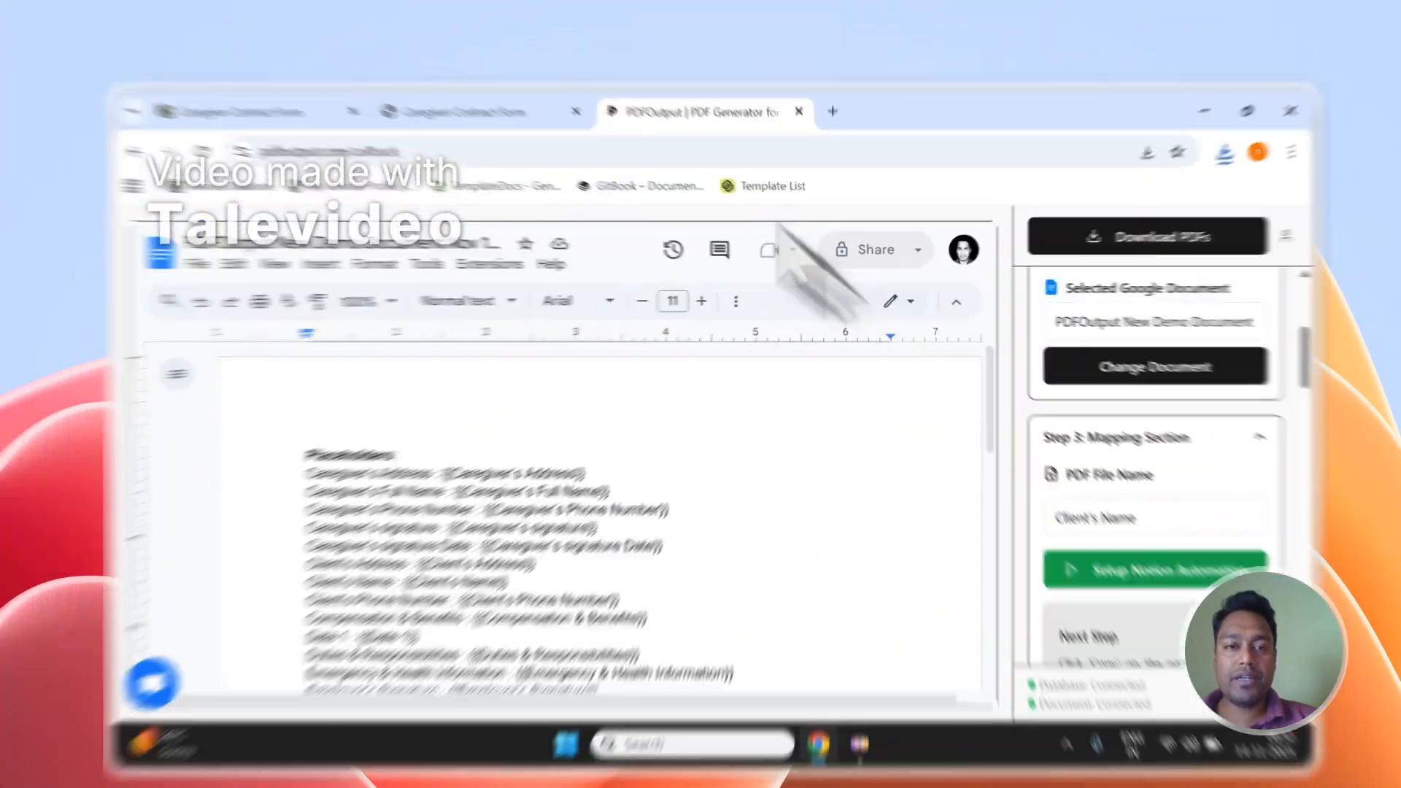
Check the published Caregiver Contract Form, and add a row to its Responses table in Notion with GeneratePDF set to Ready to Generate
left_click(486, 107)
left_click(325, 107)
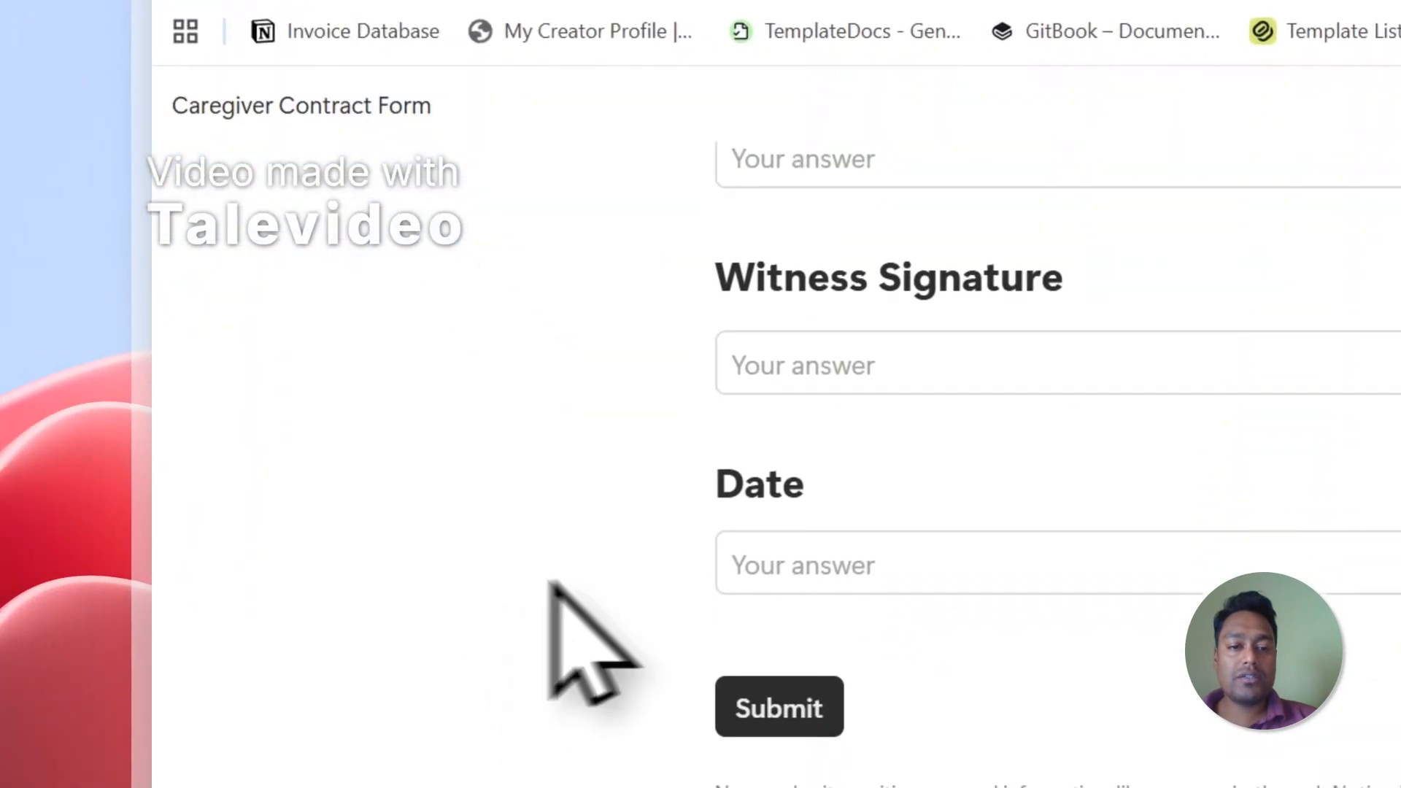
left_click(729, 74)
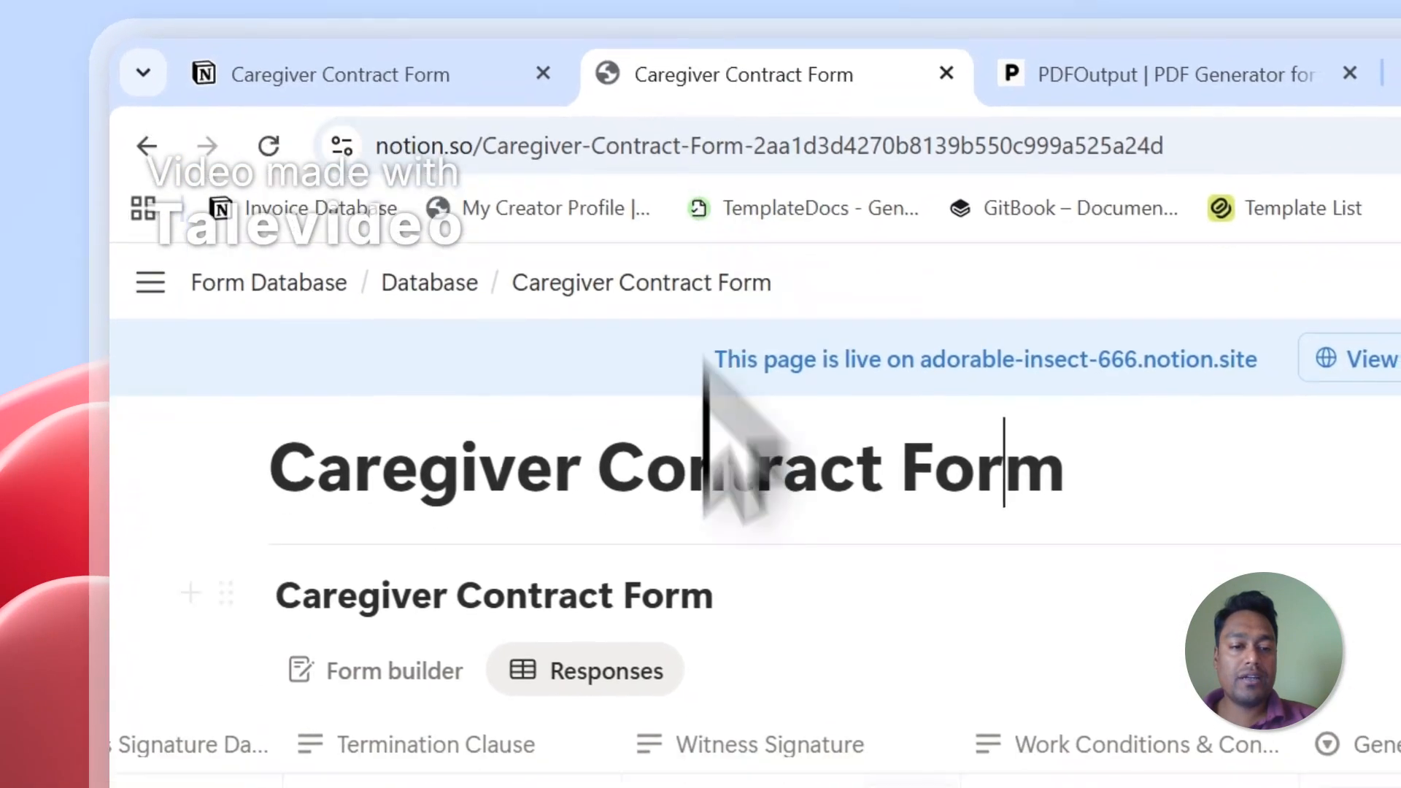
left_click(471, 581)
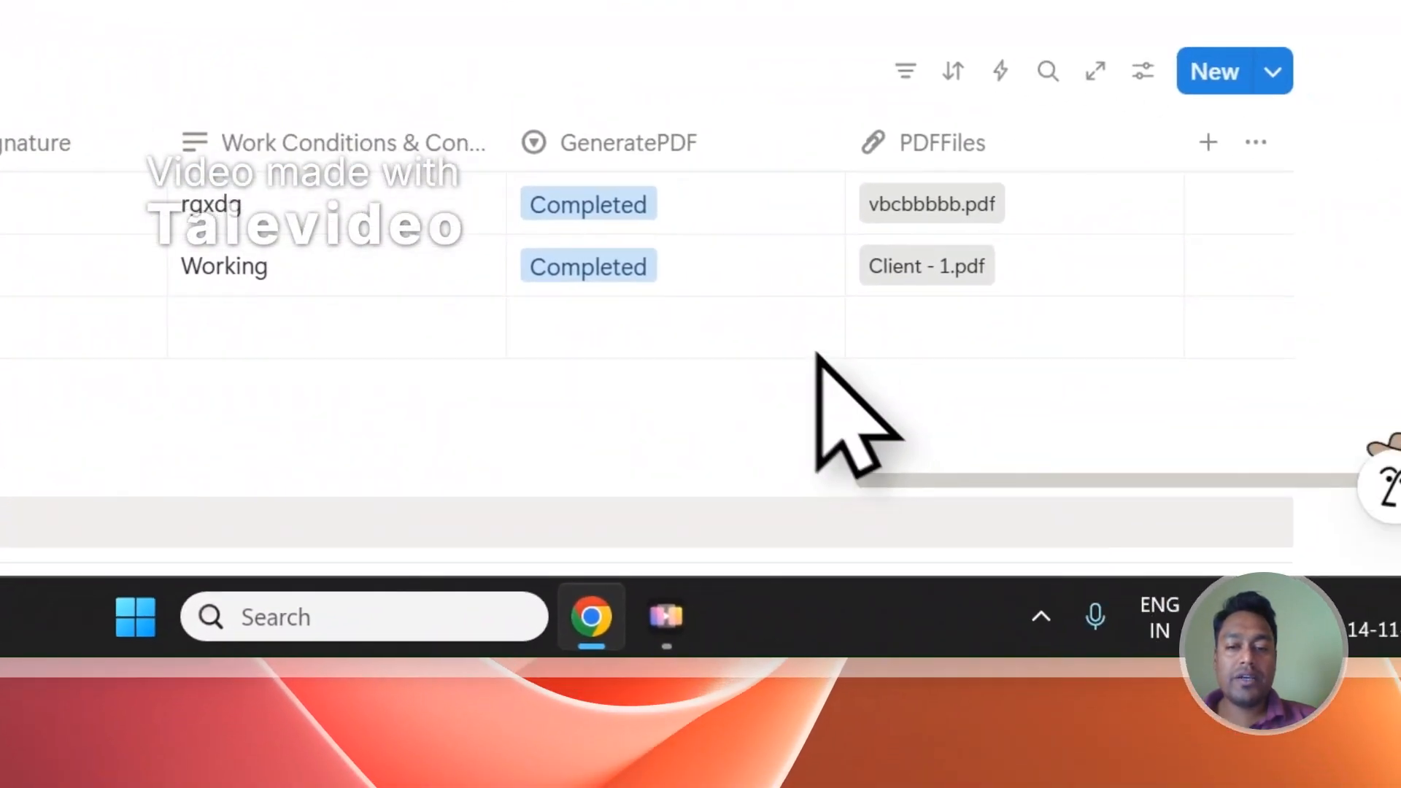
left_click(817, 346)
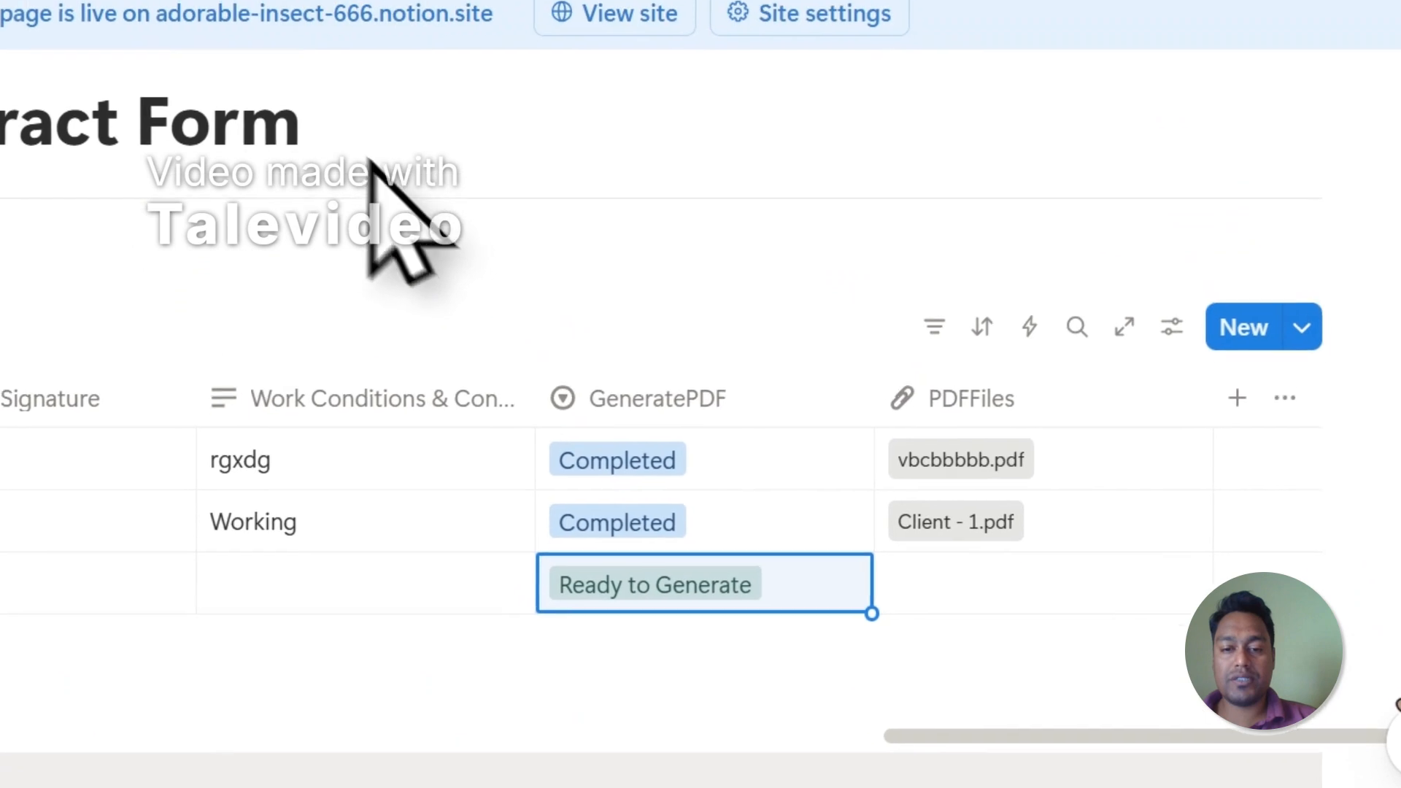
Add another blank row to the Responses table and select its GeneratePDF cell
left_click(354, 173)
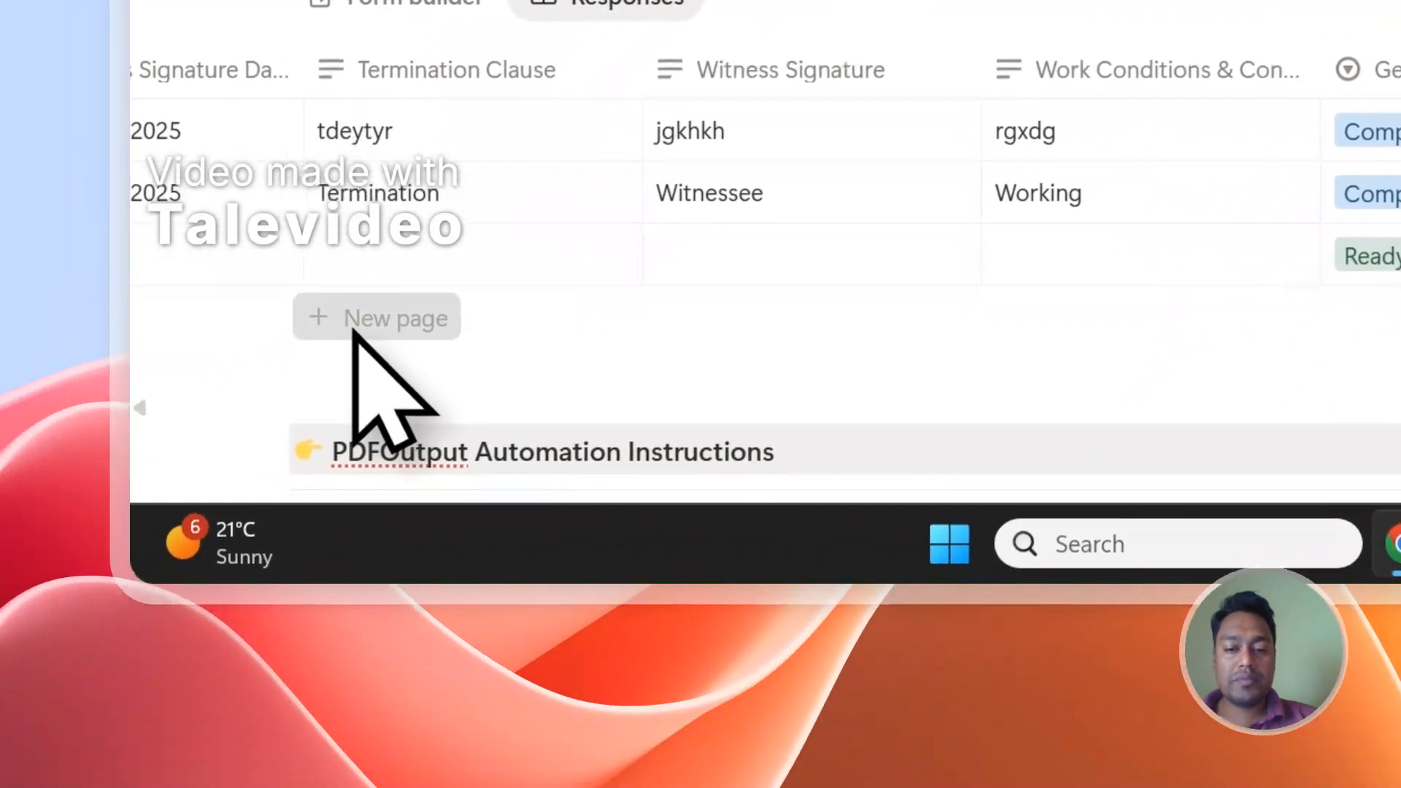
left_click(129, 562)
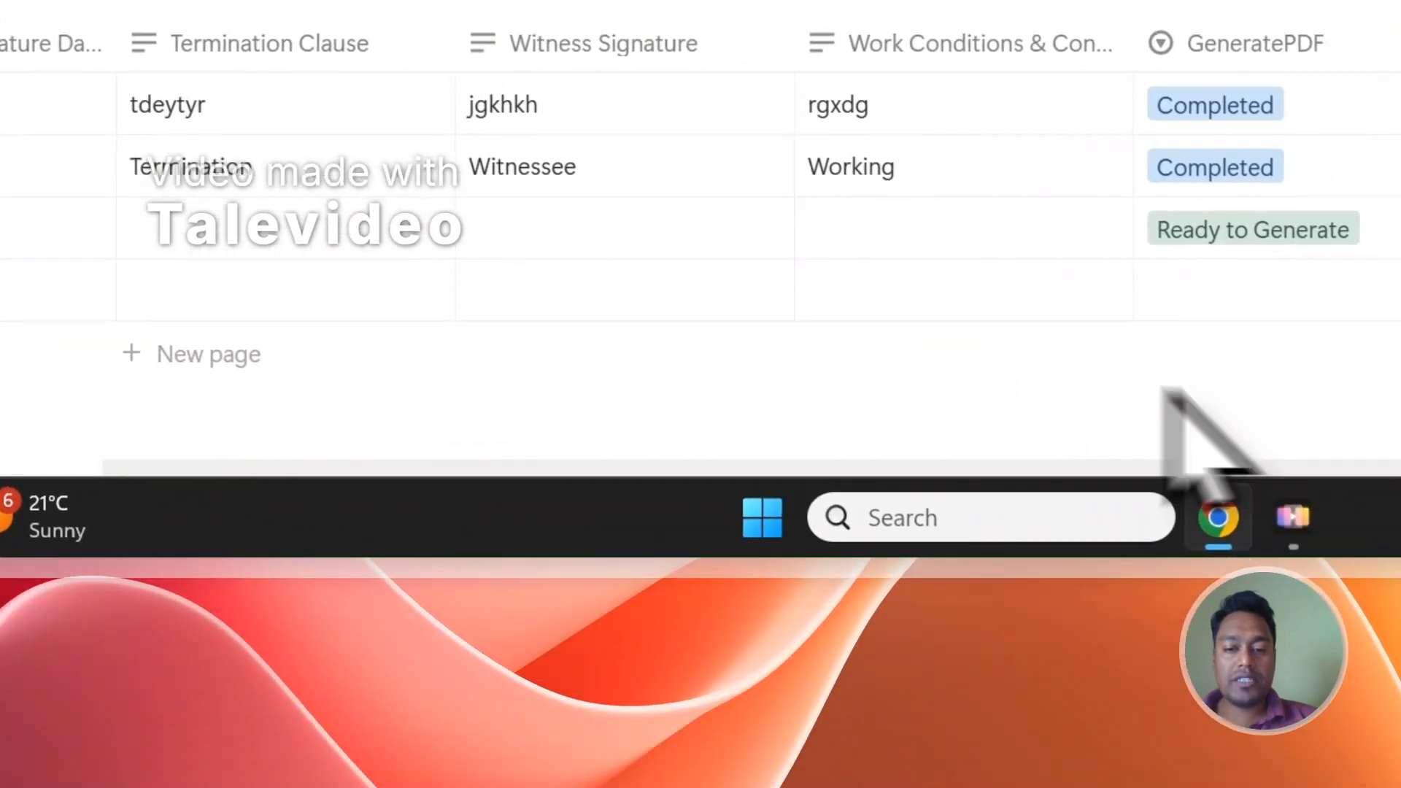
left_click(1256, 560)
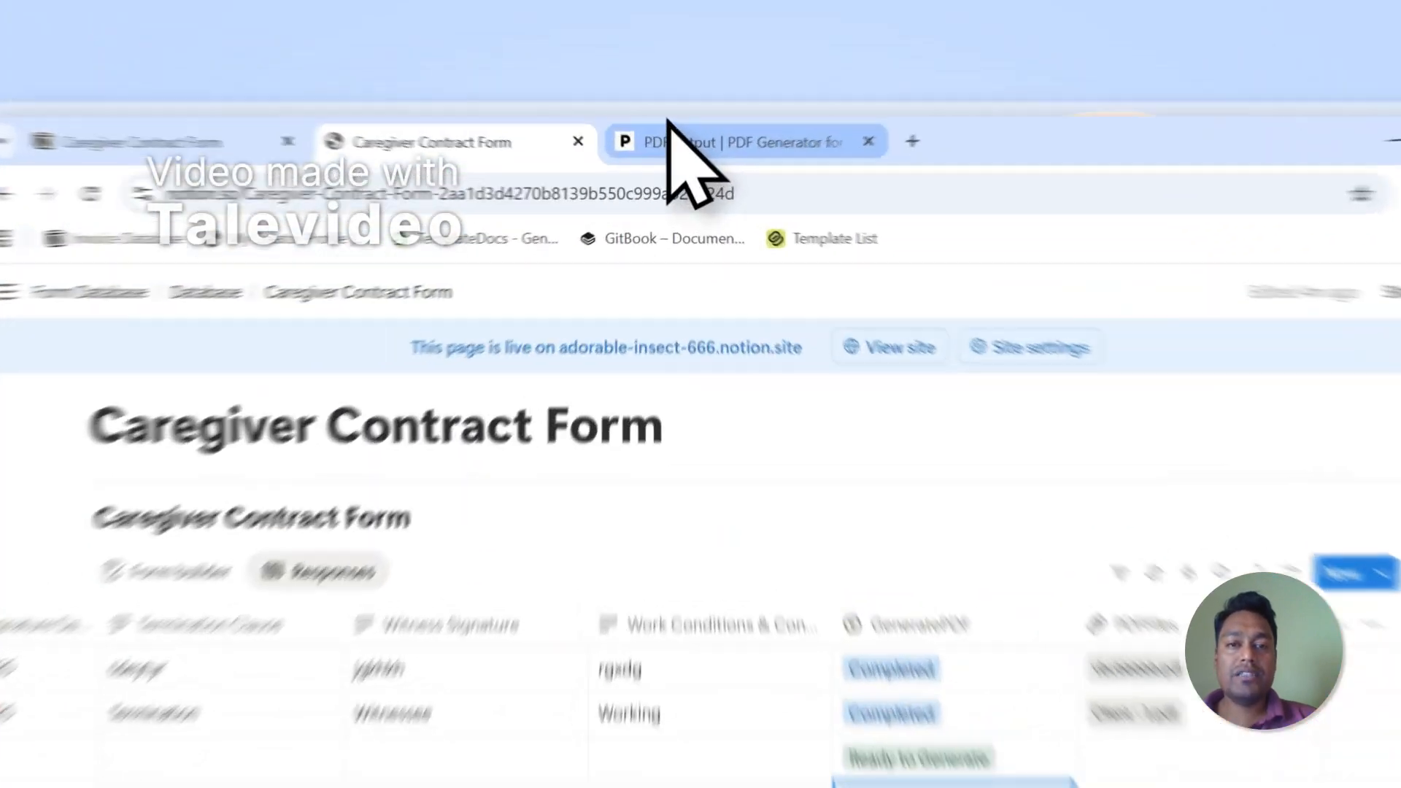
Switch to PDFOutput, look over the template's placeholder list, and open and close the support chat
left_click(652, 106)
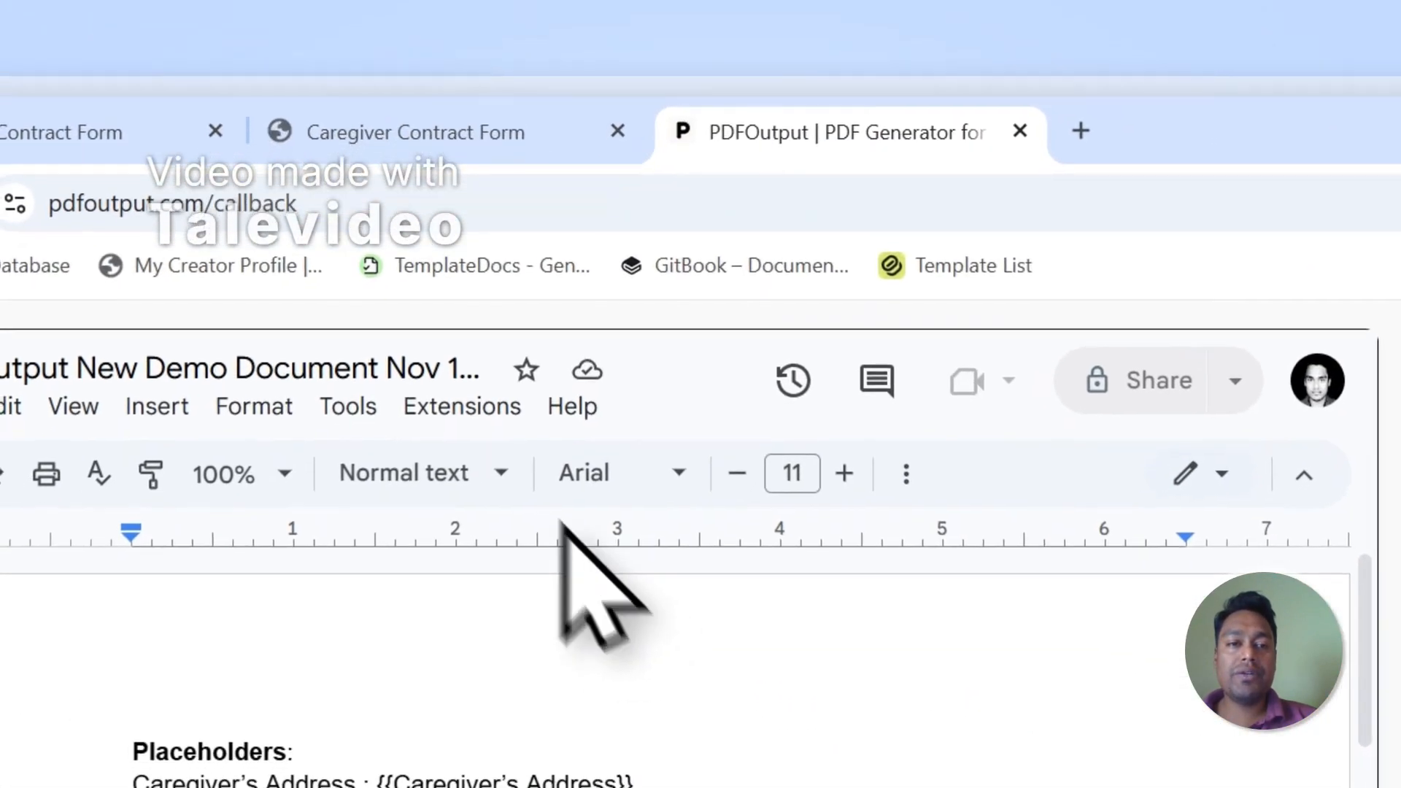
left_click(511, 118)
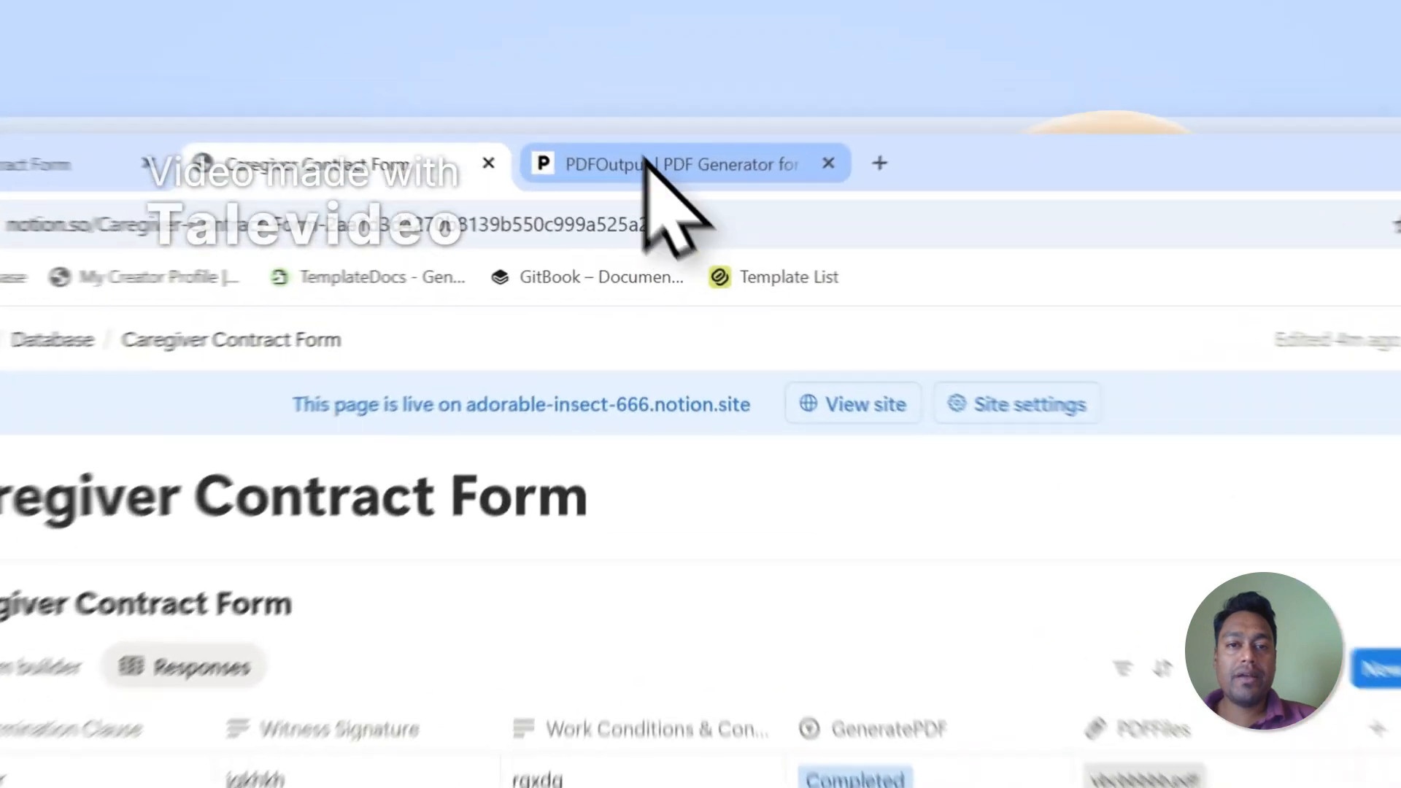
left_click(676, 107)
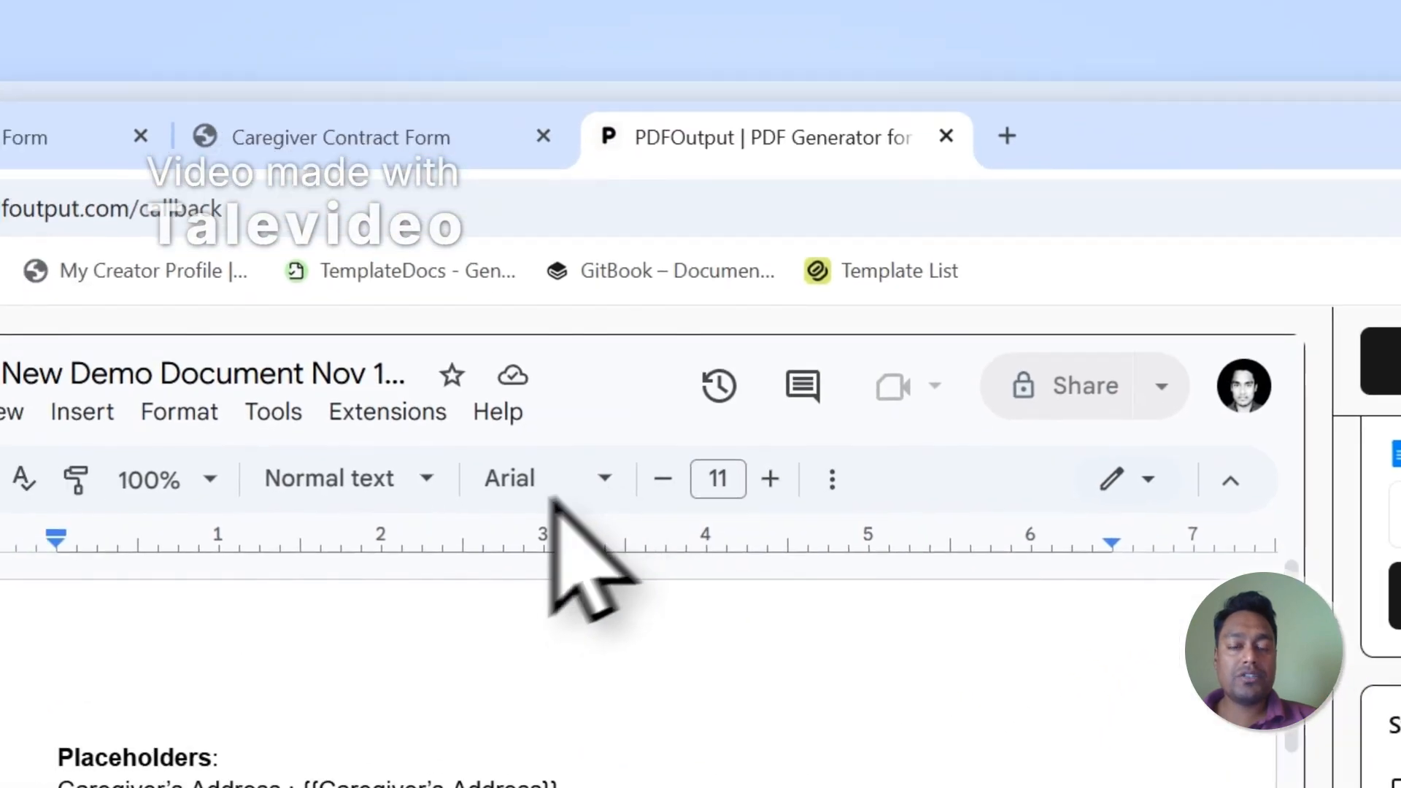
scroll(641, 519, "down", 2)
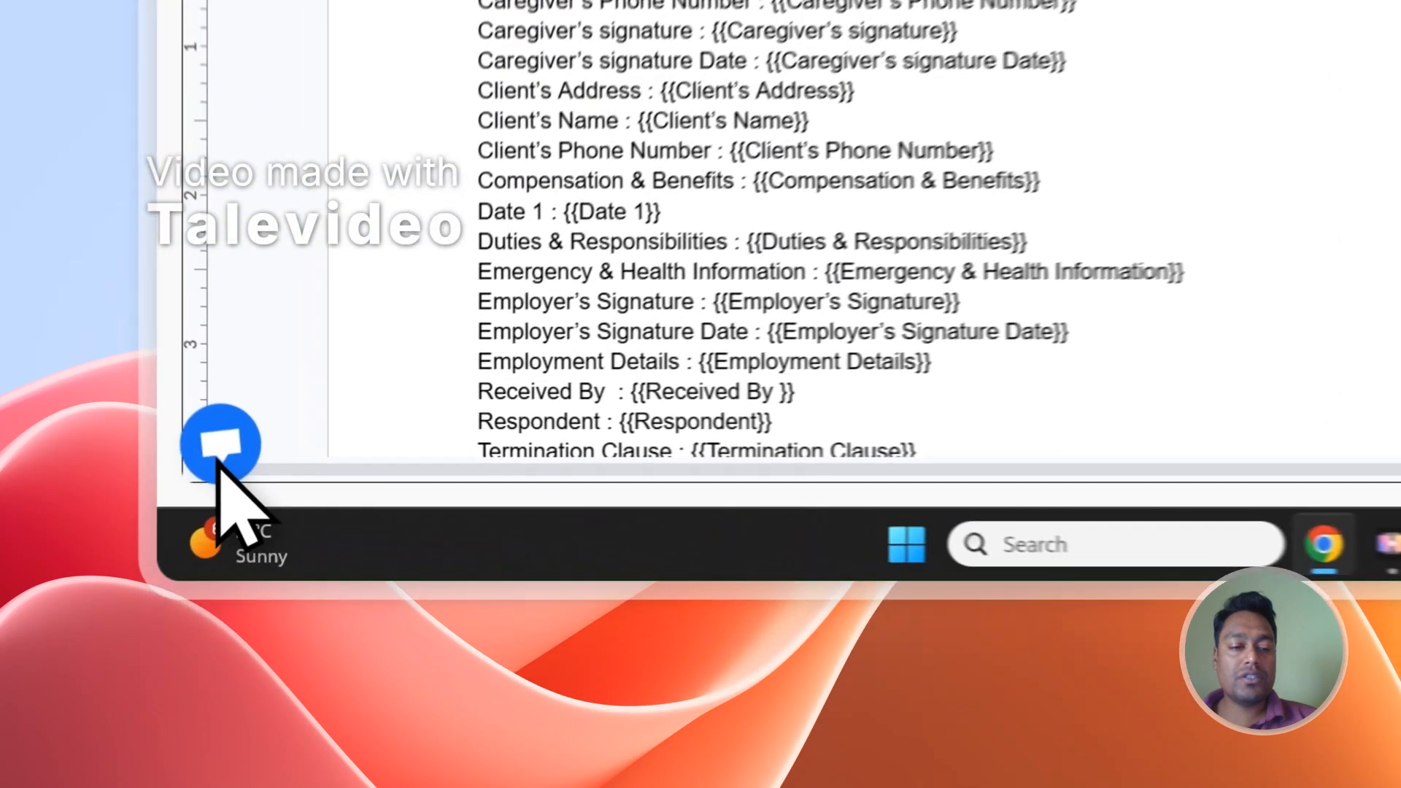
left_click(193, 625)
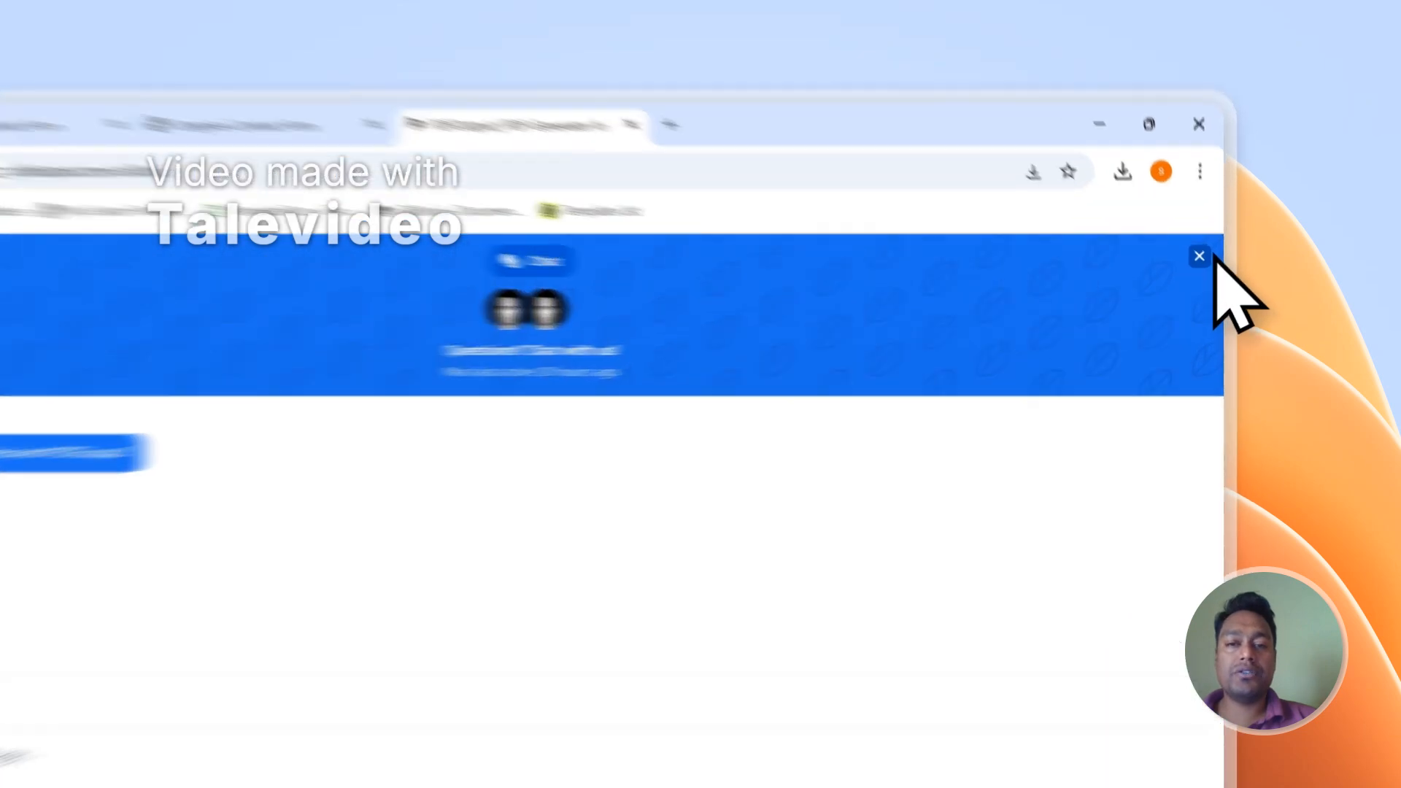
left_click(1224, 210)
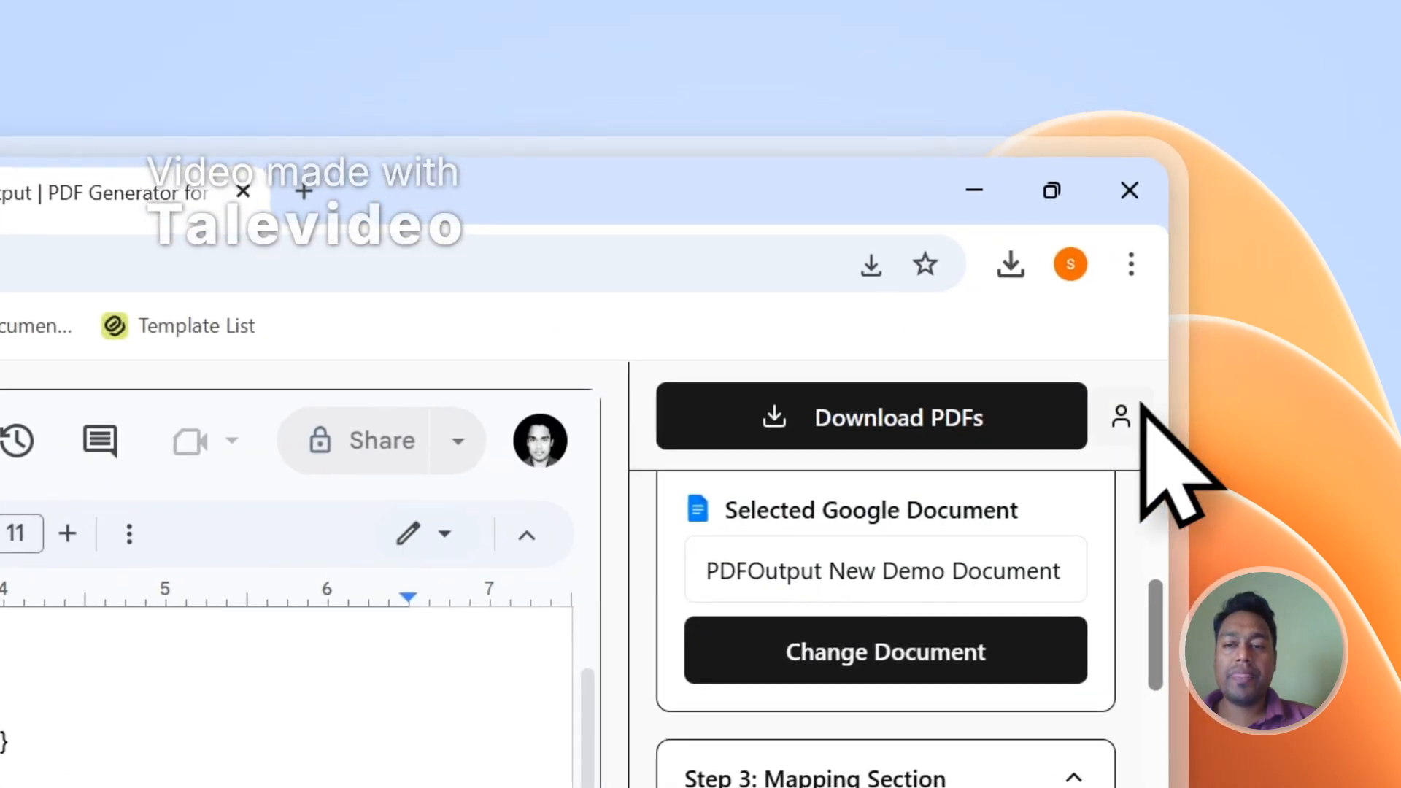
Sign out of PDFOutput and open the Contact page with its Send Message form from the homepage footer
left_click(1219, 218)
left_click(787, 688)
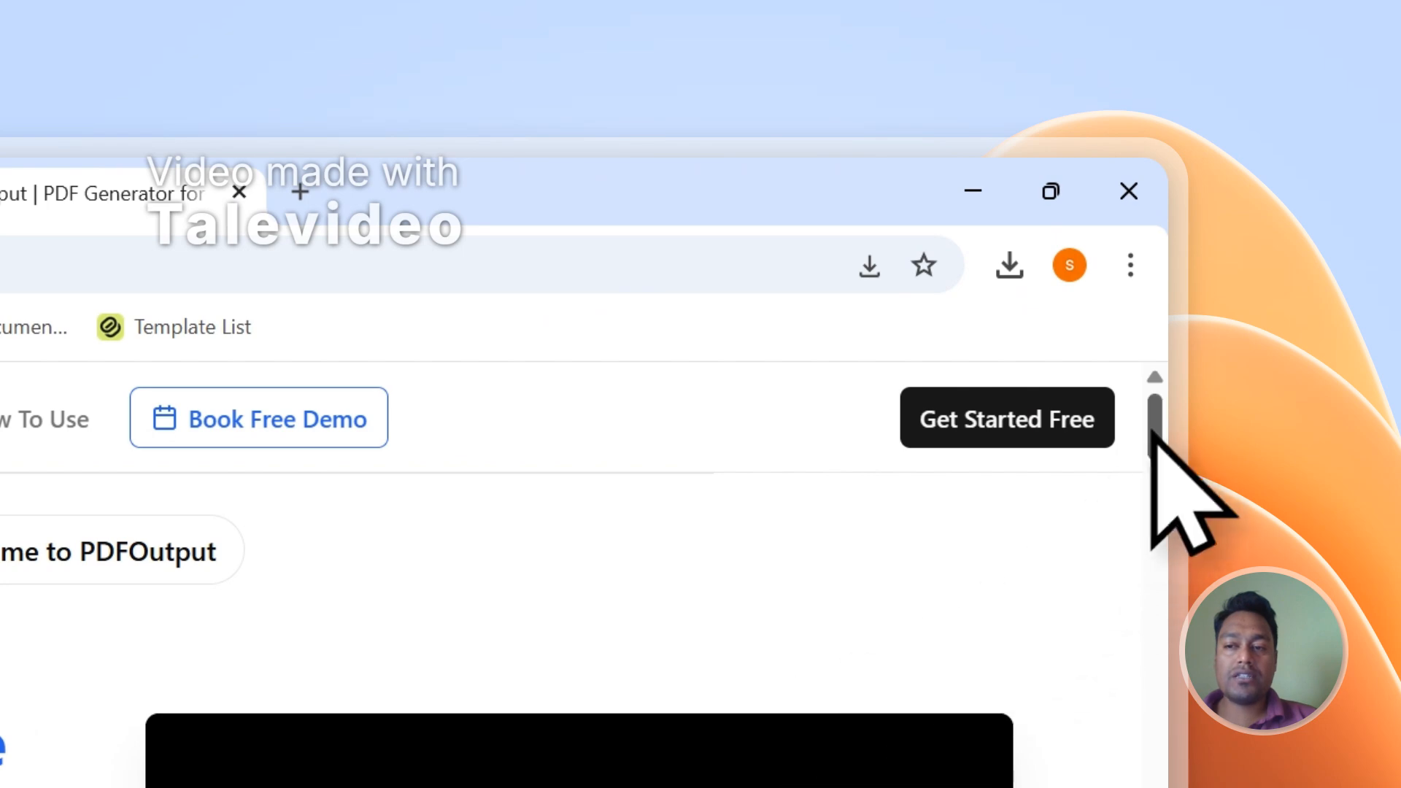
left_click_drag(1157, 438, 1167, 682)
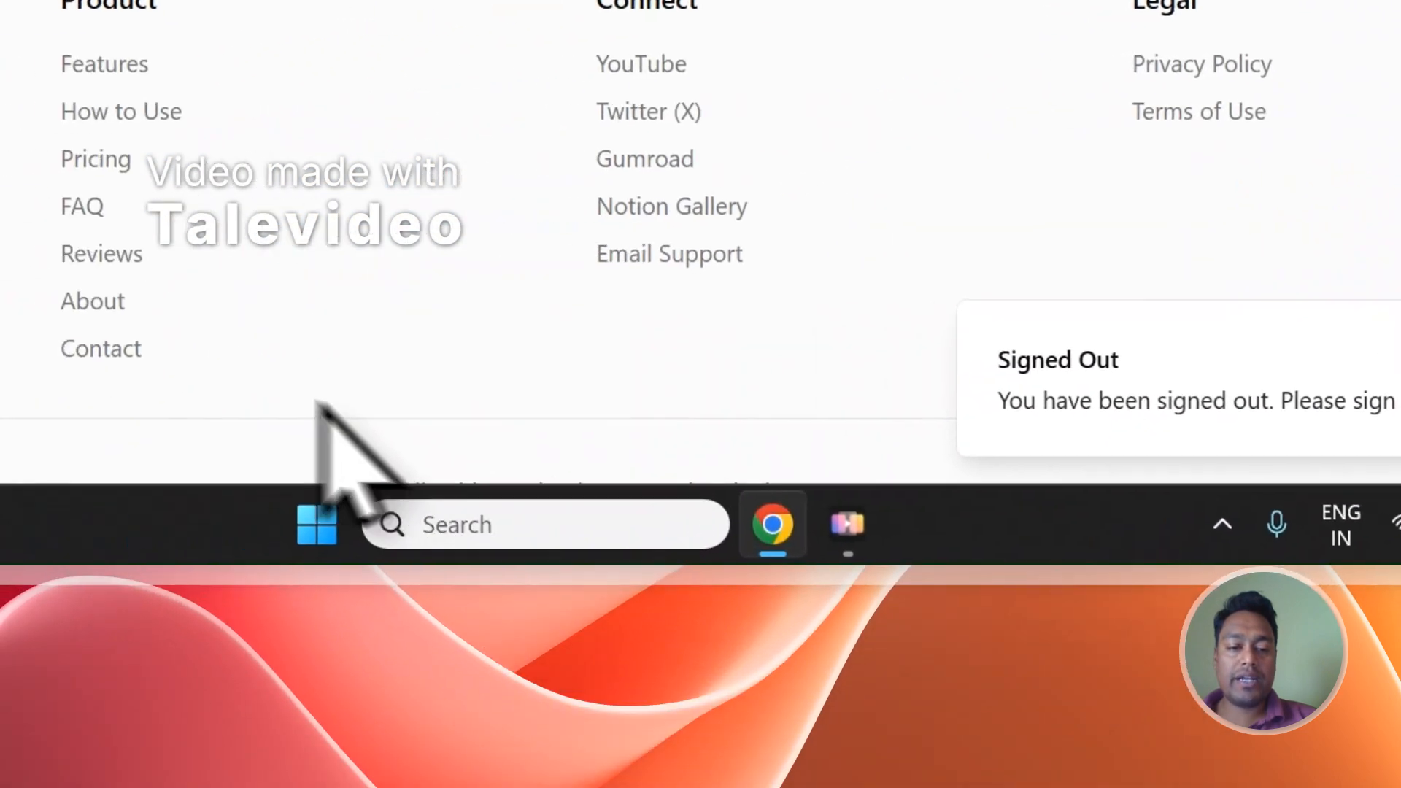
left_click(247, 339)
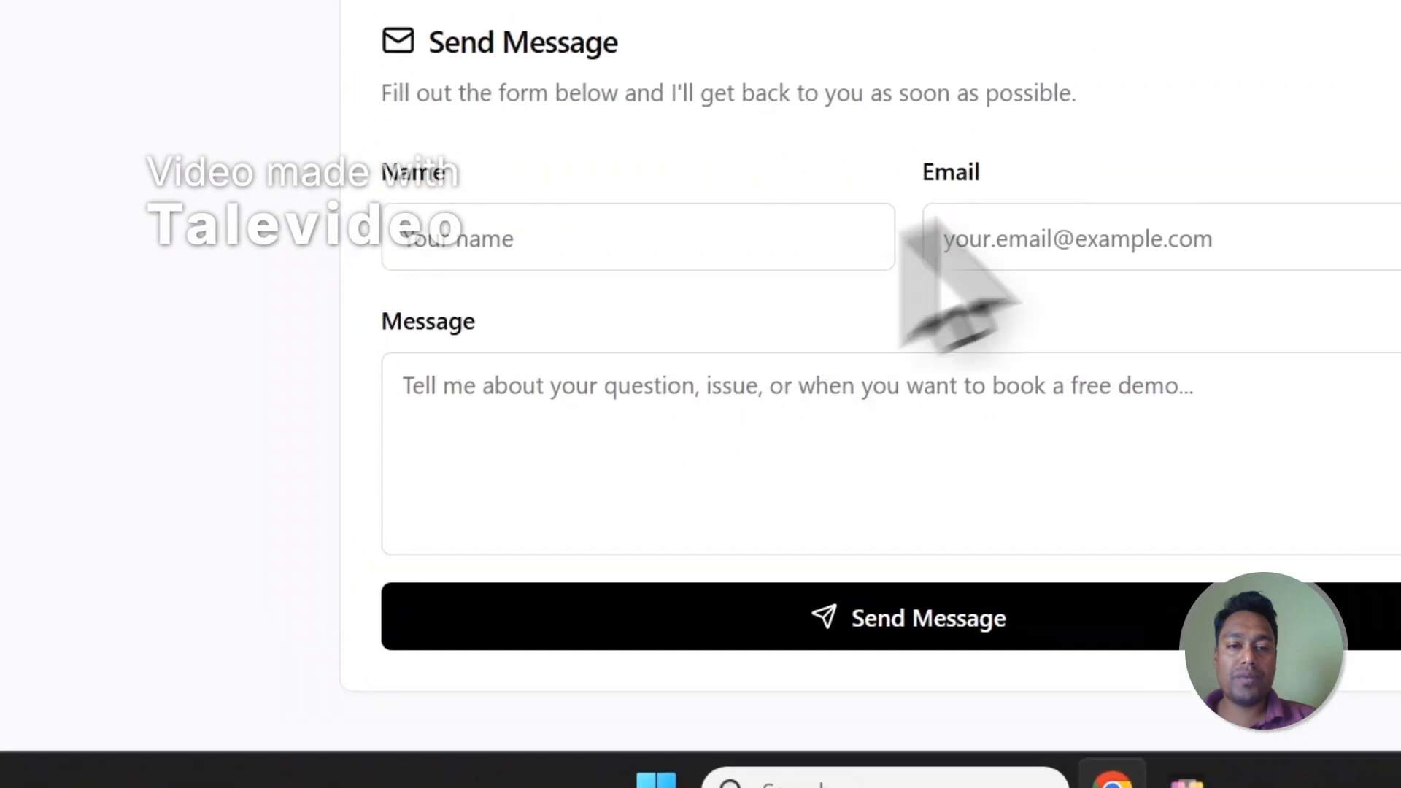